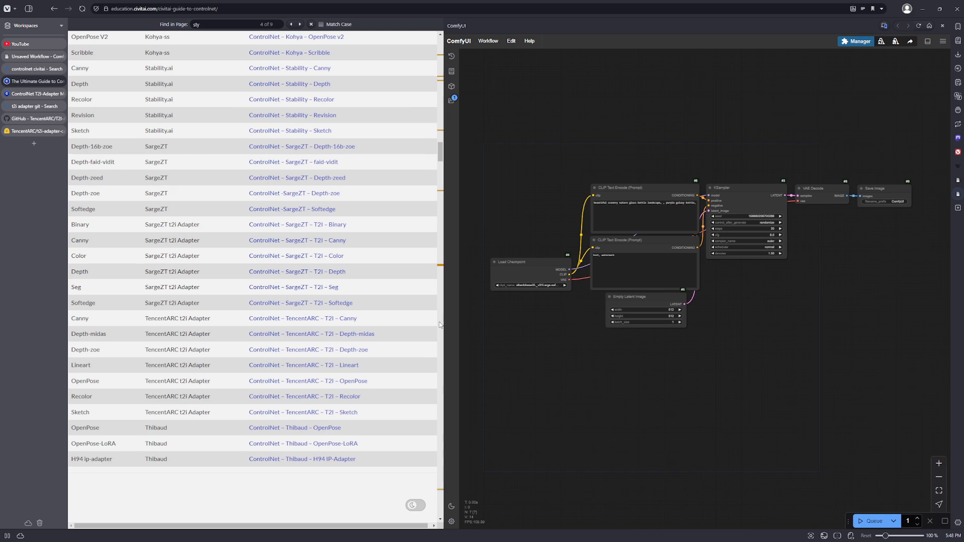
Look through the guide's SDXL, TencentARC T2I Adapter and Illyasviel ControlNet 1.1 model tables
scroll(395, 328, up, 8)
scroll(392, 322, up, 2)
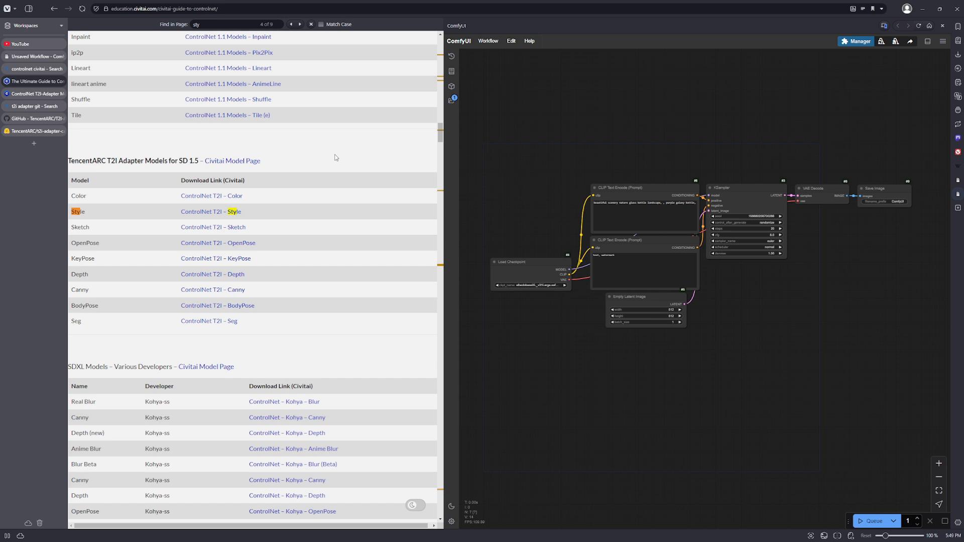
scroll(335, 156, up, 6)
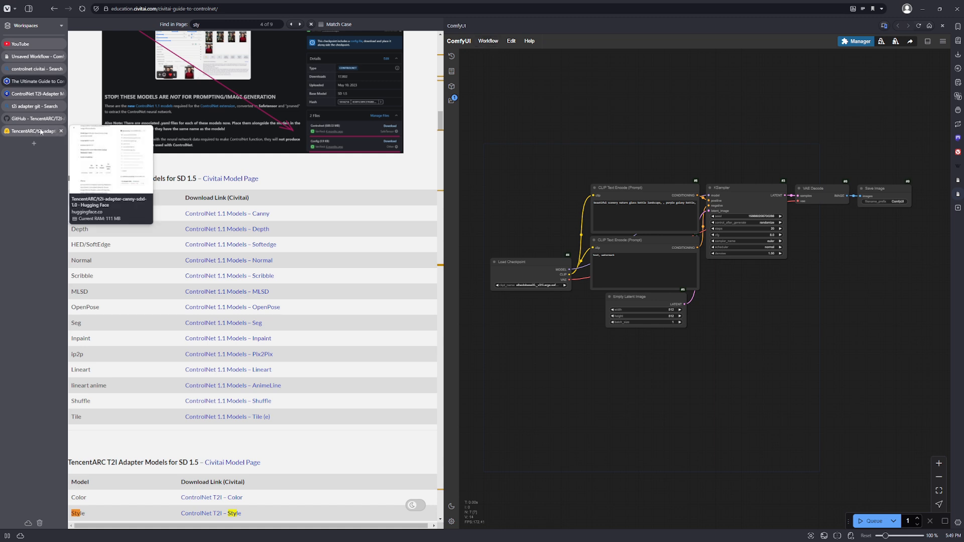
Switch to the ControlNet T2I-Adapter Models page on Civitai and read through its model description
click(32, 94)
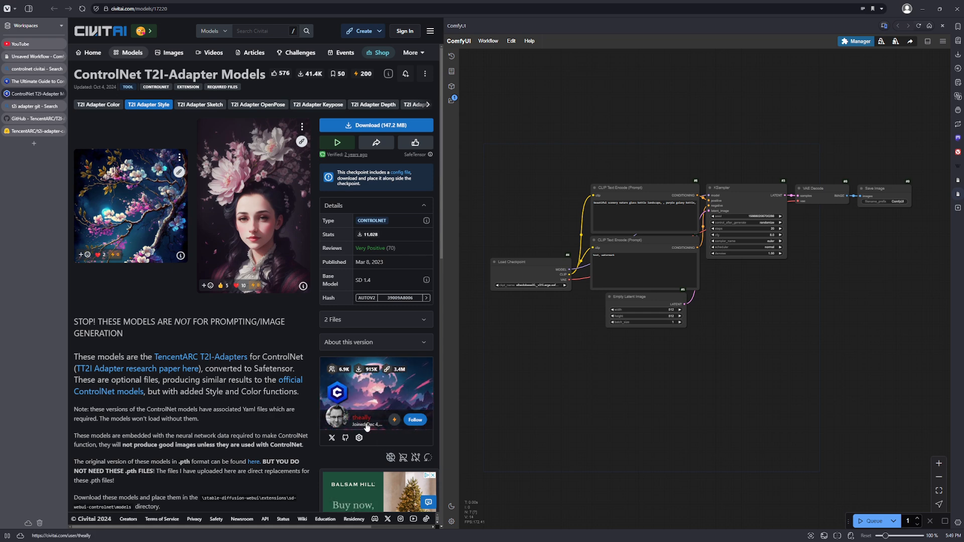
scroll(315, 415, down, 3)
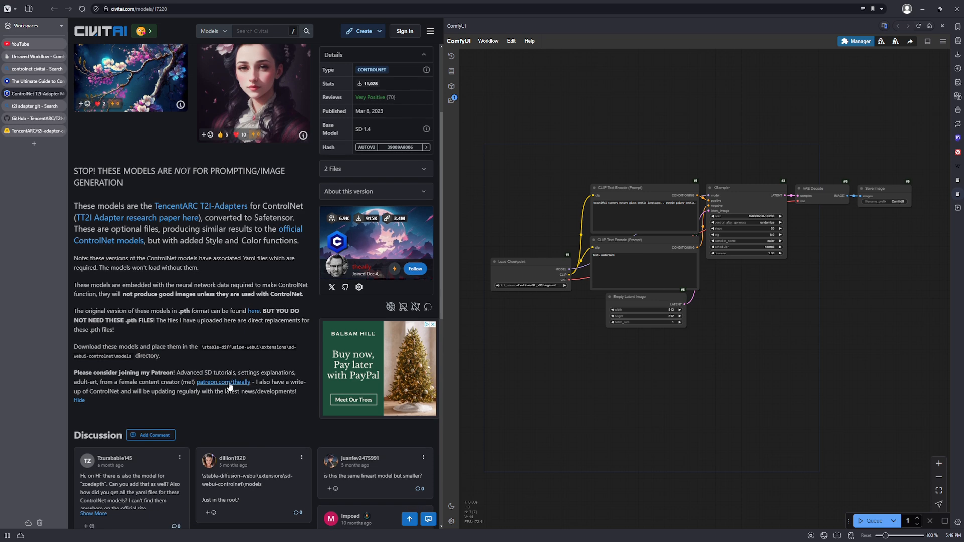
scroll(221, 309, up, 3)
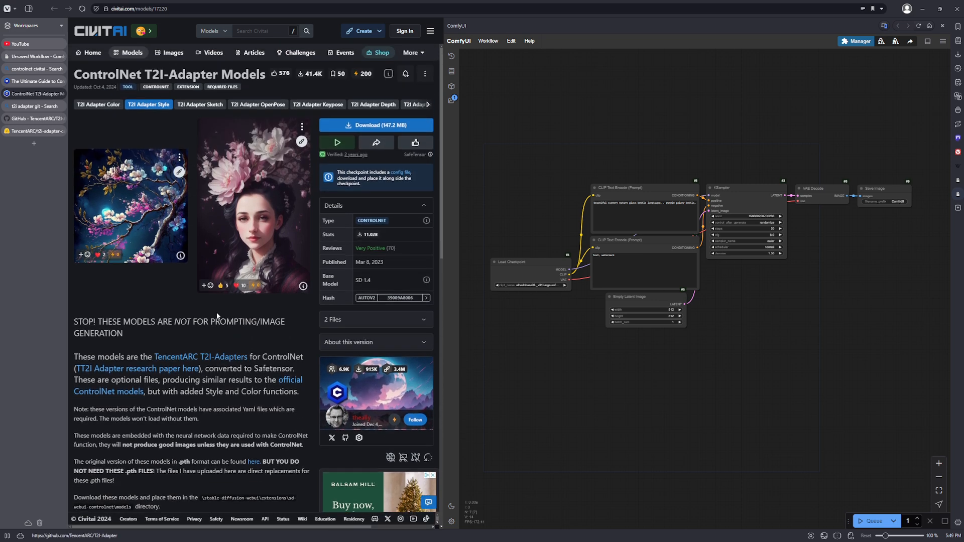
Return to the Civitai ControlNet guide and review its SD 1.5 and SDXL model tables and example images
mouse_move(41, 82)
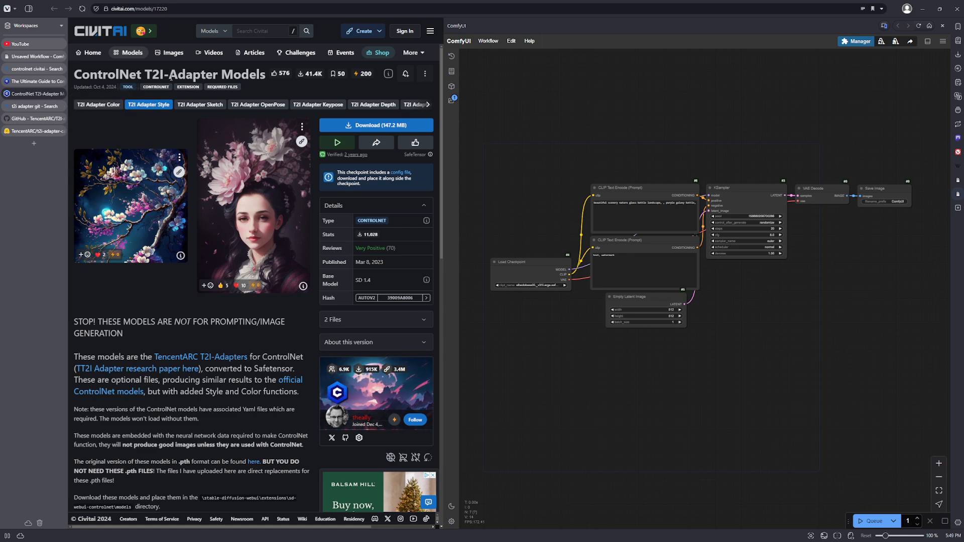
click(35, 83)
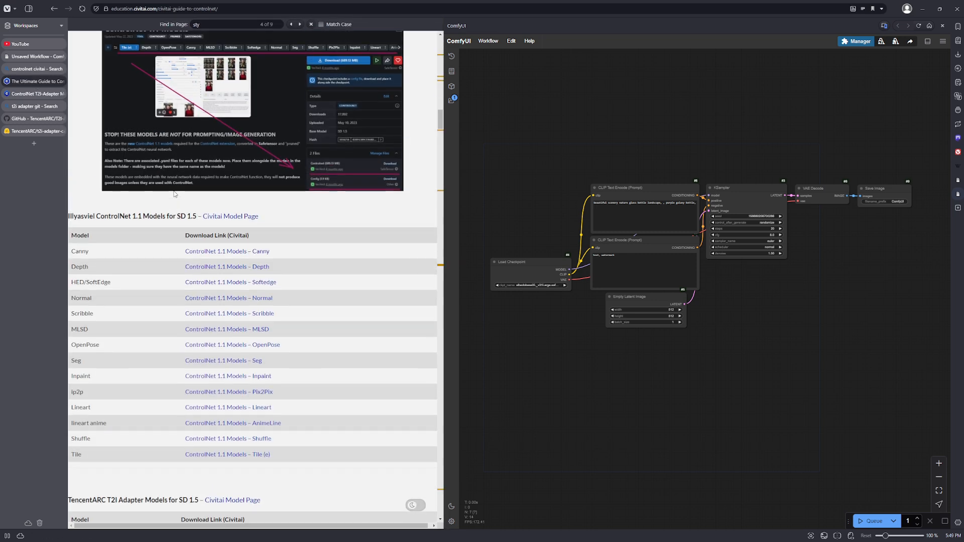
scroll(165, 236, down, 2)
scroll(158, 231, down, 6)
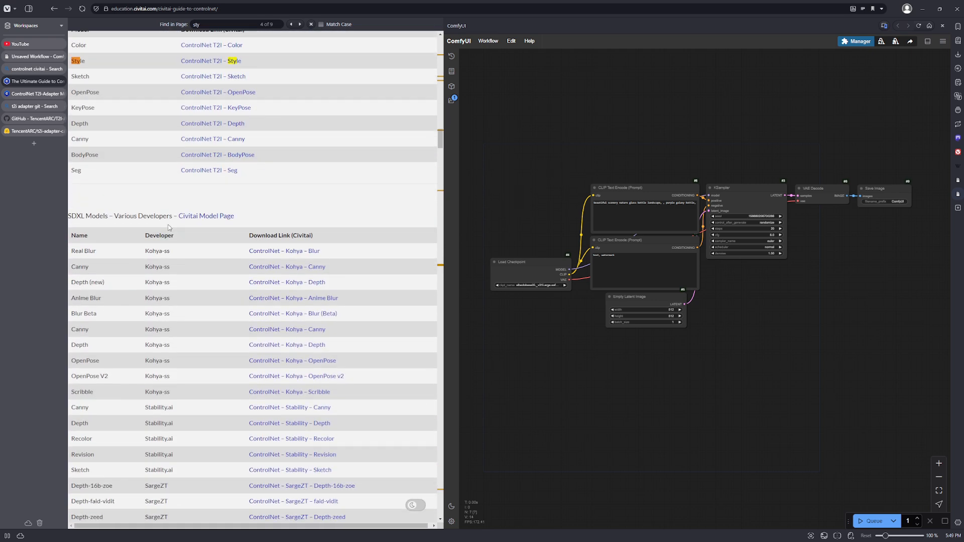
scroll(166, 228, up, 15)
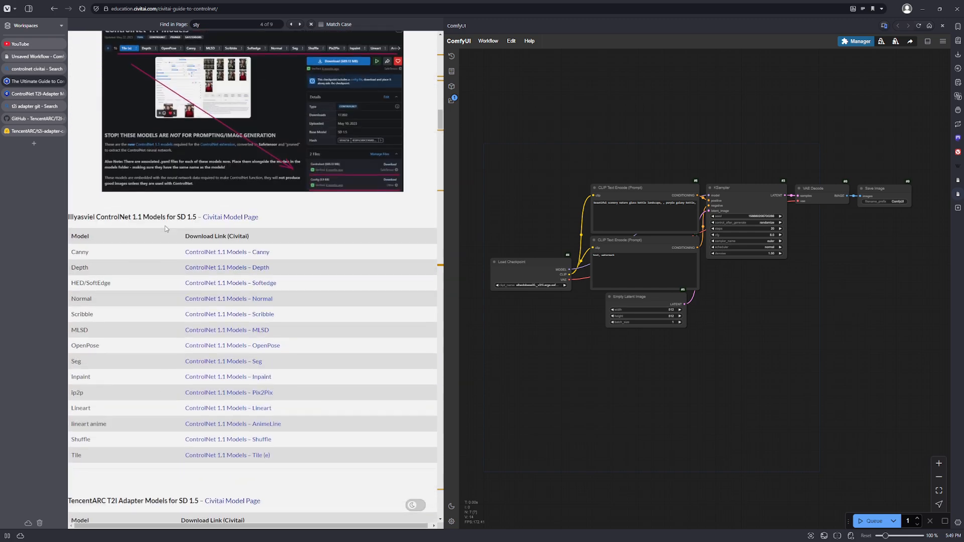
scroll(168, 227, up, 8)
scroll(181, 224, down, 6)
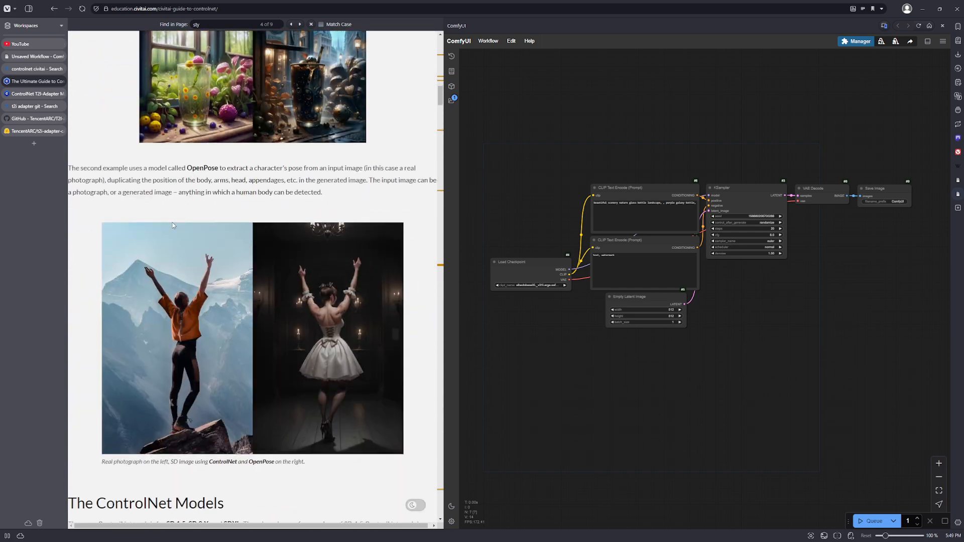
Go to the beginning of the ControlNet guide and review its table of contents
drag(438, 115, 442, 41)
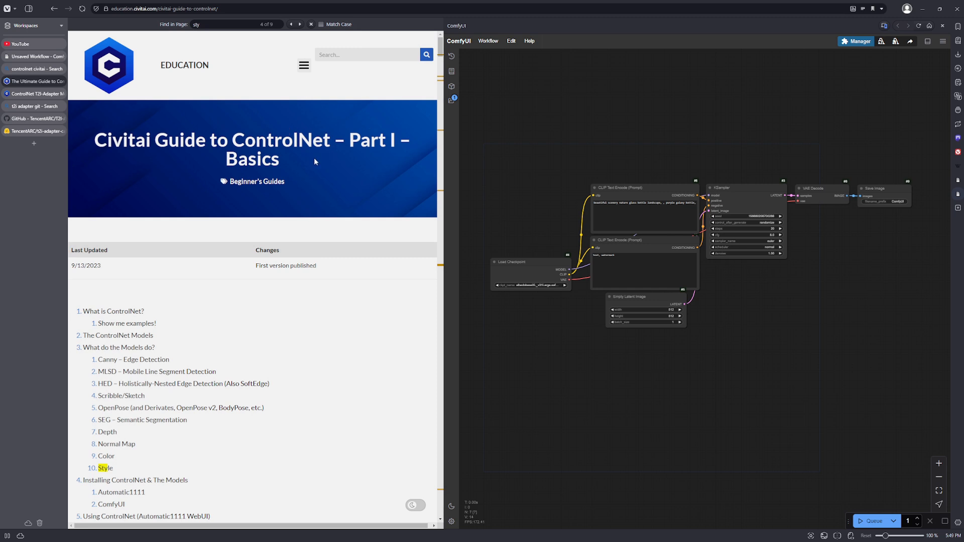
scroll(316, 166, down, 5)
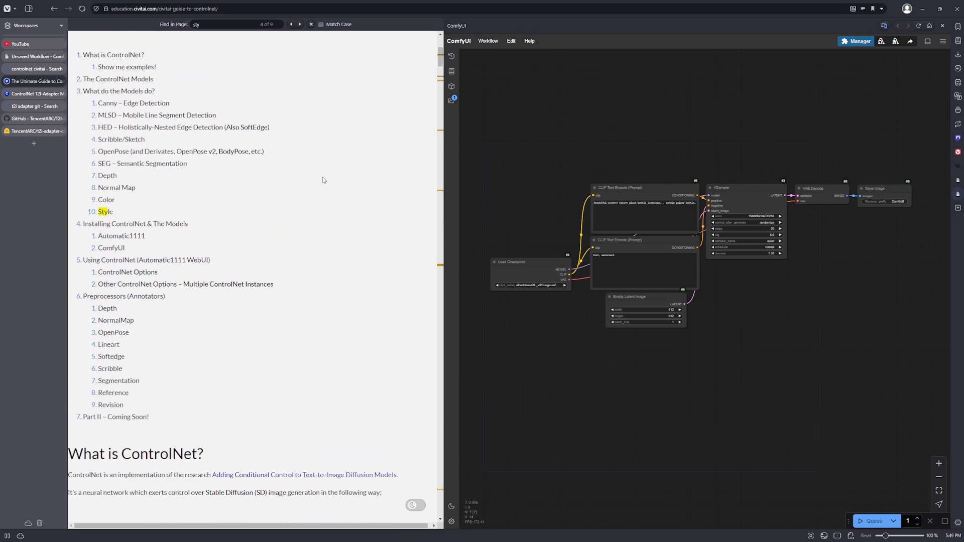
scroll(323, 179, up, 2)
scroll(351, 186, down, 1)
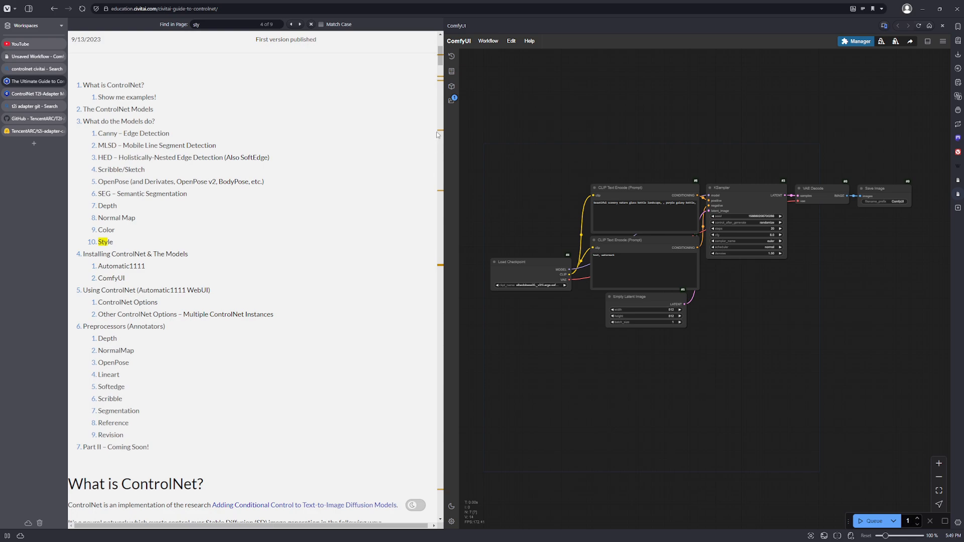
Compare the guide's SD 1.5 ControlNet, TencentARC T2I Adapter and SDXL model download tables
drag(441, 62, 463, 121)
scroll(331, 220, down, 5)
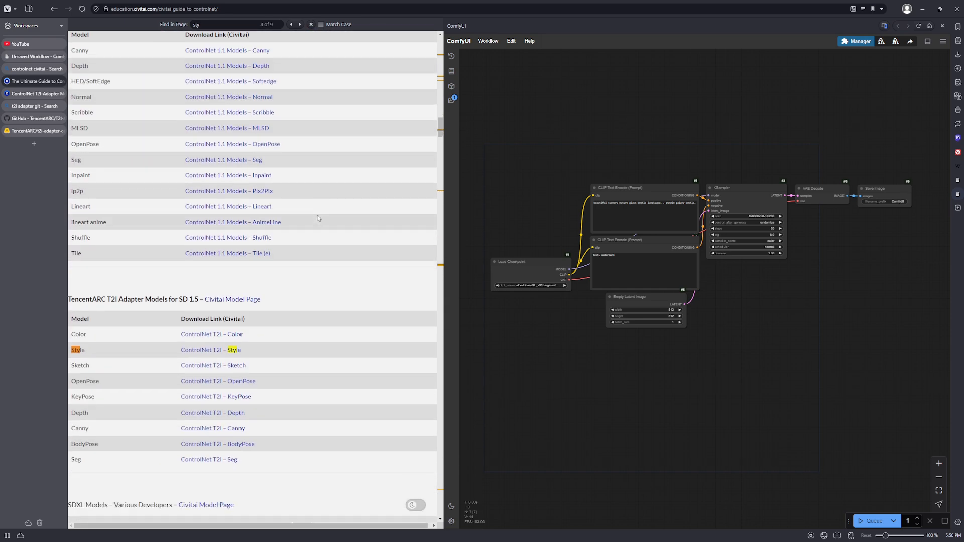
scroll(318, 215, up, 5)
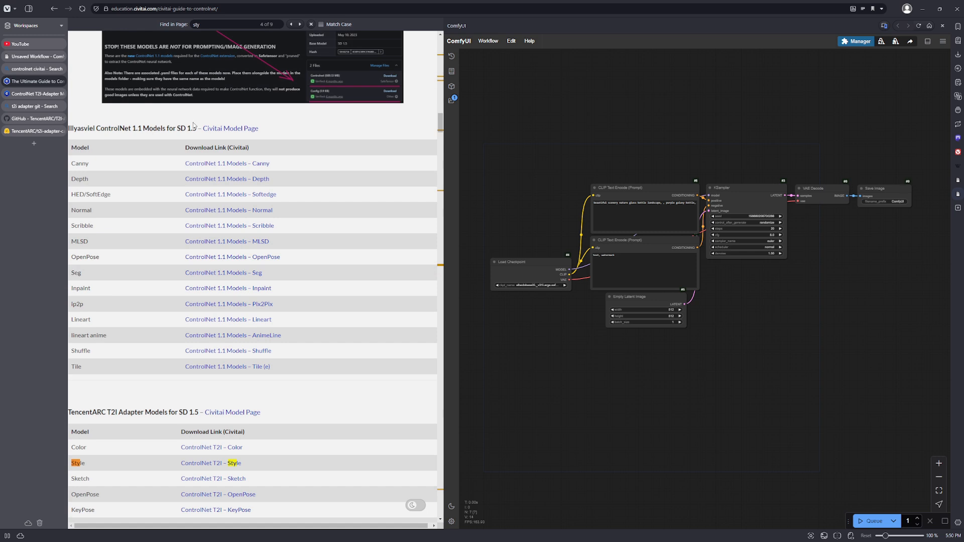
scroll(190, 131, down, 5)
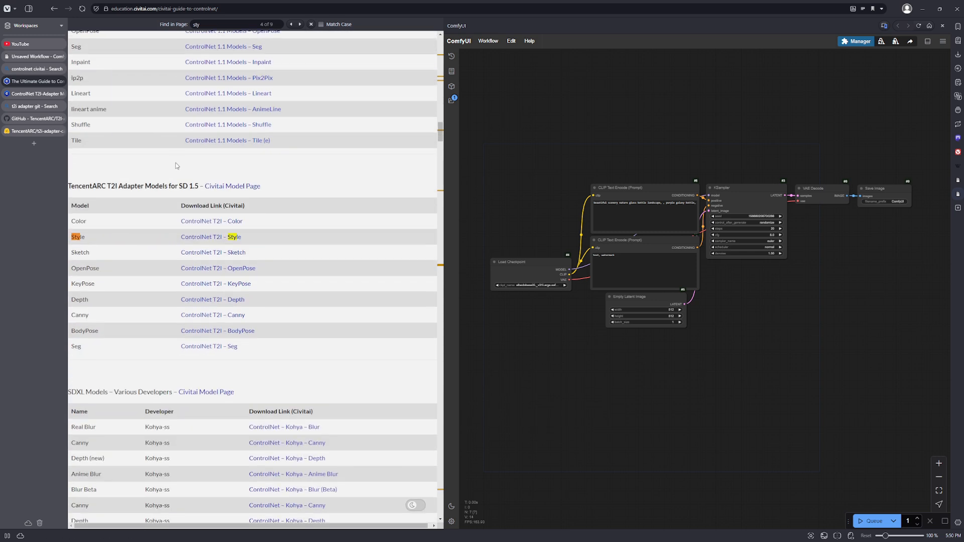
scroll(194, 185, down, 8)
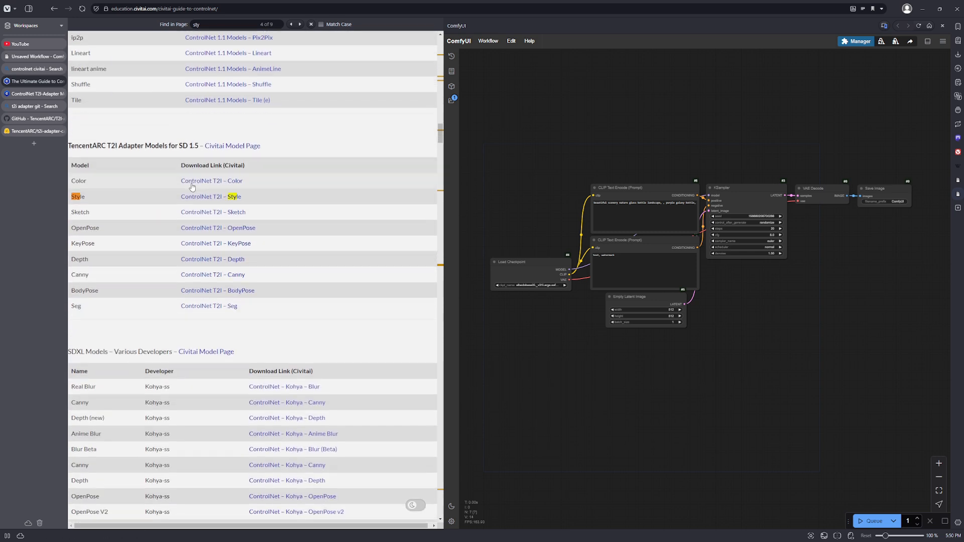
scroll(185, 188, down, 5)
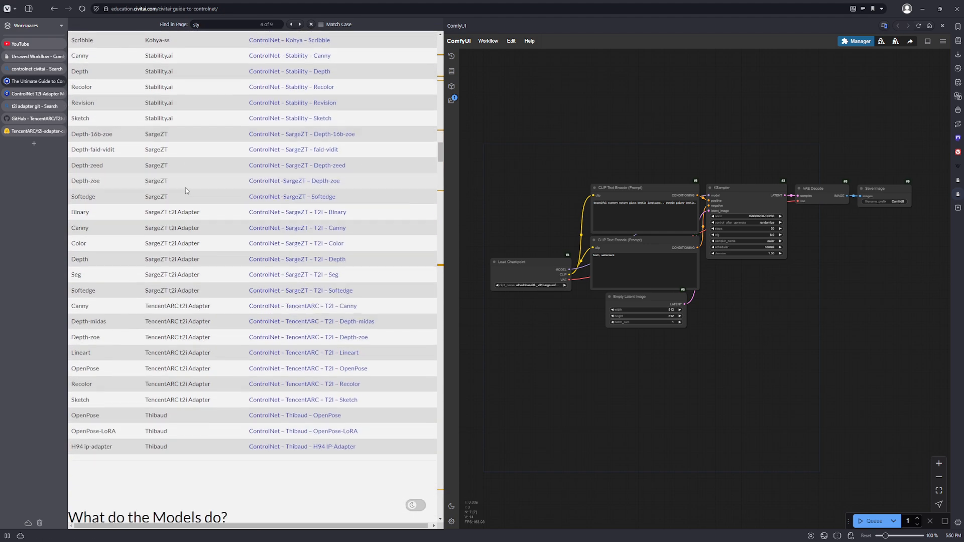
scroll(189, 188, up, 8)
scroll(190, 188, down, 3)
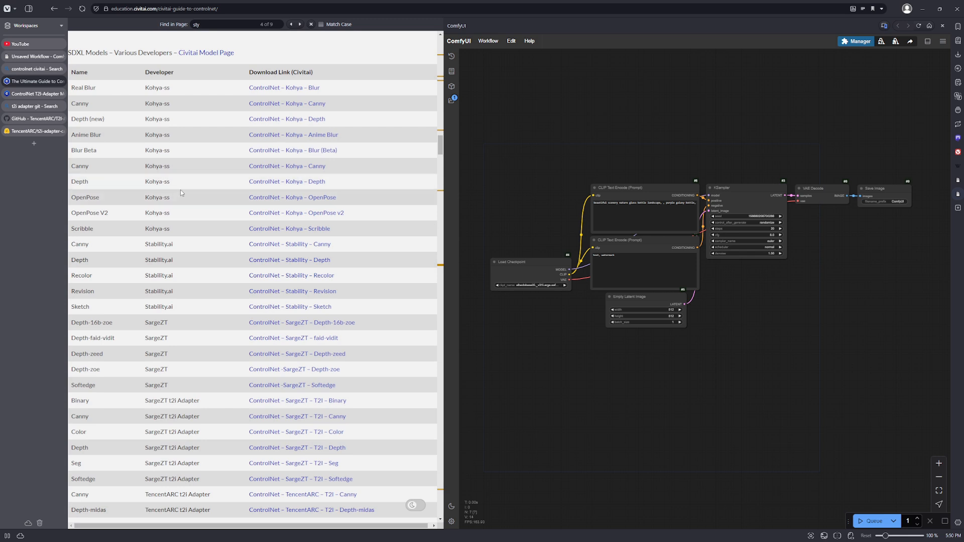
Open the Stability.ai Canny link from the SDXL table and expand the model page's full description and file list
click(311, 246)
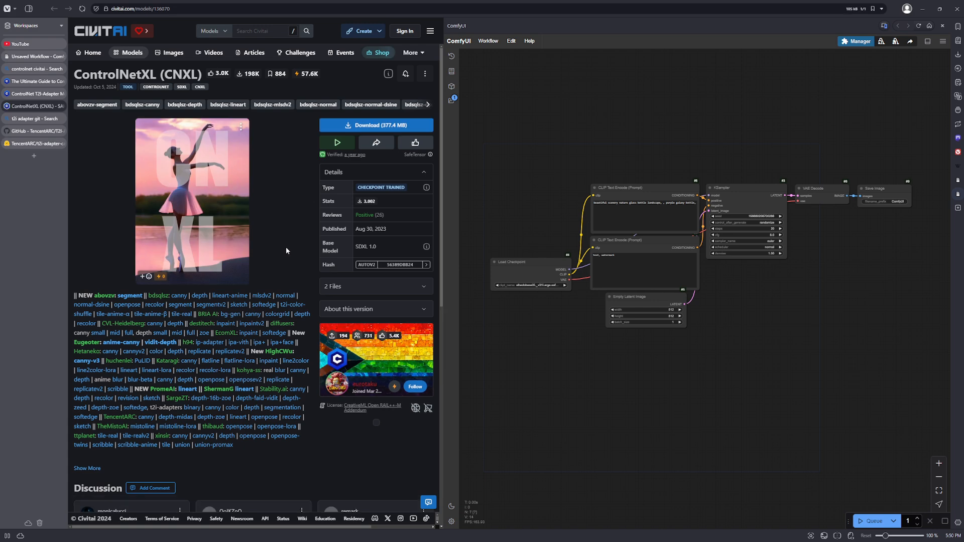
scroll(285, 246, down, 3)
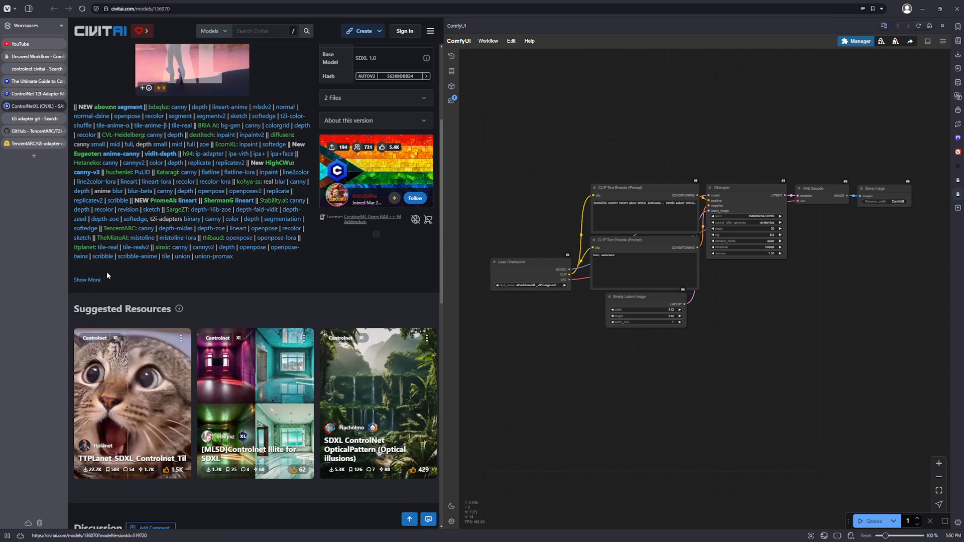
click(94, 280)
click(341, 99)
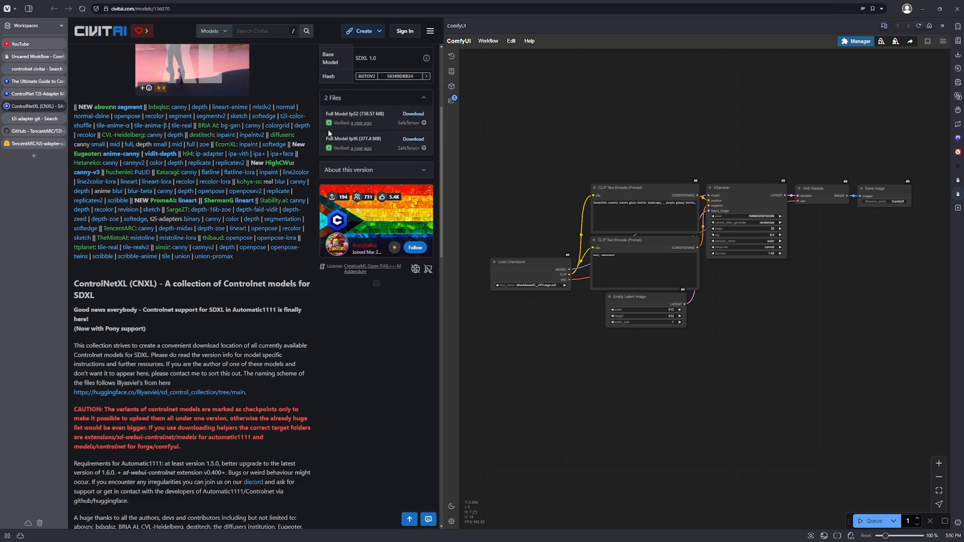
Read the ControlNetXL (CNXL) page's file list, collection description, target-folder notes and Automatic1111 requirements
scroll(332, 148, up, 3)
scroll(335, 150, up, 2)
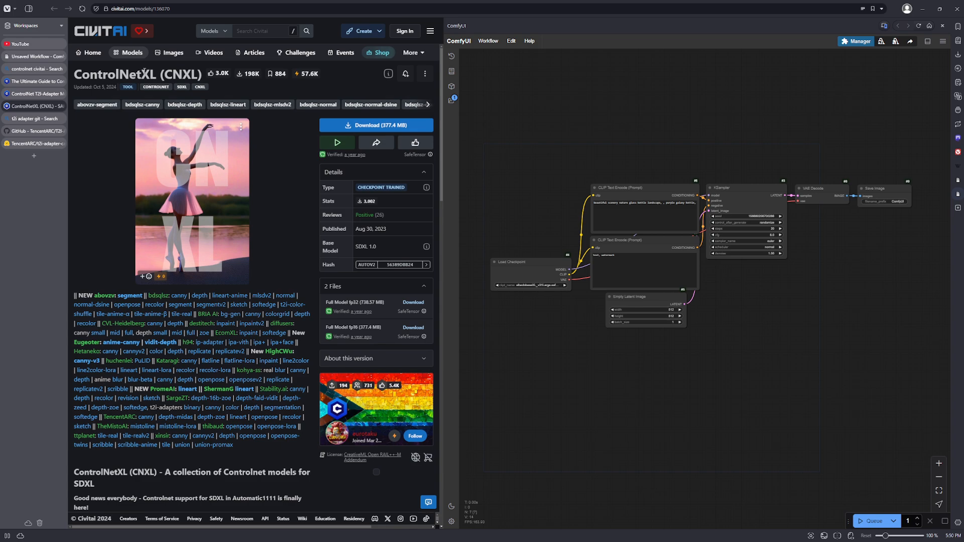
scroll(209, 201, down, 7)
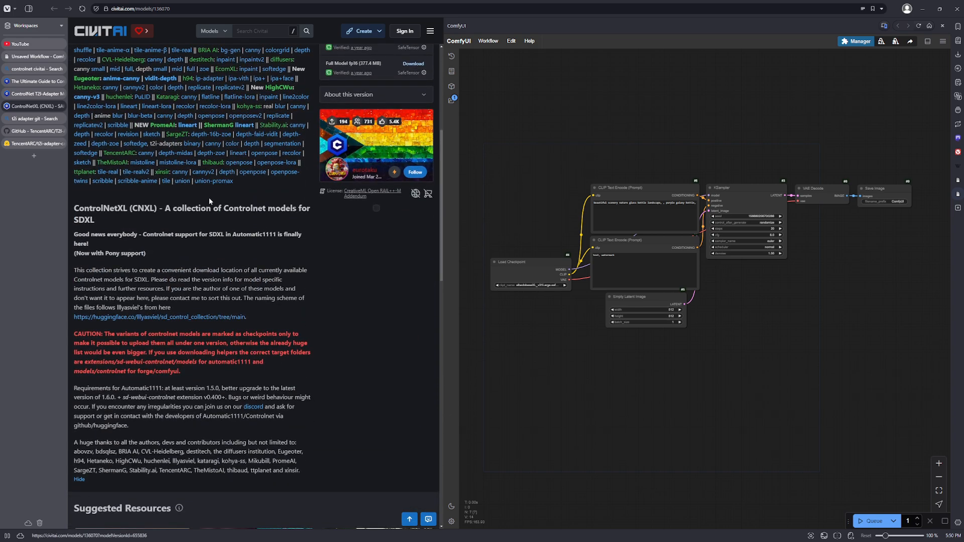
scroll(209, 197, down, 3)
scroll(201, 198, up, 10)
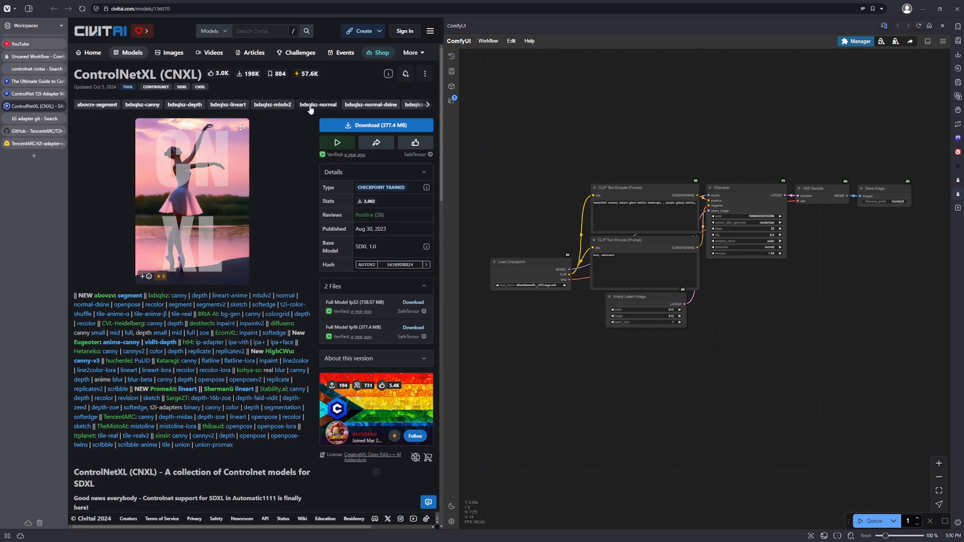
Browse ControlNetXL's model versions through to the TencentARC entries and select the TencentARC-canny version
click(427, 105)
click(428, 105)
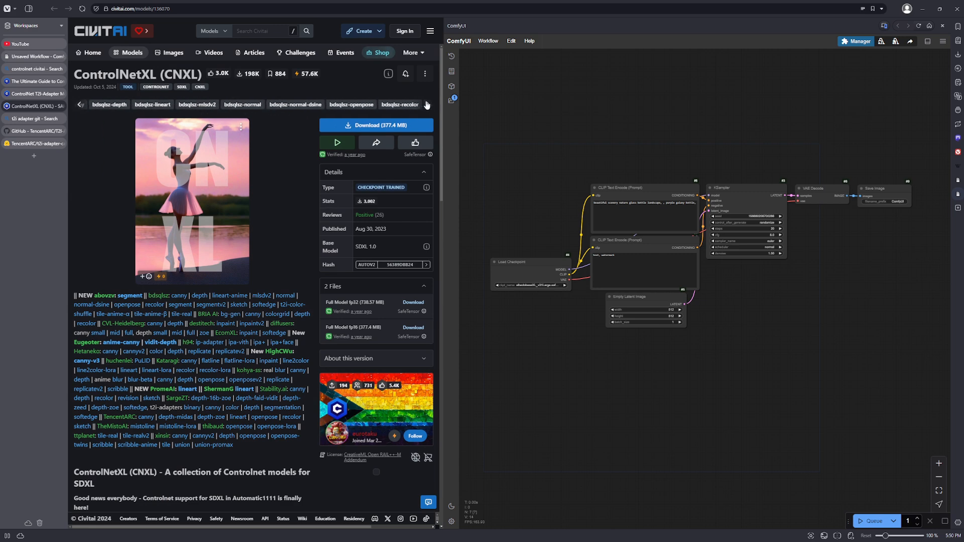
click(427, 104)
click(427, 104)
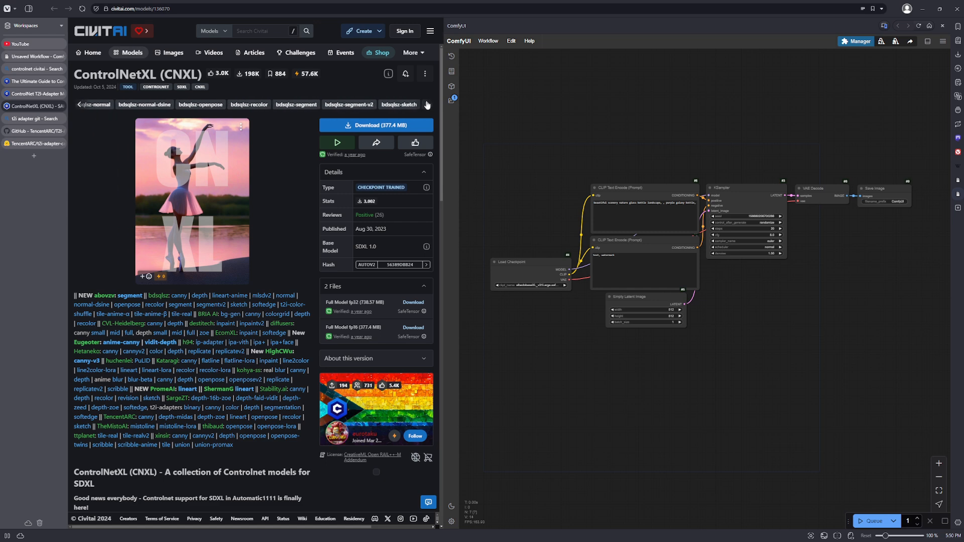
click(427, 105)
click(427, 104)
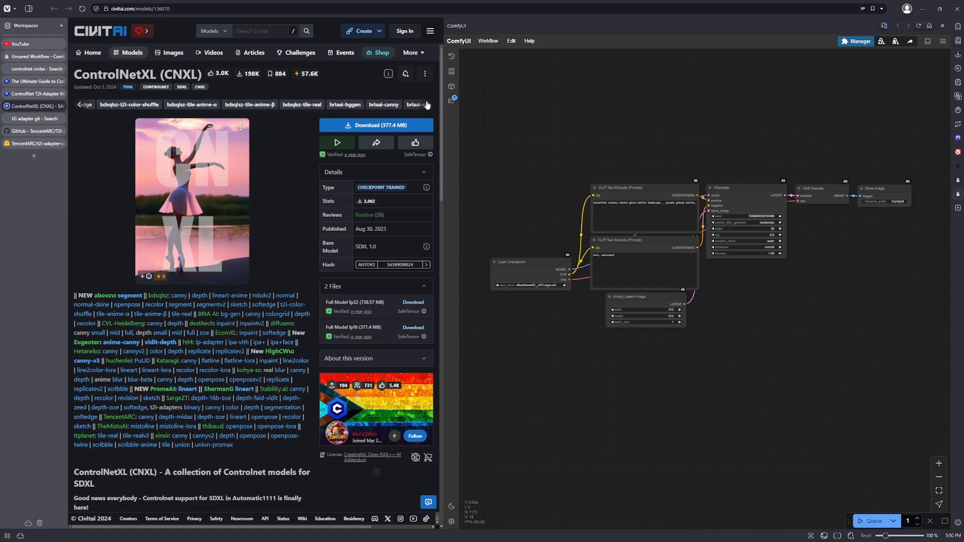
click(428, 104)
click(427, 104)
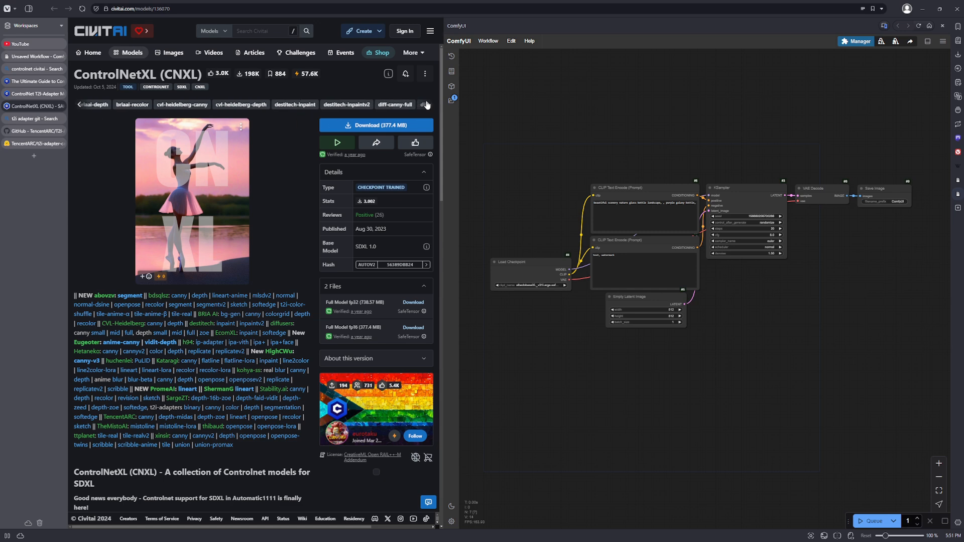
click(427, 105)
click(427, 105)
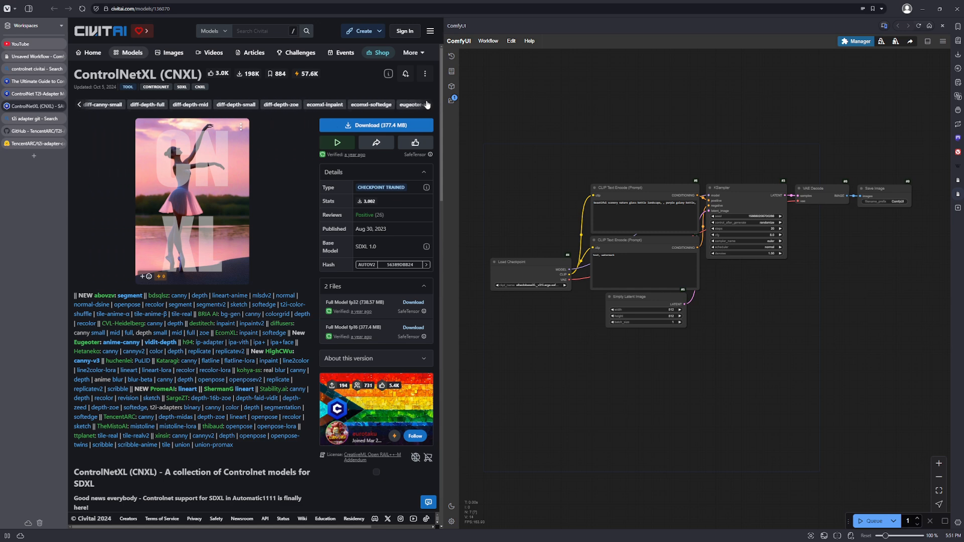
click(427, 104)
click(428, 104)
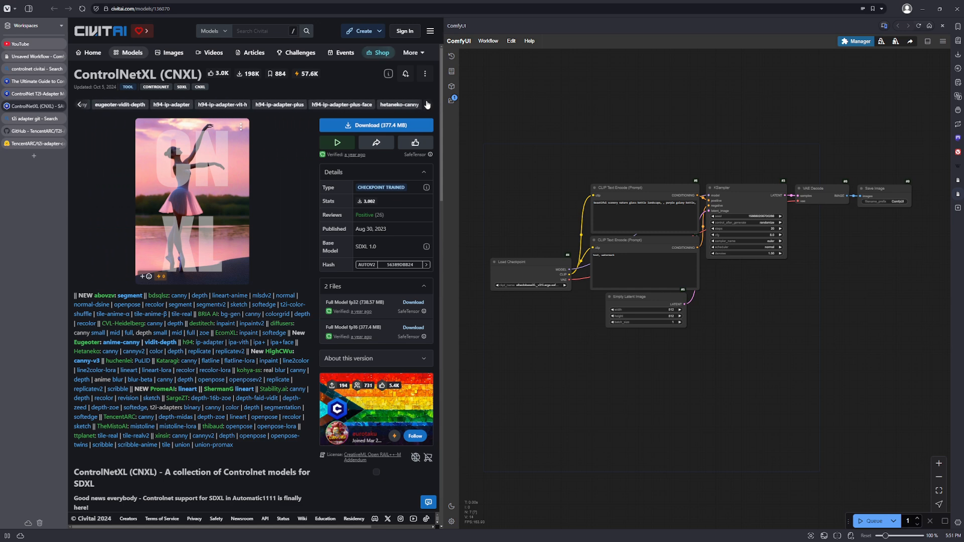
click(427, 104)
click(427, 104)
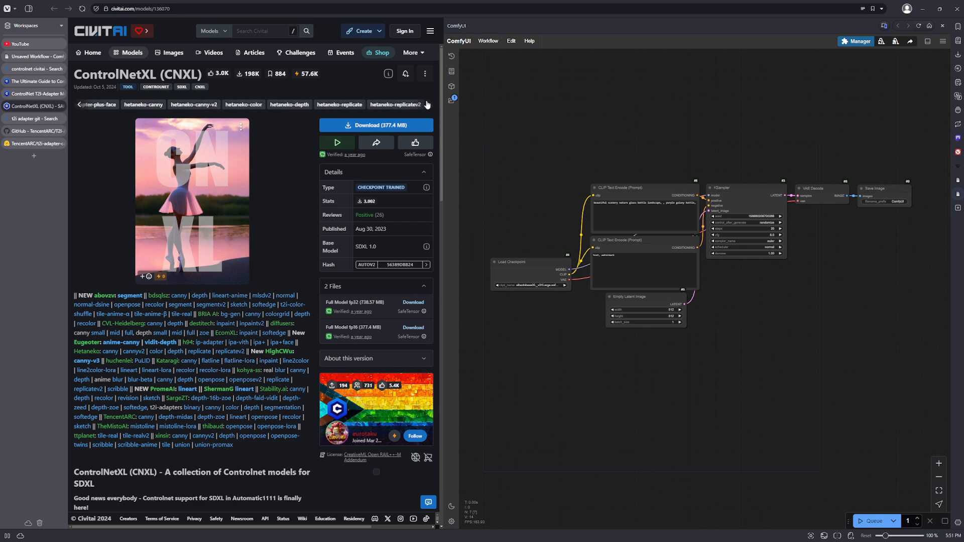
click(427, 105)
click(428, 104)
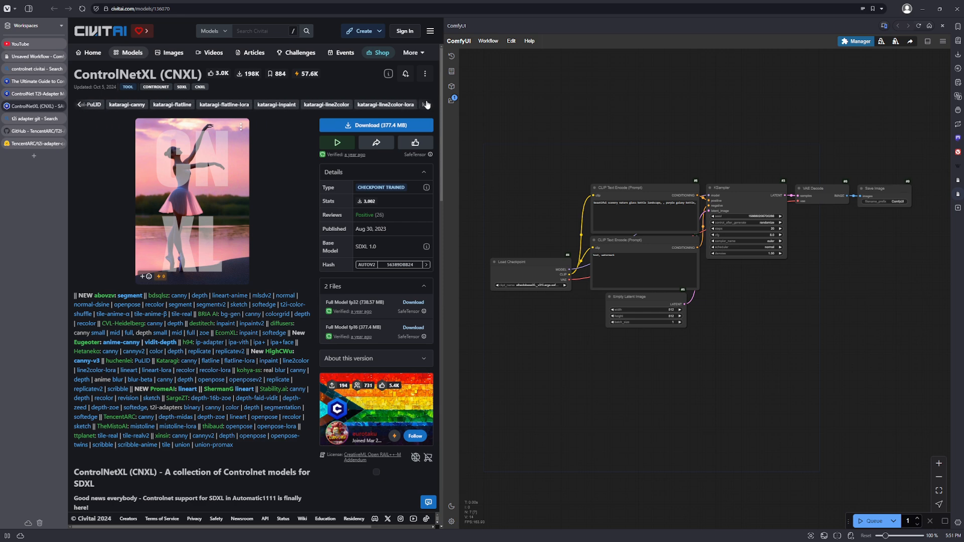
click(427, 105)
click(427, 105)
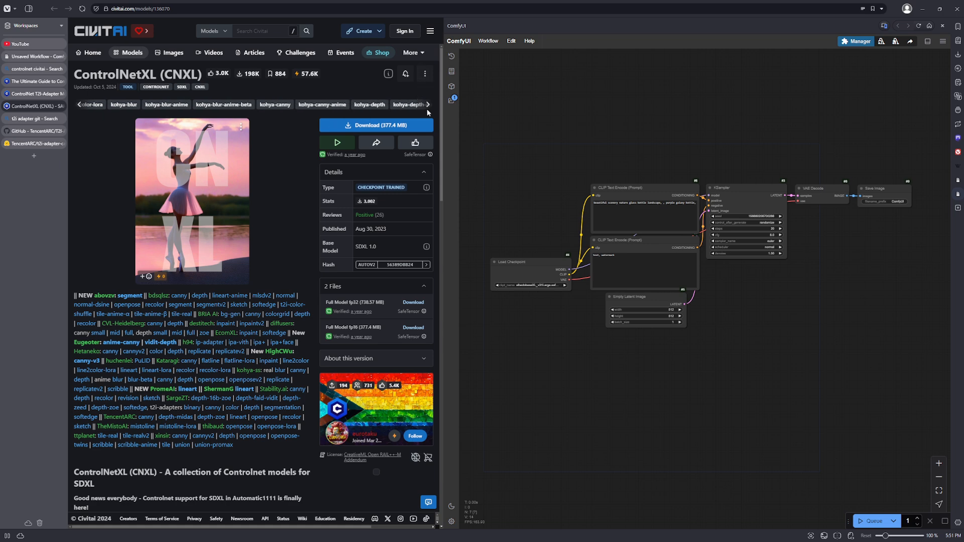
click(427, 105)
click(427, 104)
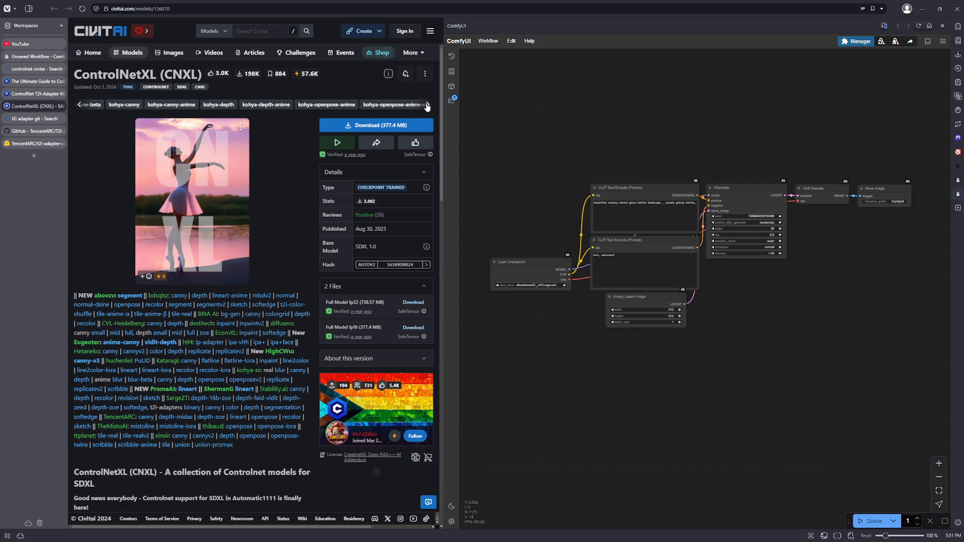
click(428, 104)
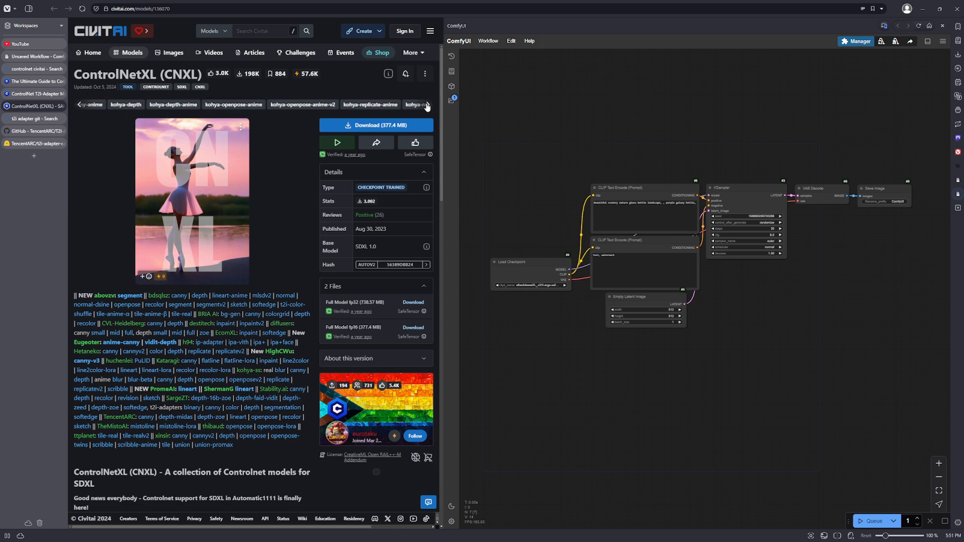
click(427, 105)
click(427, 104)
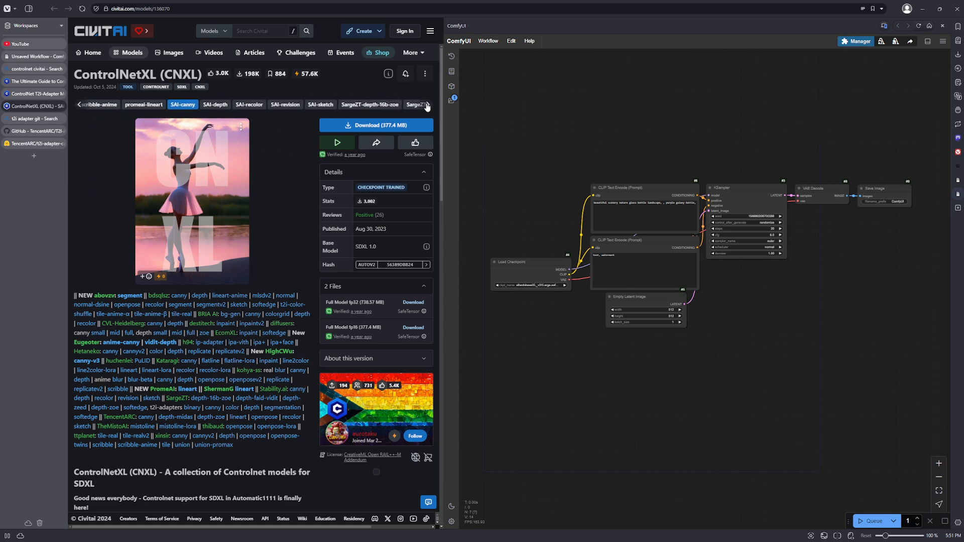
click(427, 105)
click(428, 104)
click(427, 104)
click(428, 104)
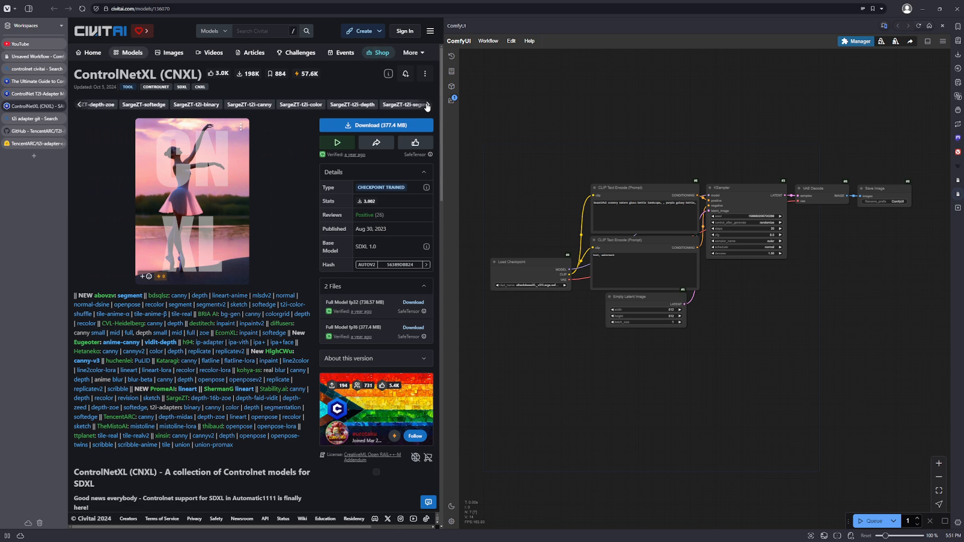
click(427, 104)
click(427, 104)
click(427, 104)
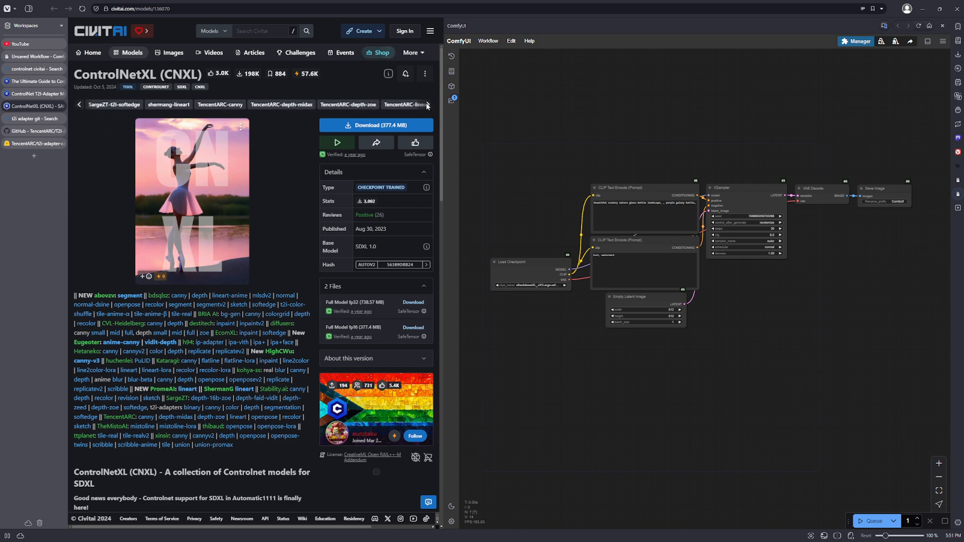
click(235, 105)
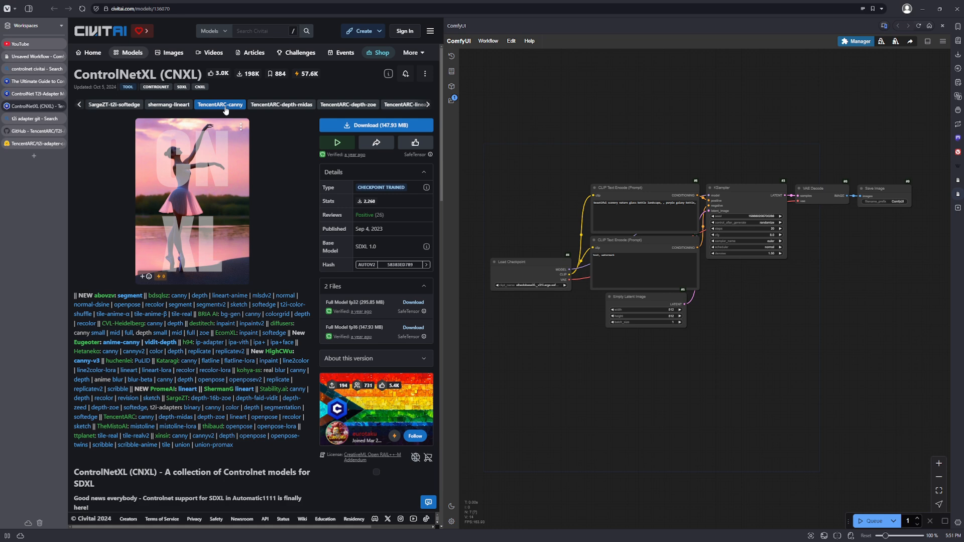
Download and save controlnetxlCNXL_tencentarcCanny.safetensors, the 147.93 MB file, and show it in its download folder
click(358, 126)
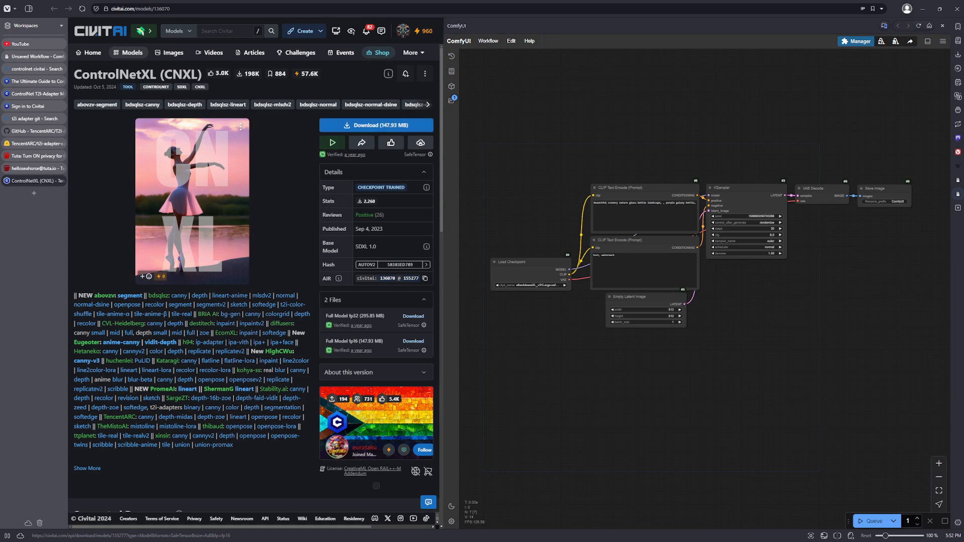
click(376, 127)
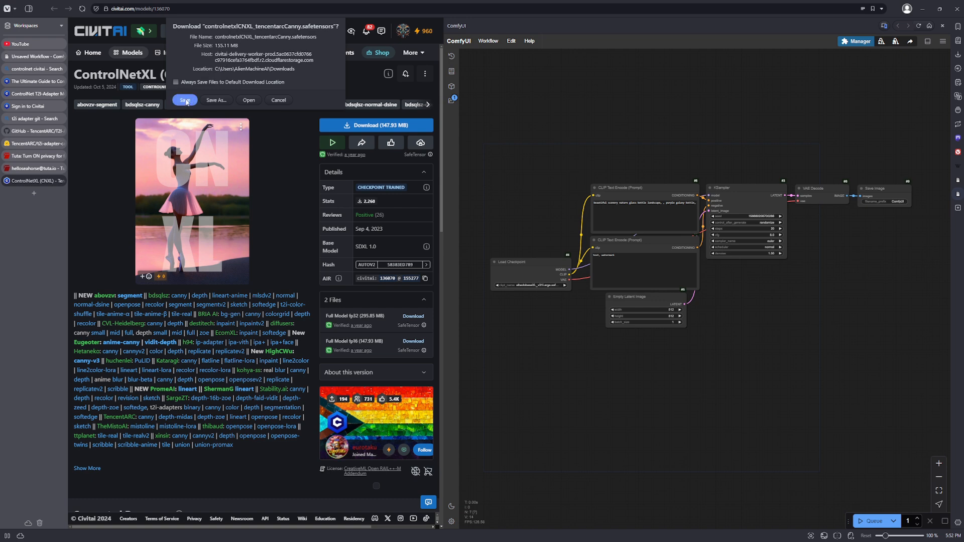
click(184, 100)
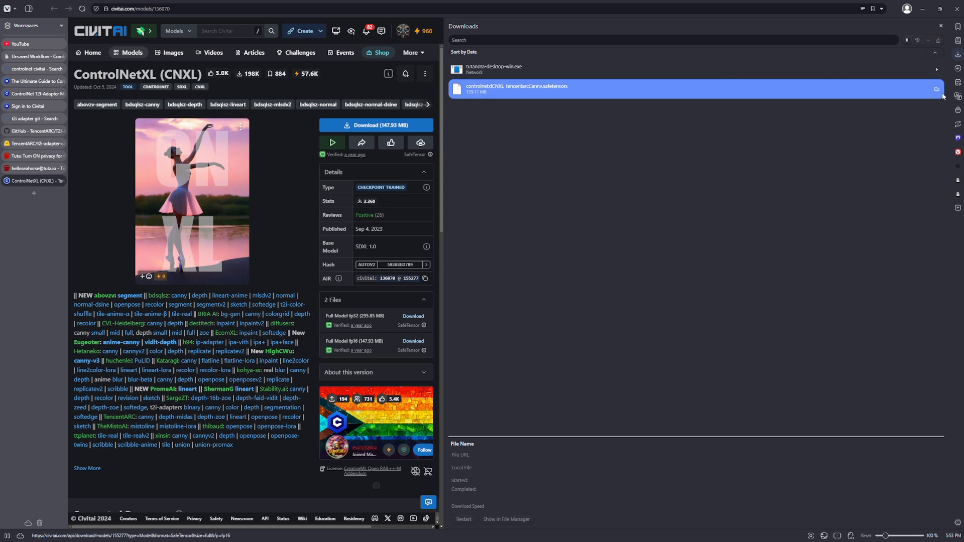
click(938, 90)
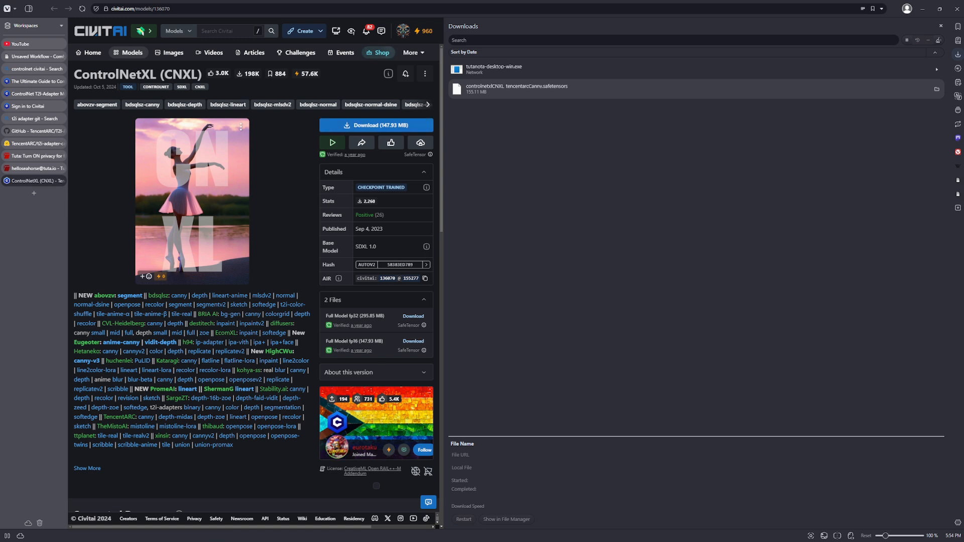
Return to ComfyUI, widen its pane slightly and create a new blank workflow
click(957, 194)
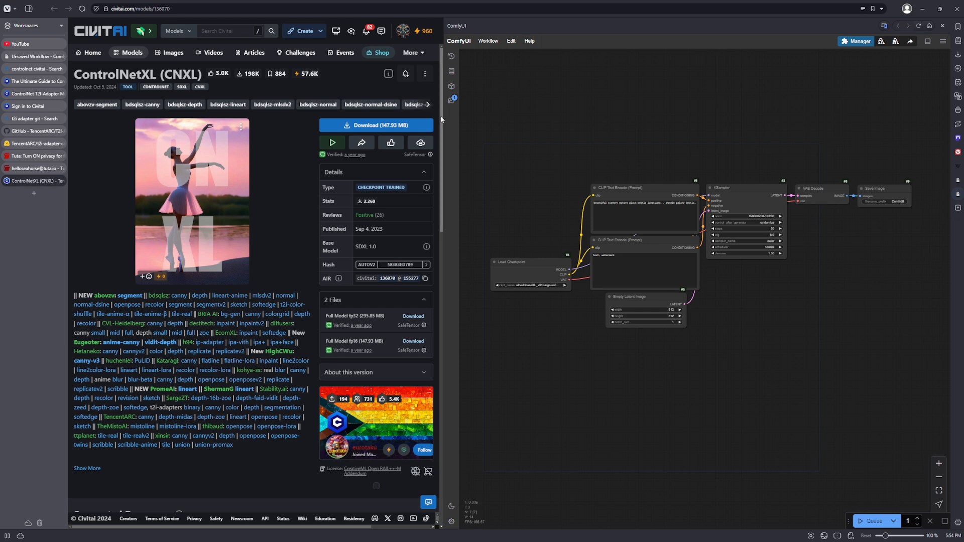
drag(441, 116, 432, 115)
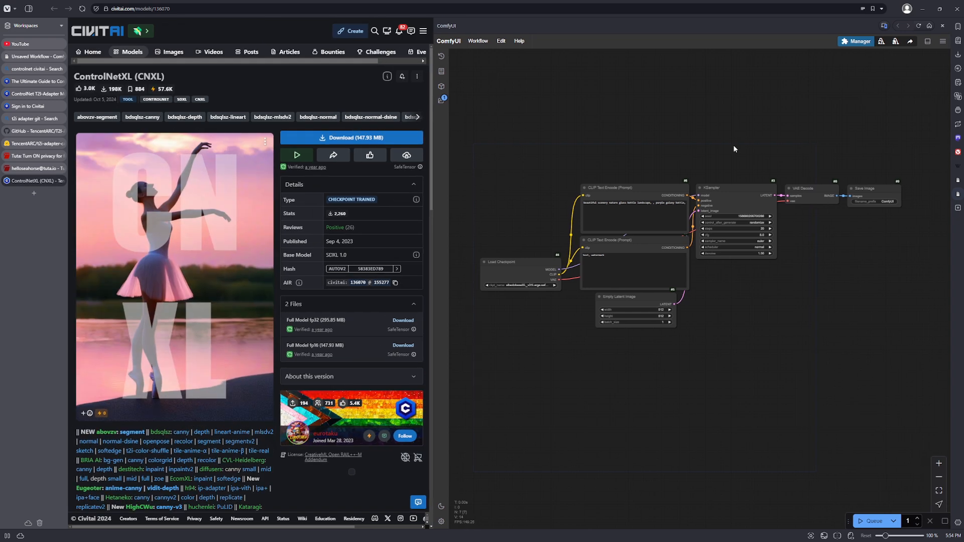
click(477, 41)
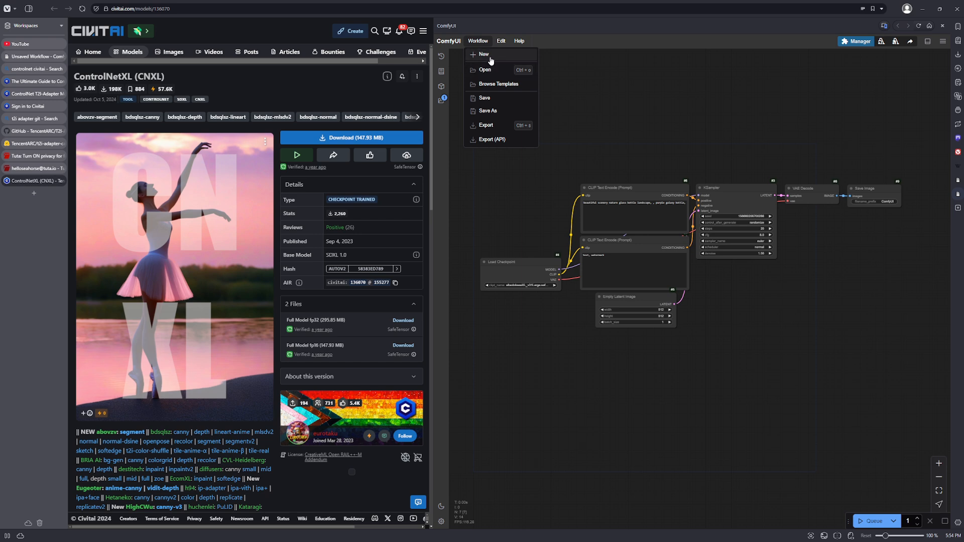
click(487, 54)
Save the blank workflow under the filename "controlnet-canny-alienmachinea"
click(478, 42)
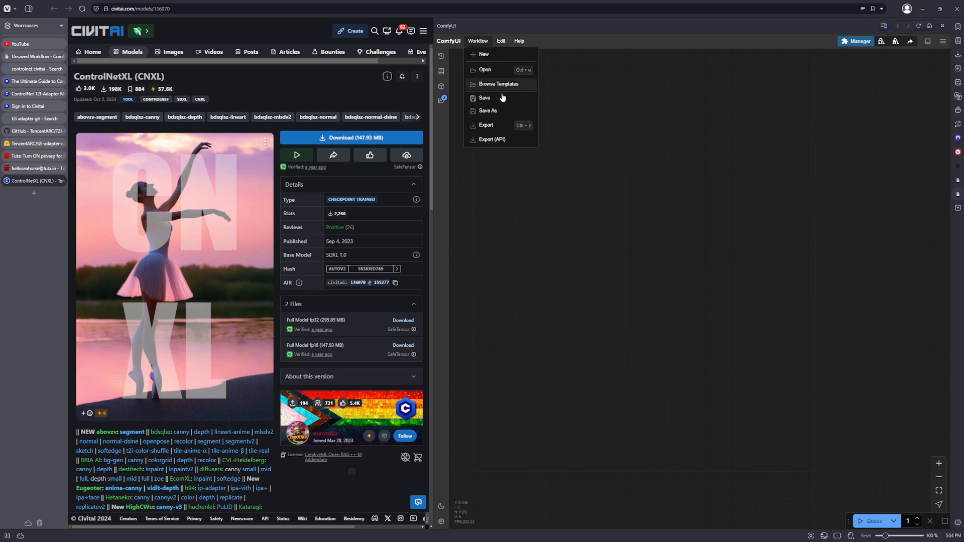
click(502, 111)
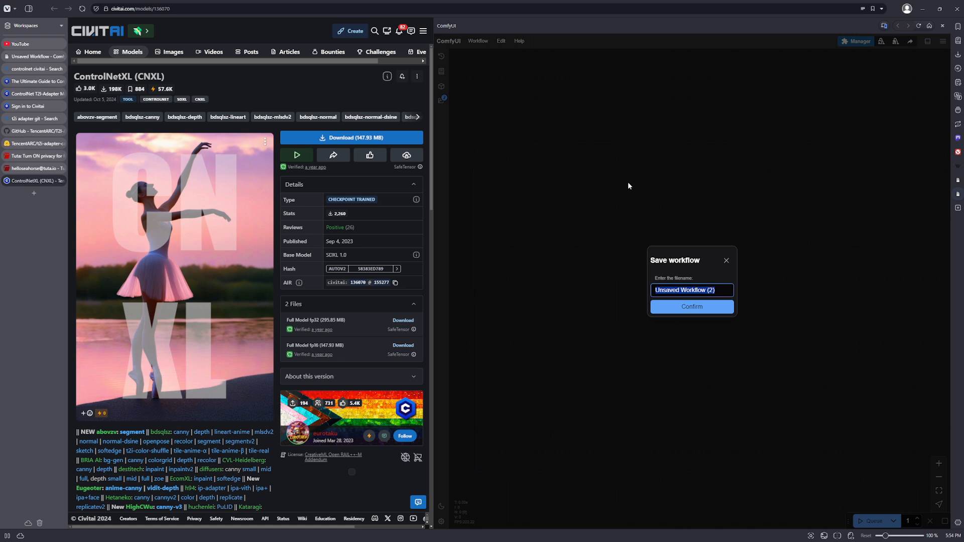
text(controlne)
text(t-canny)
text(-alienmachinea)
key(Return)
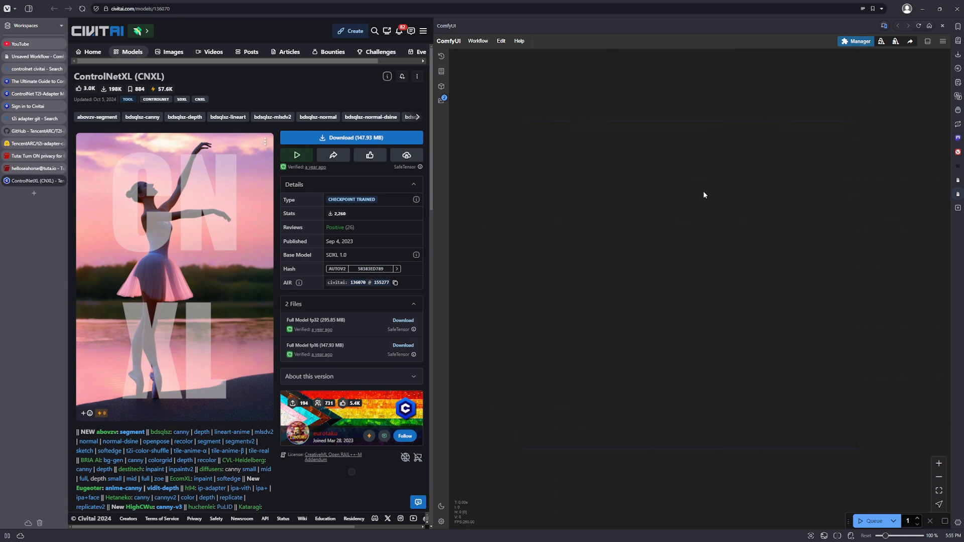
Find and install the custom node packs ComfyUI's ControlNet Auxiliary Preprocessors and ComfyUI-Advanced-ControlNet, searching by "controlnet" and "control"
double_click(598, 227)
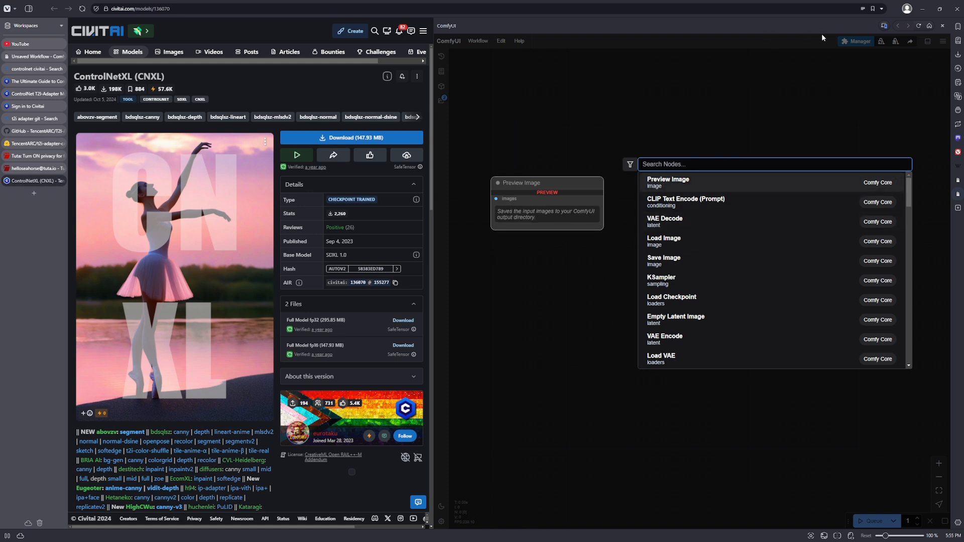
click(831, 47)
click(849, 40)
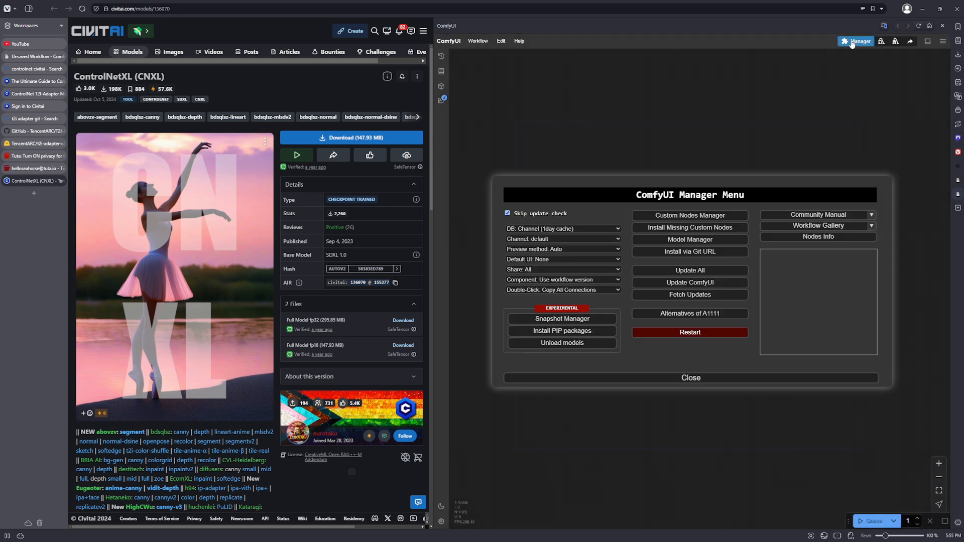
click(677, 217)
scroll(636, 158, down, 3)
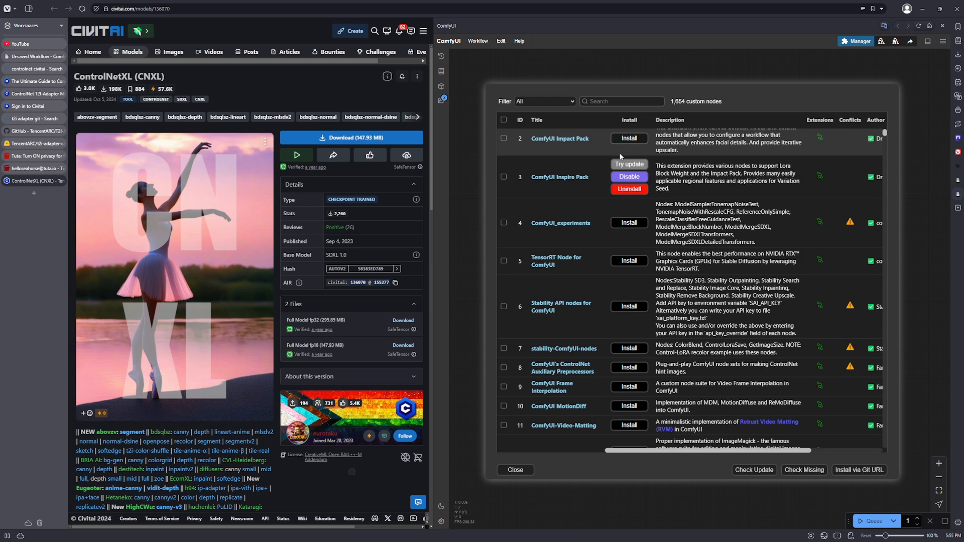
scroll(636, 158, down, 10)
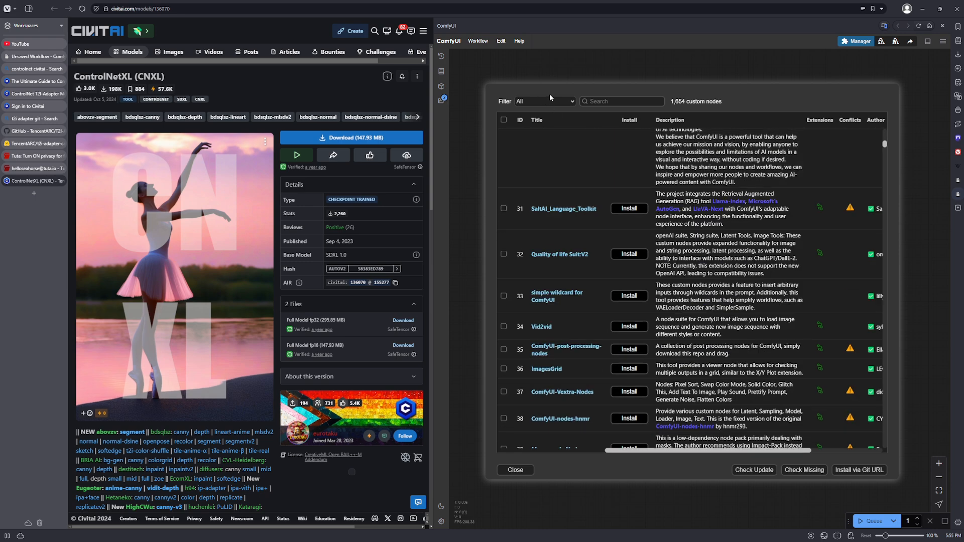
click(550, 128)
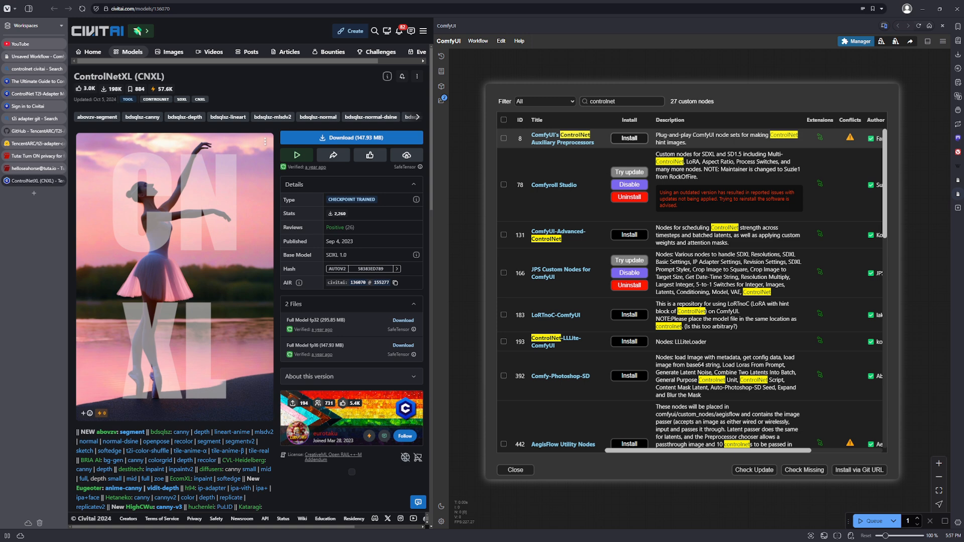
click(617, 142)
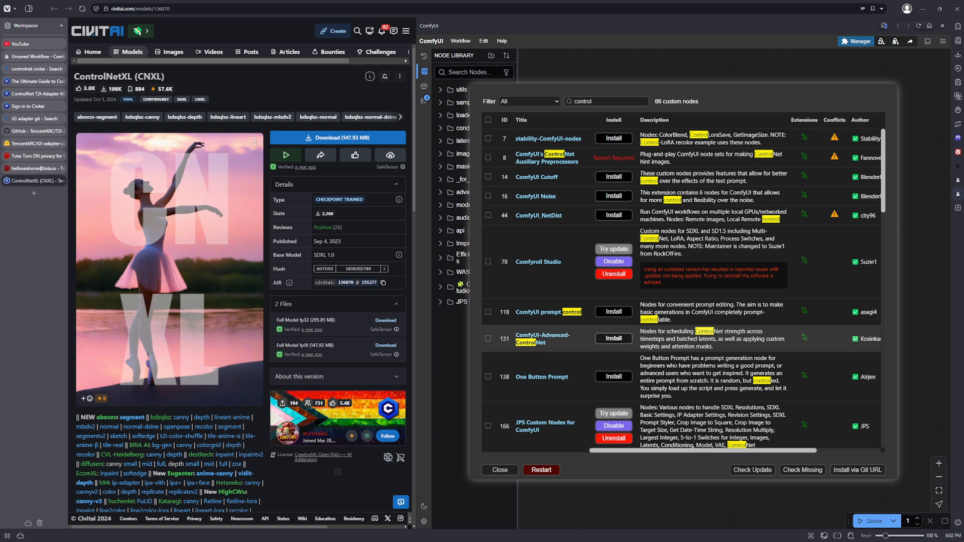
click(621, 339)
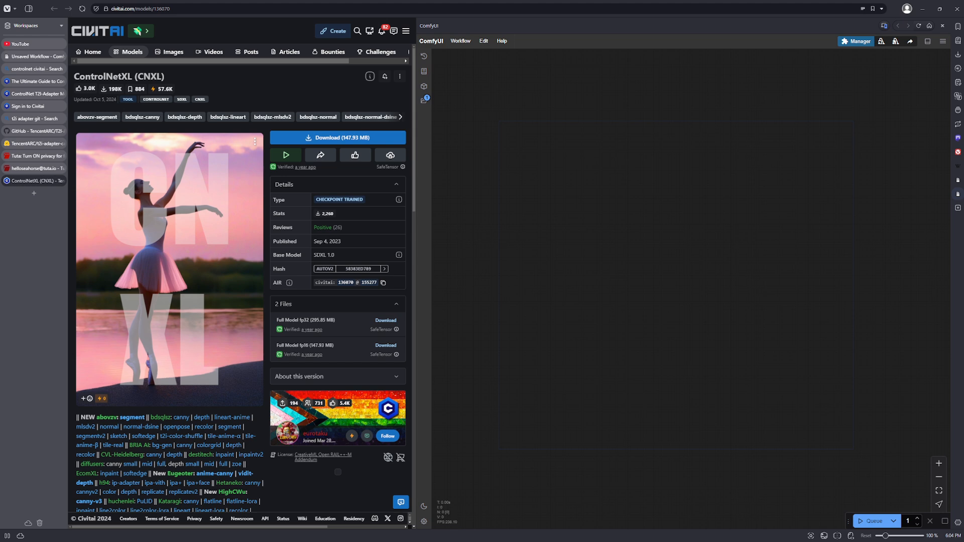
Search the nodes for "controlnet", add a Load Advanced ControlNet Model node and place it in the canvas's upper-left area
drag(732, 168, 741, 161)
double_click(557, 122)
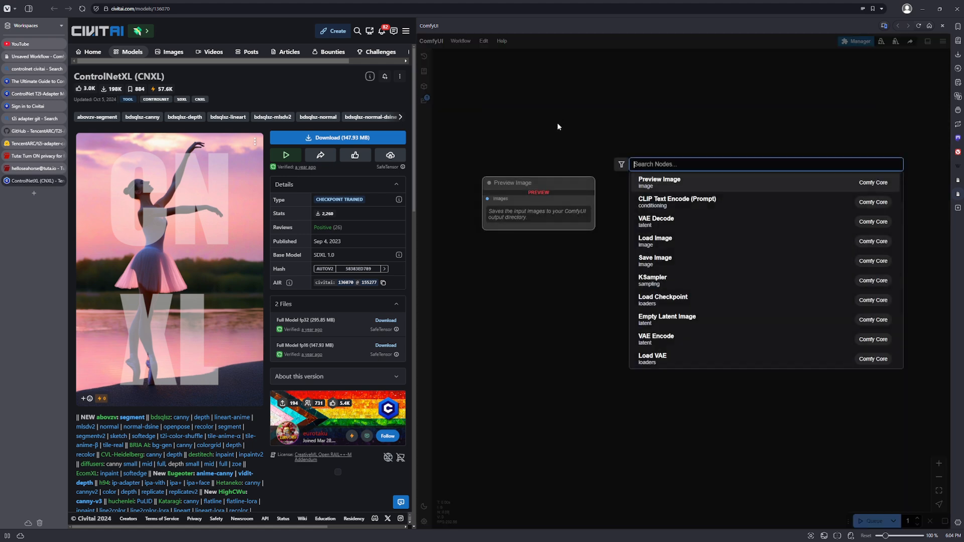
text(controlnet)
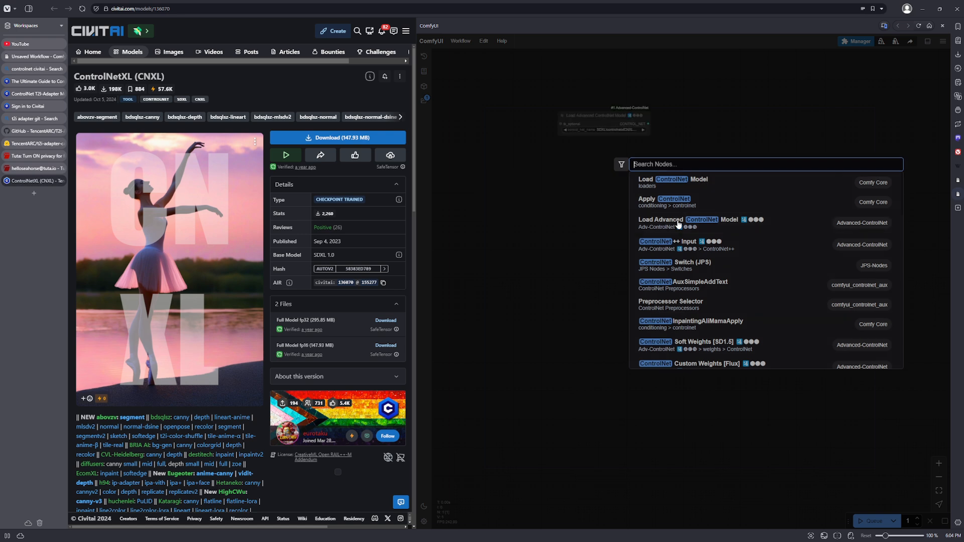
click(678, 224)
drag(616, 119, 591, 163)
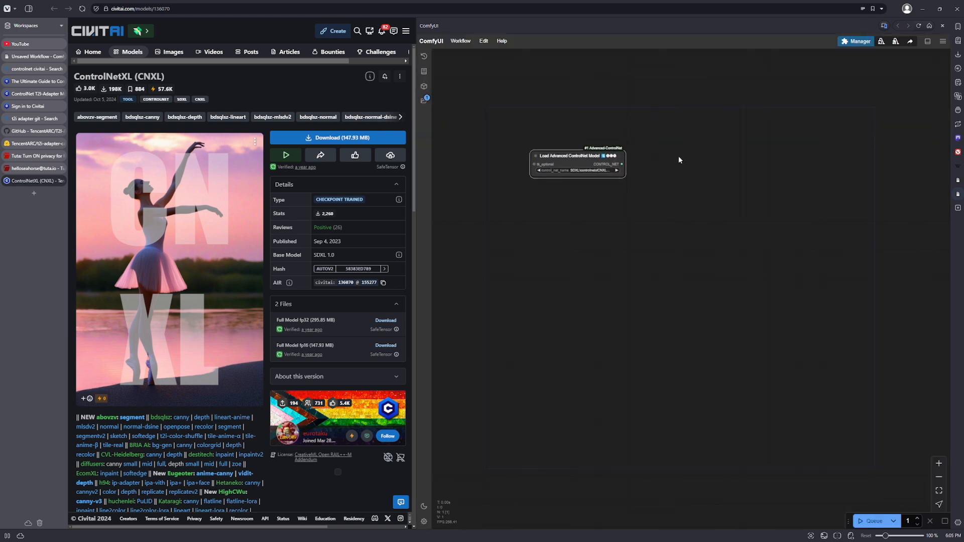
Search the nodes for "apply" and add an Apply Advanced ControlNet node to the right of the Load Advanced ControlNet Model node
double_click(679, 156)
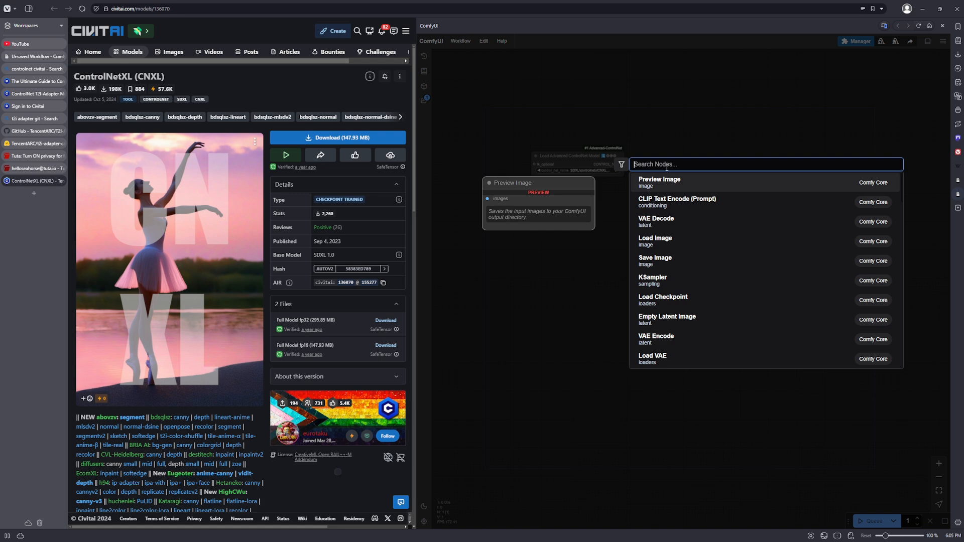
text(a)
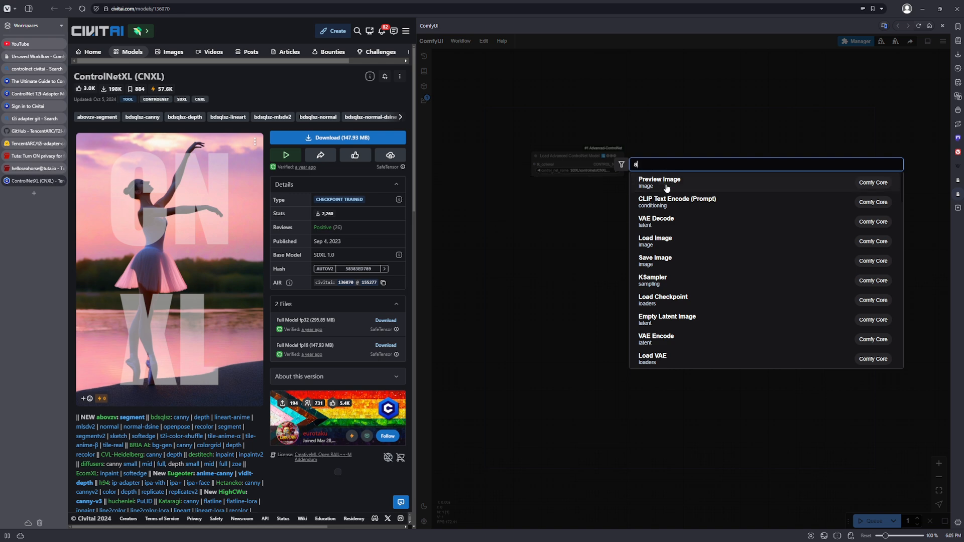
text(pply)
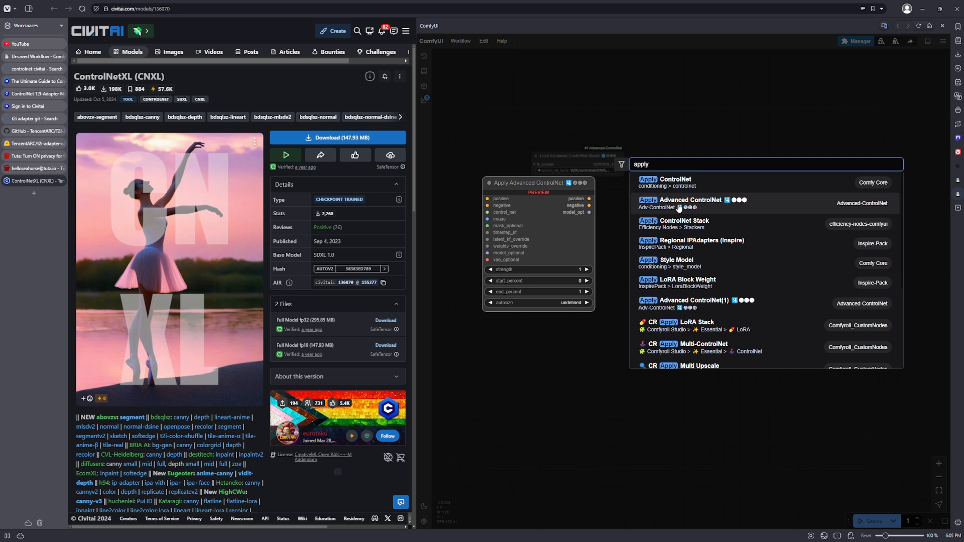
click(679, 203)
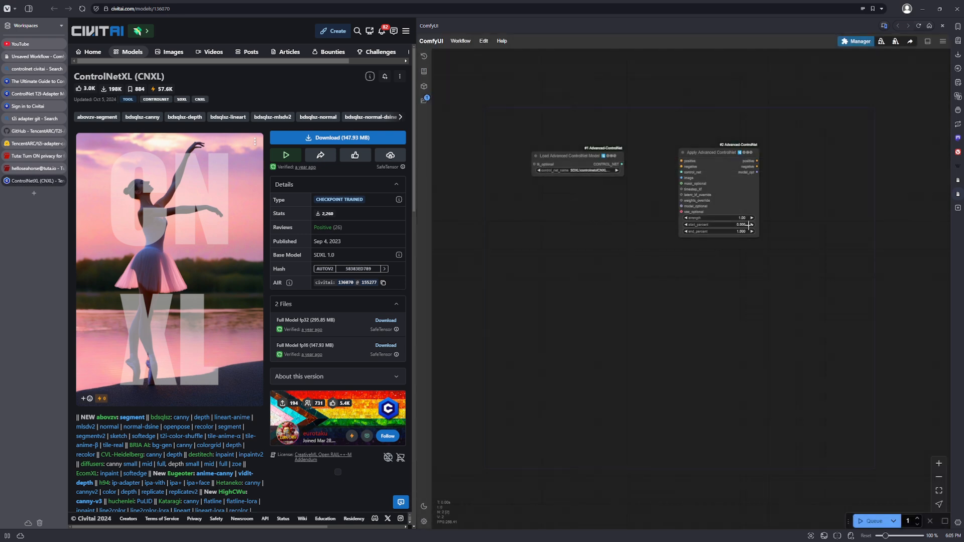
scroll(814, 190, up, 6)
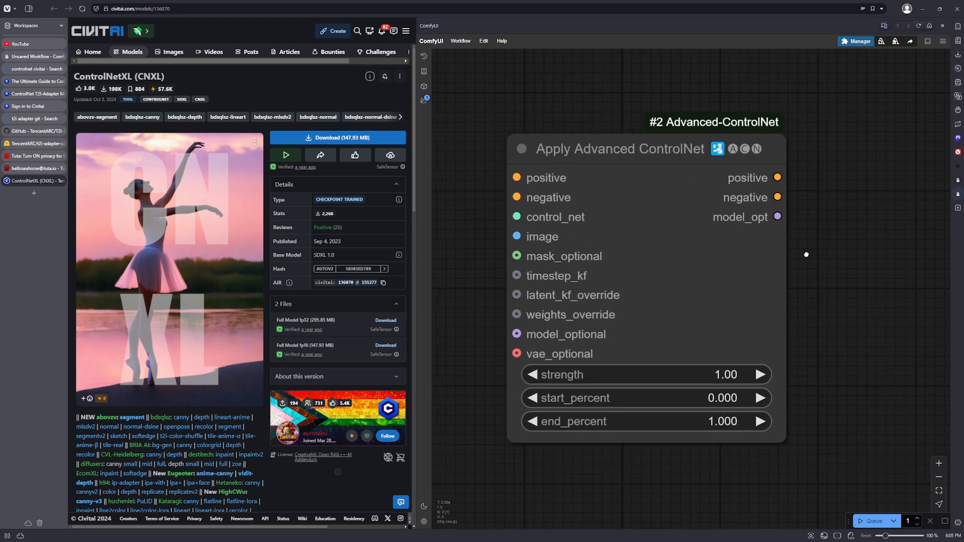
scroll(849, 245, up, 3)
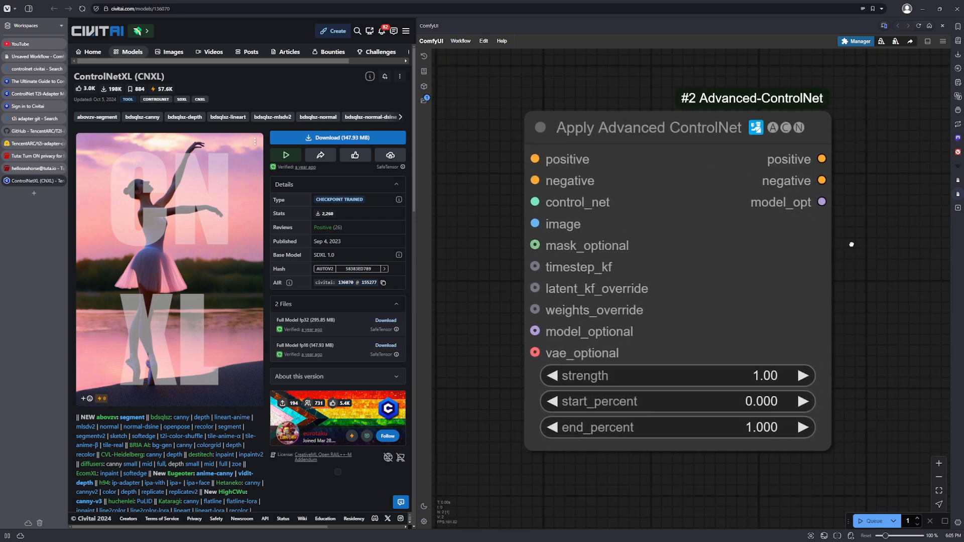
scroll(848, 246, up, 2)
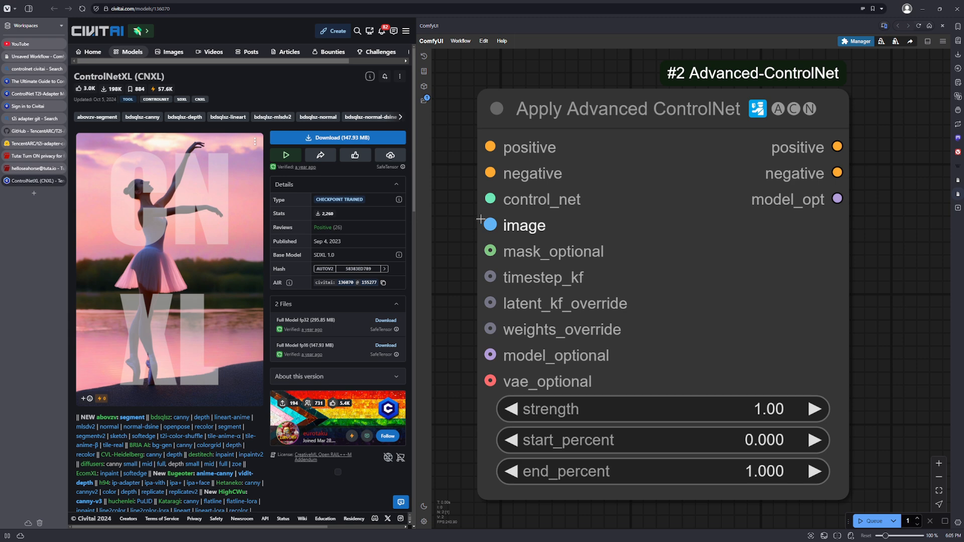
Search the nodes for "canny", add the Canny Edge node from comfyui_controlnet_aux and place it below the Load Advanced ControlNet Model node
drag(471, 224, 630, 130)
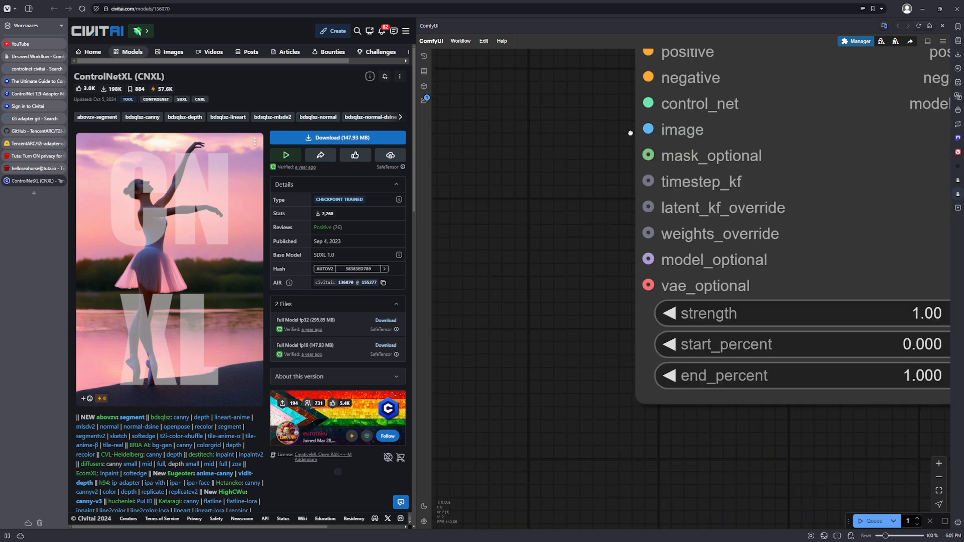
scroll(615, 176, down, 4)
drag(532, 188, 619, 198)
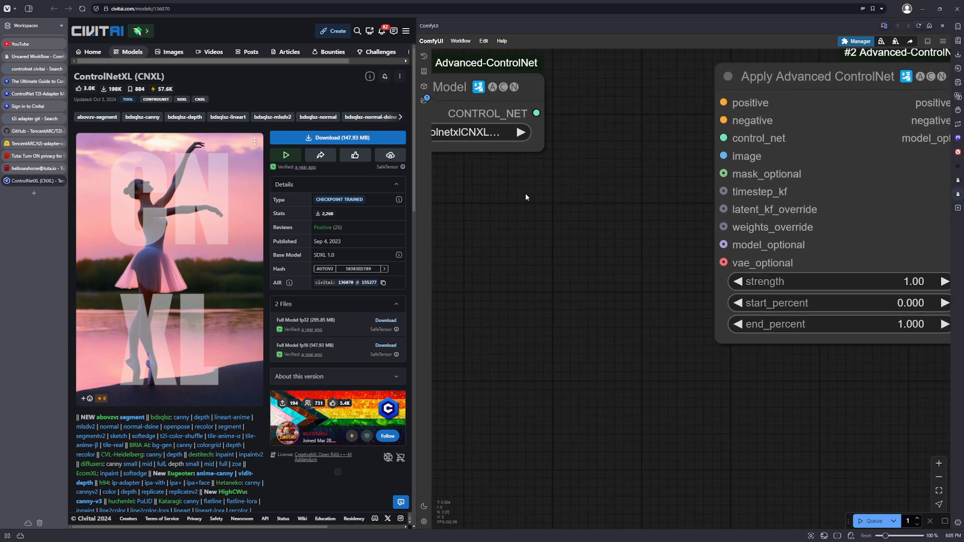
double_click(526, 194)
text(canny)
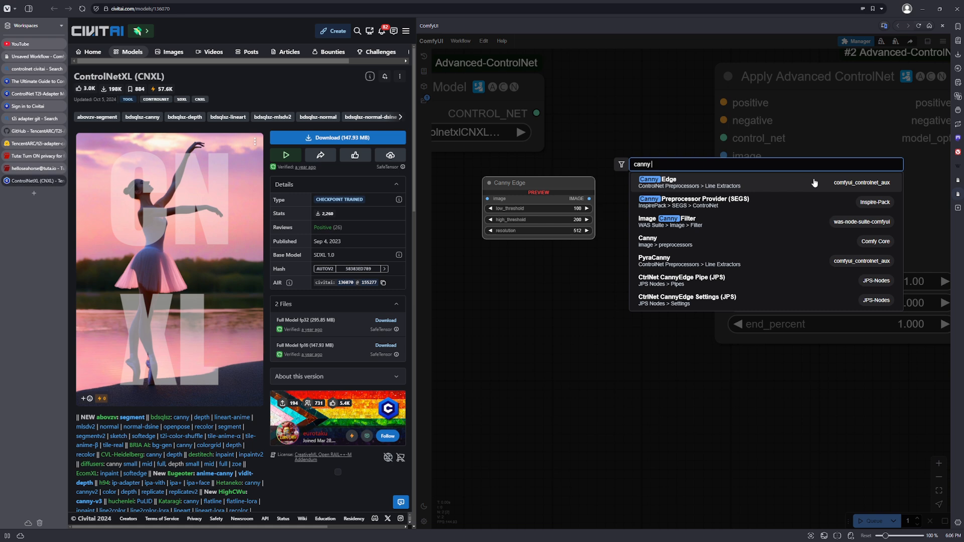
click(688, 194)
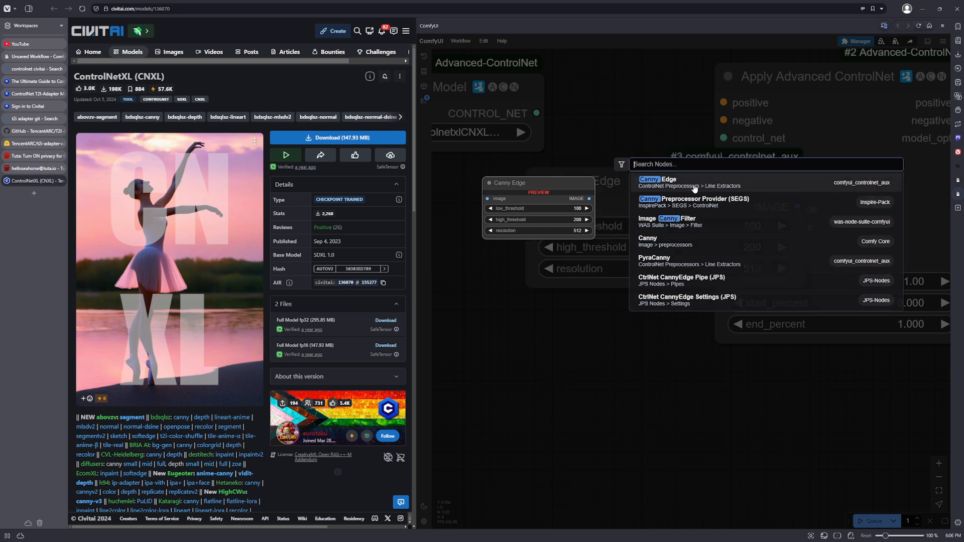
drag(552, 204, 530, 230)
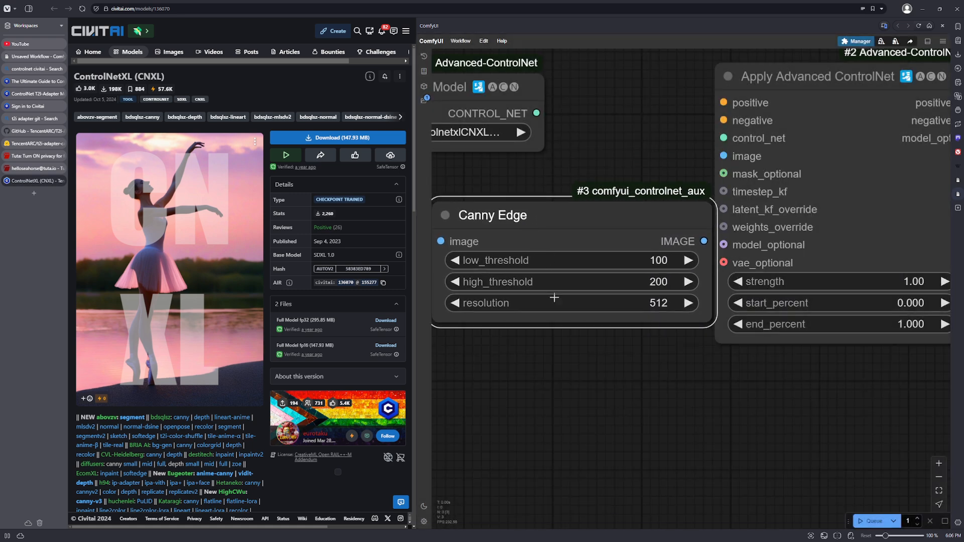
Widen the ComfyUI pane by narrowing the Civitai page beside it, keeping all three nodes in view
click(415, 324)
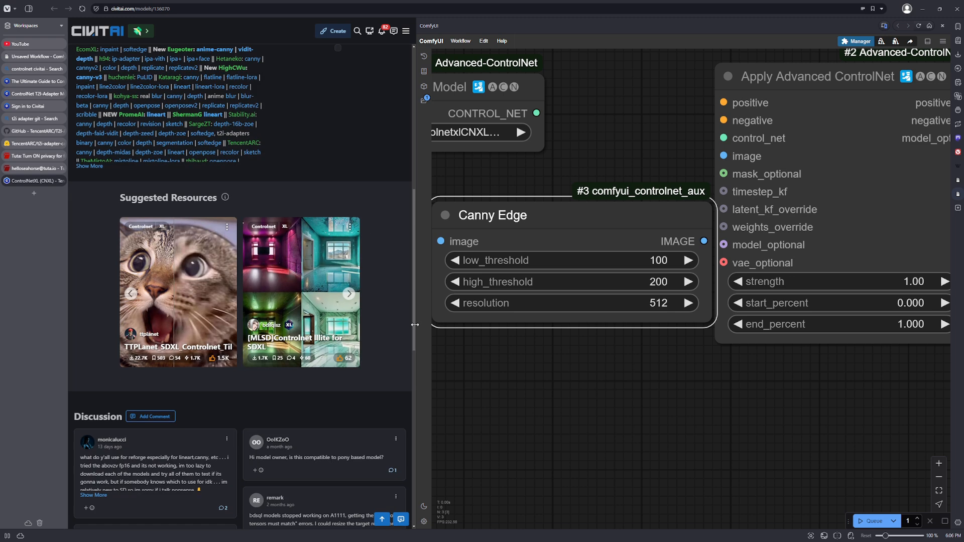
drag(417, 324, 47, 316)
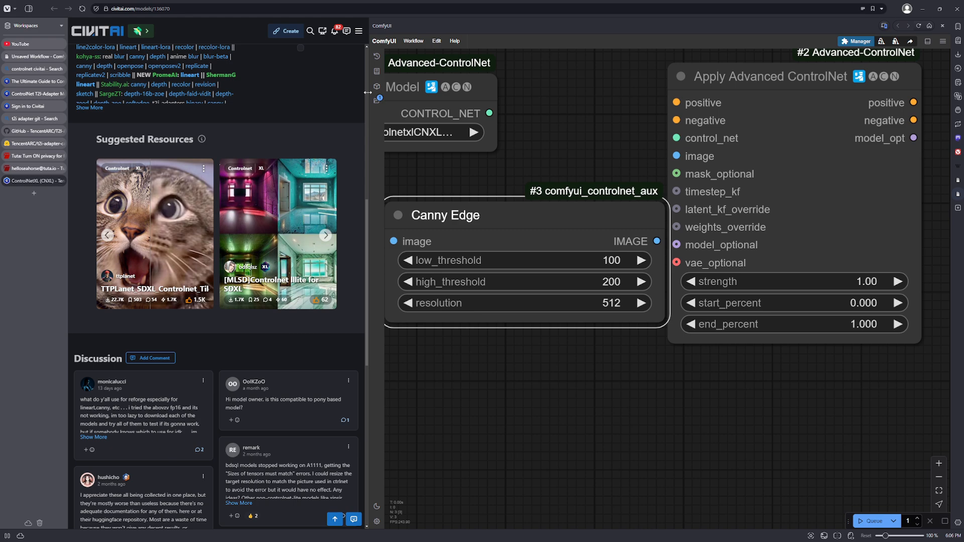
drag(595, 147, 625, 160)
Switch the browser page to the Civitai Guide to ControlNet and go to its "What is ControlNet?" section
scroll(206, 165, up, 8)
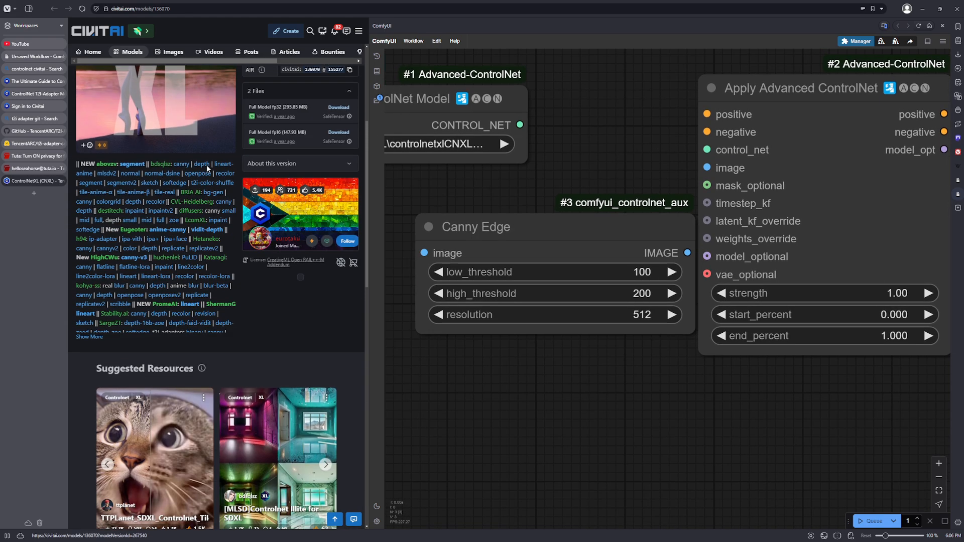
click(20, 84)
scroll(211, 251, up, 6)
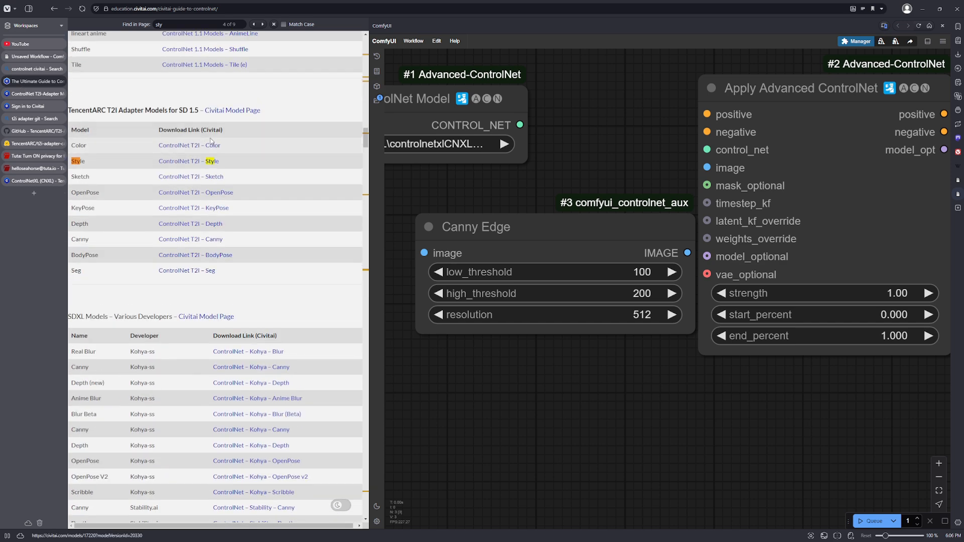
scroll(293, 154, up, 15)
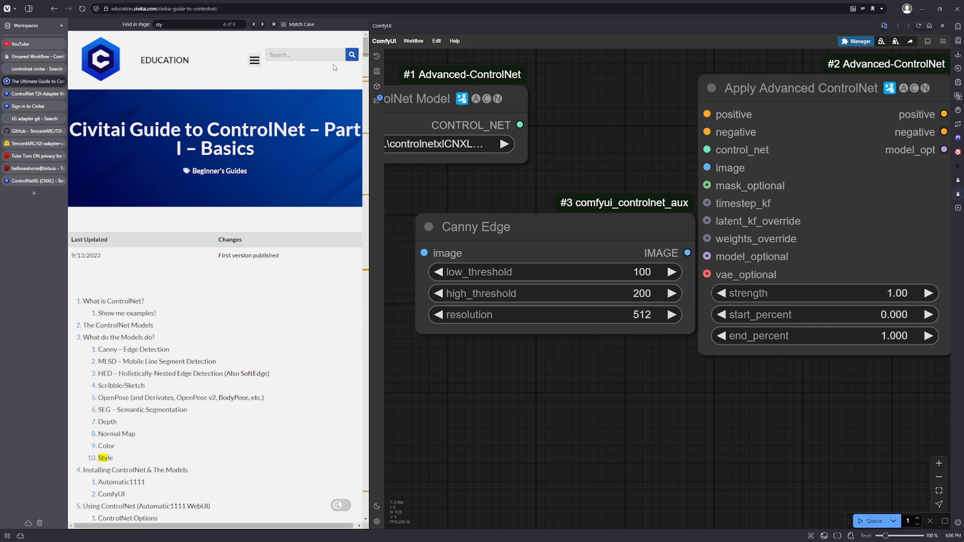
scroll(294, 154, down, 2)
scroll(294, 154, down, 8)
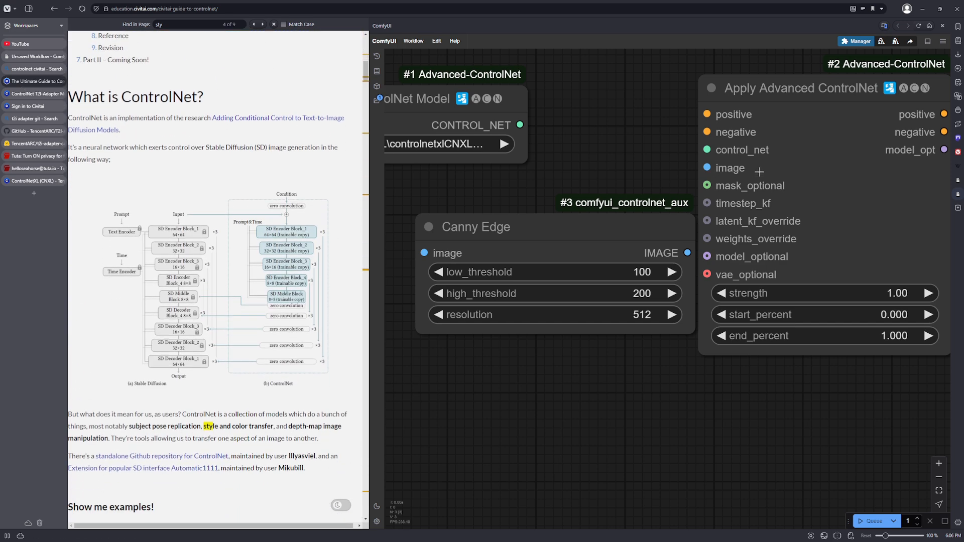
Move the Canny Edge node left beneath the Load Advanced ControlNet Model node, leaving a gap before the Apply Advanced ControlNet node
drag(640, 224, 568, 223)
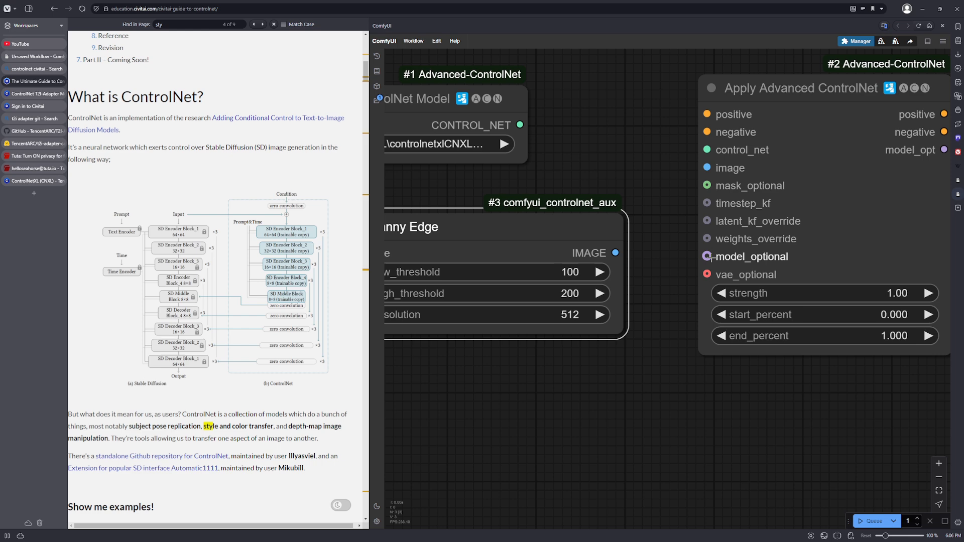
drag(582, 229, 606, 228)
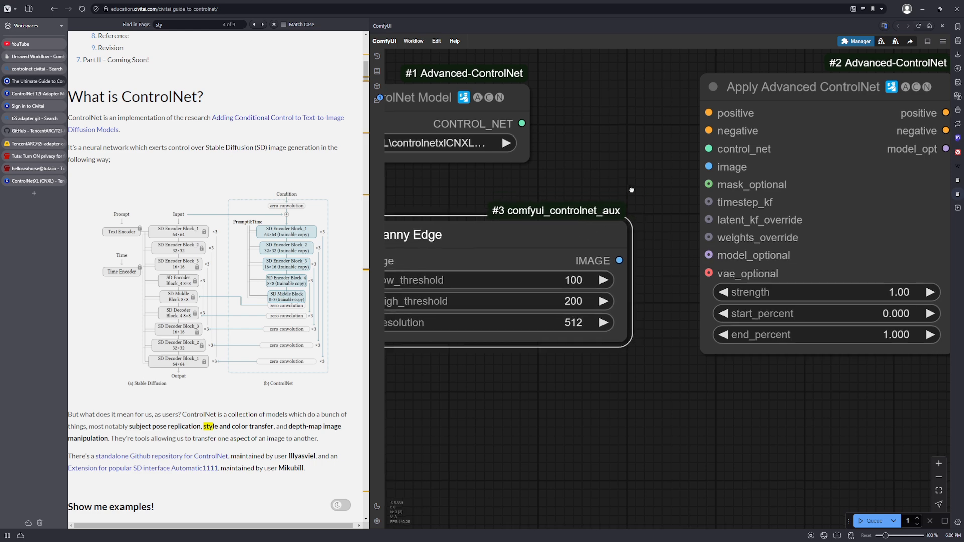
drag(631, 189, 702, 151)
scroll(690, 162, down, 3)
drag(652, 189, 566, 186)
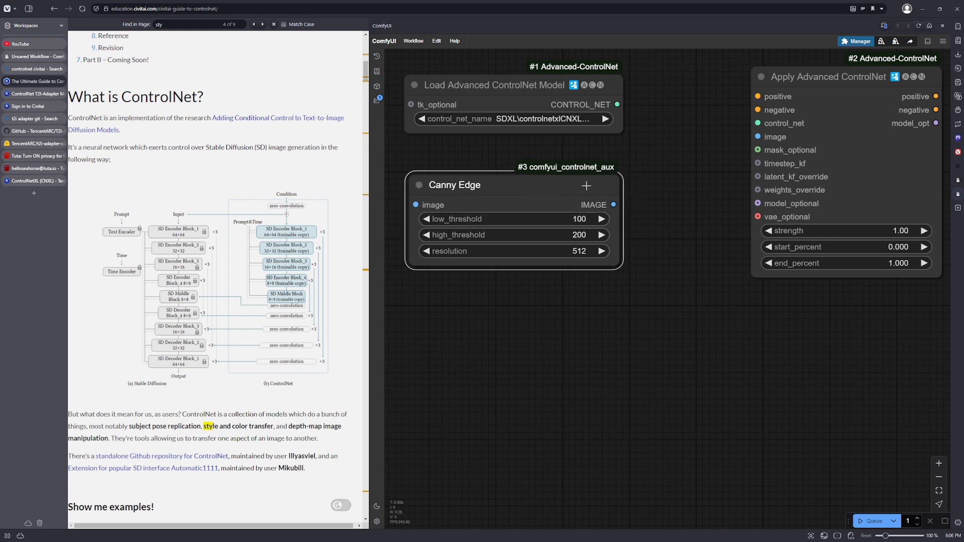
drag(700, 166, 641, 176)
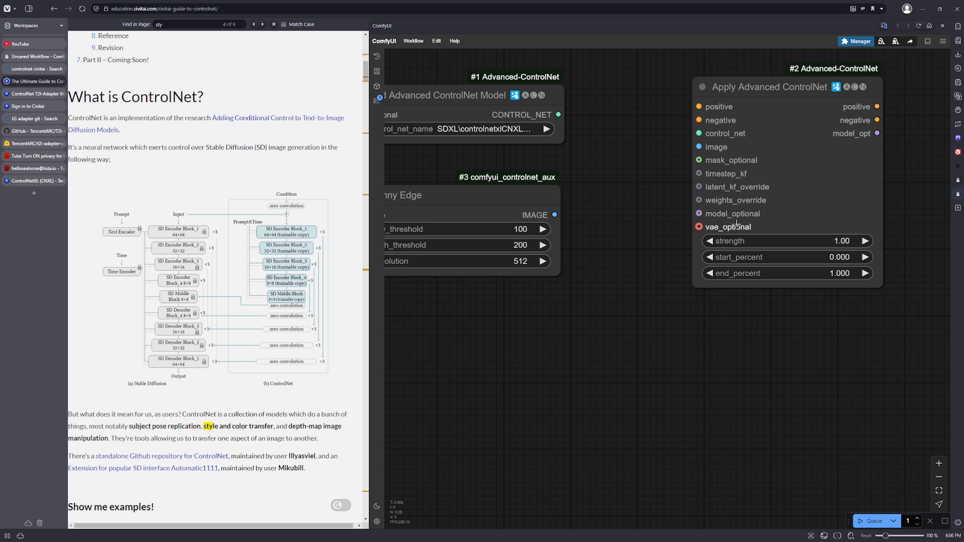
Nudge the Load Advanced ControlNet Model node slightly down, closer to the Canny Edge node
scroll(625, 220, down, 3)
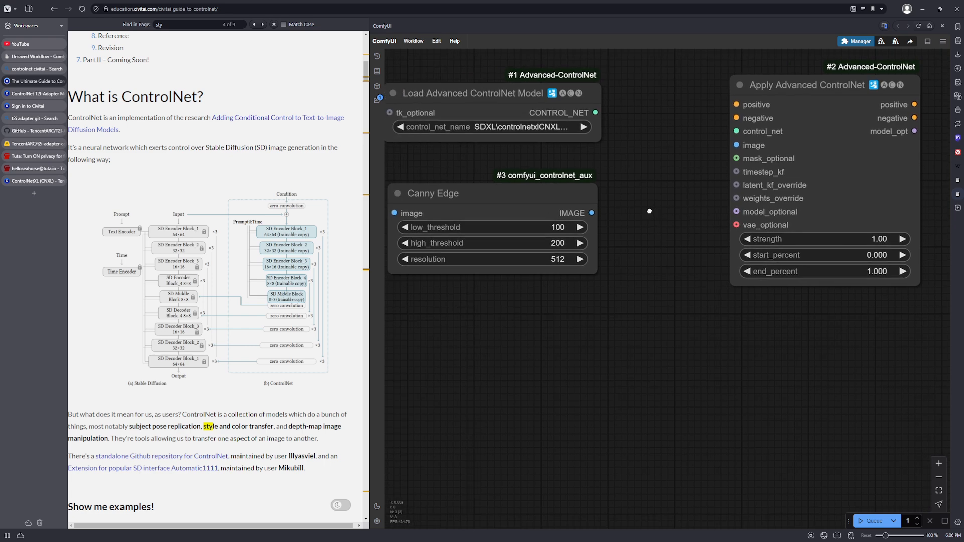
scroll(662, 162, up, 3)
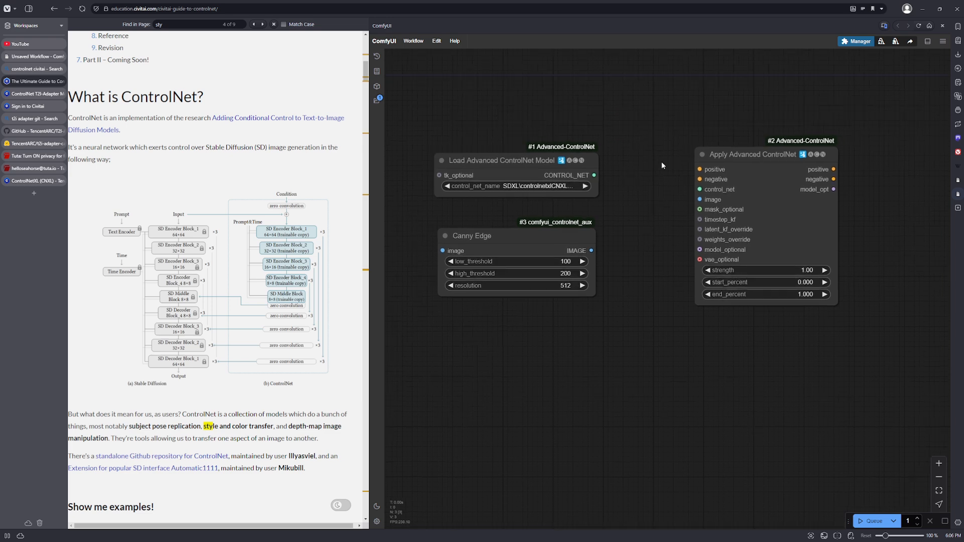
drag(673, 158, 675, 157)
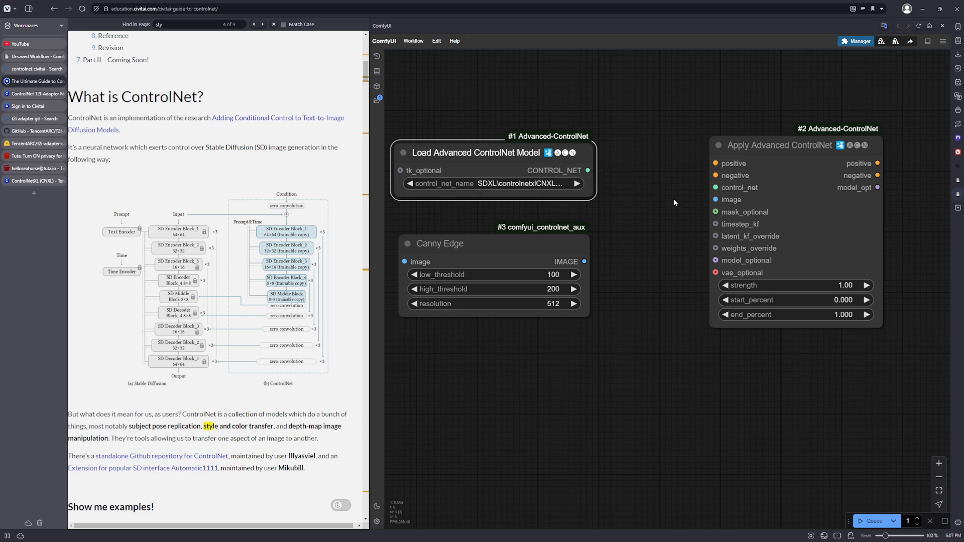
drag(674, 202, 691, 205)
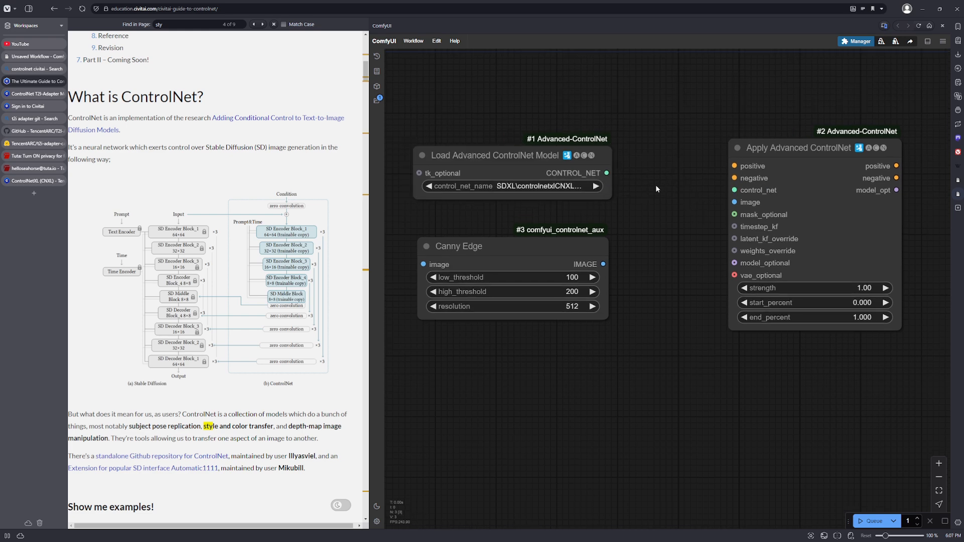
drag(599, 153, 600, 162)
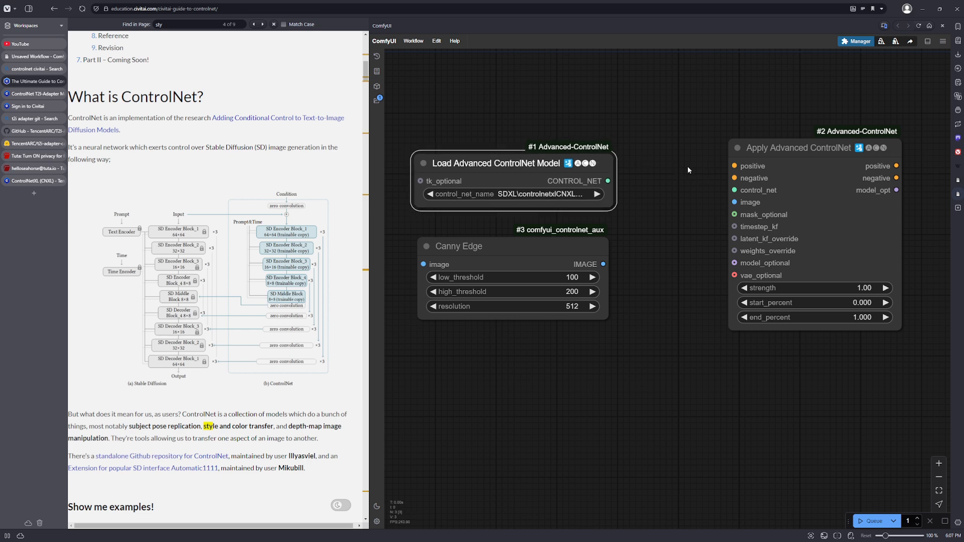
drag(698, 155, 688, 167)
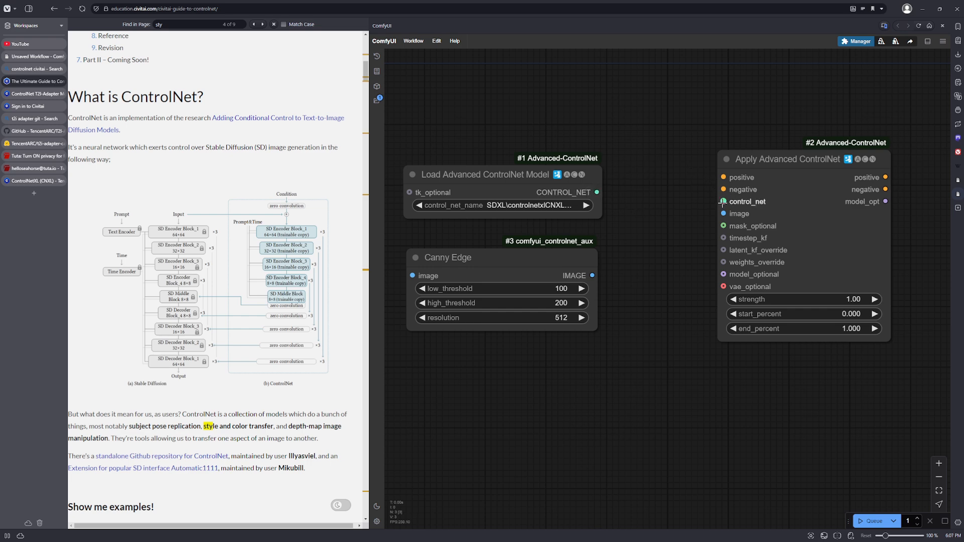
Connect the loader's CONTROL_NET output to Apply Advanced ControlNet's control_net input through a reroute, and shift the Canny Edge node slightly right
drag(596, 192, 724, 201)
click(662, 211)
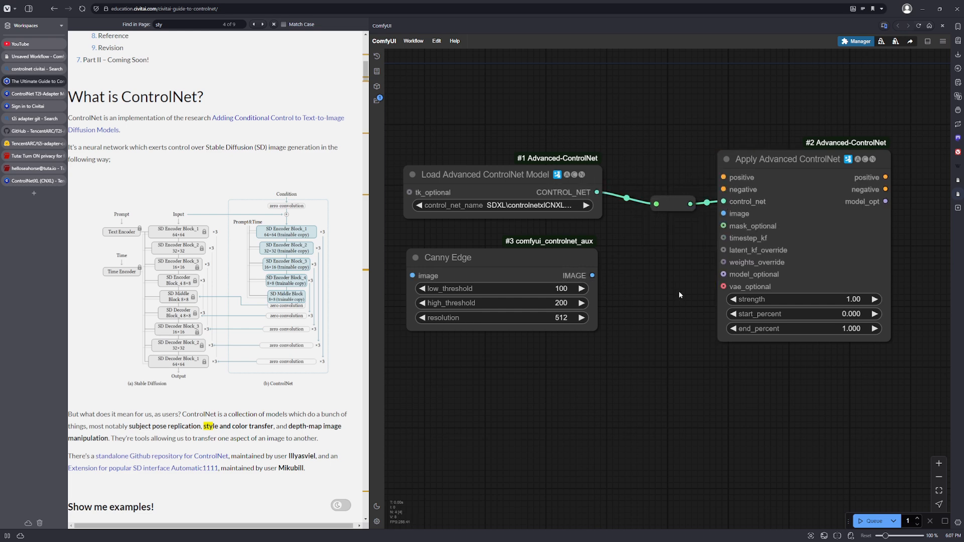
drag(679, 291, 691, 268)
drag(633, 305, 657, 295)
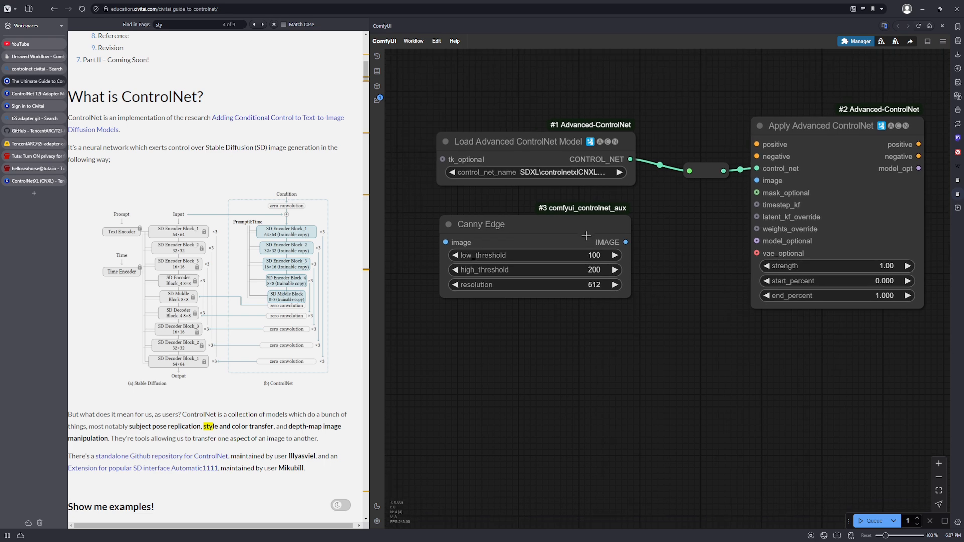
drag(585, 235, 601, 238)
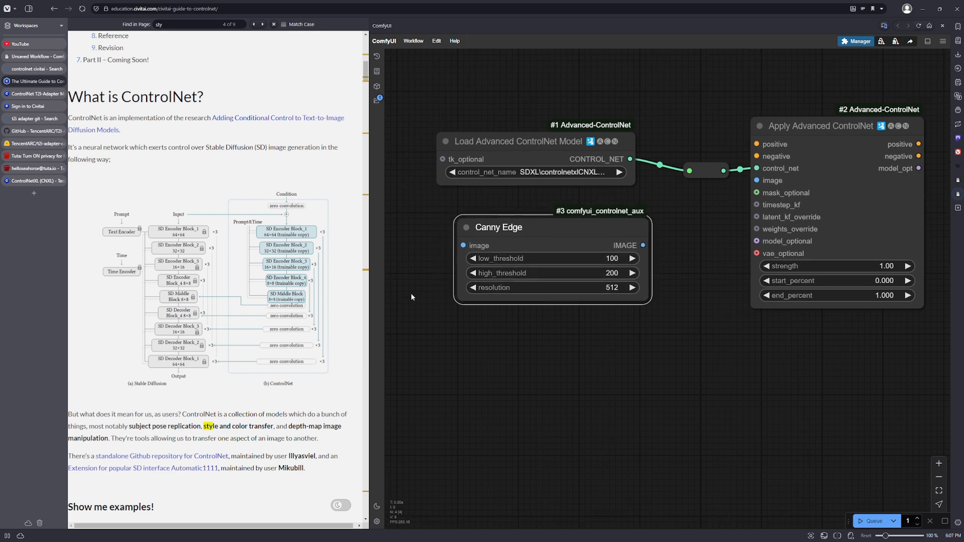
Add a Load Image node below and left of the Canny Edge node and connect its IMAGE output to Canny Edge's image input
drag(410, 293, 482, 230)
scroll(481, 231, down, 2)
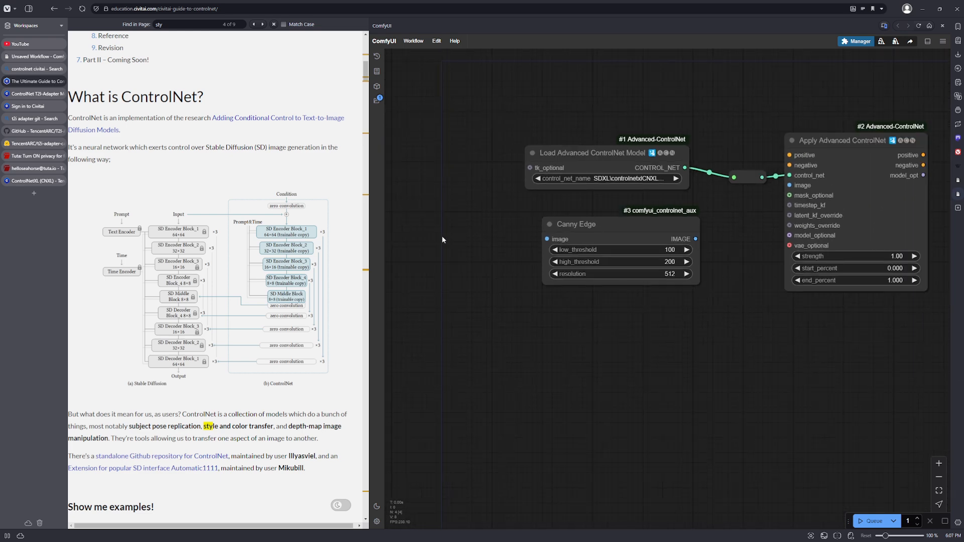
double_click(442, 236)
click(475, 262)
drag(513, 299, 595, 276)
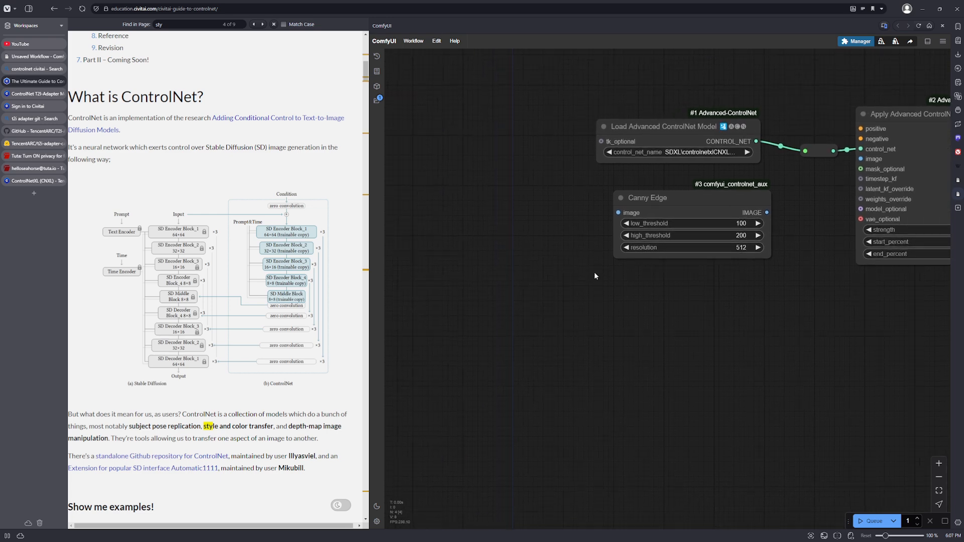
scroll(595, 275, down, 2)
drag(645, 214, 652, 229)
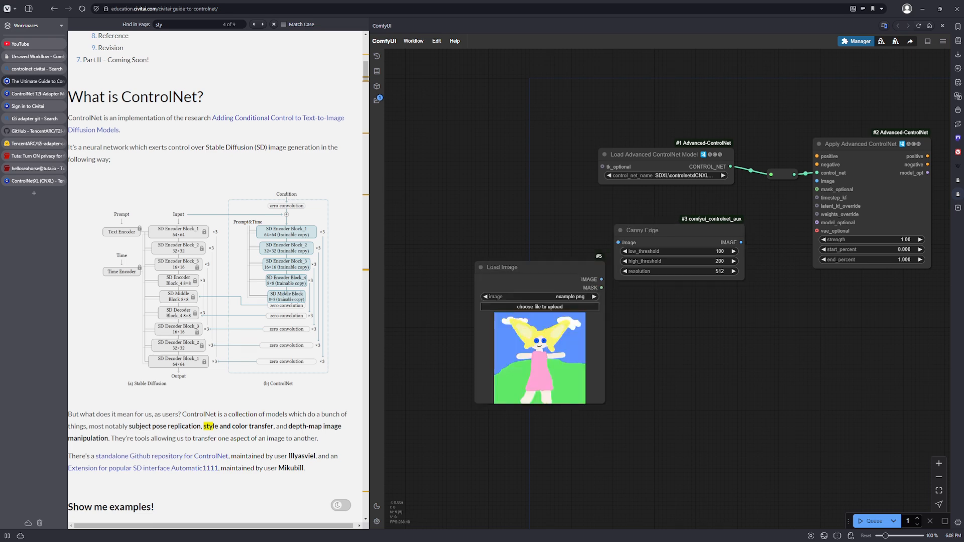
drag(601, 279, 619, 251)
click(572, 310)
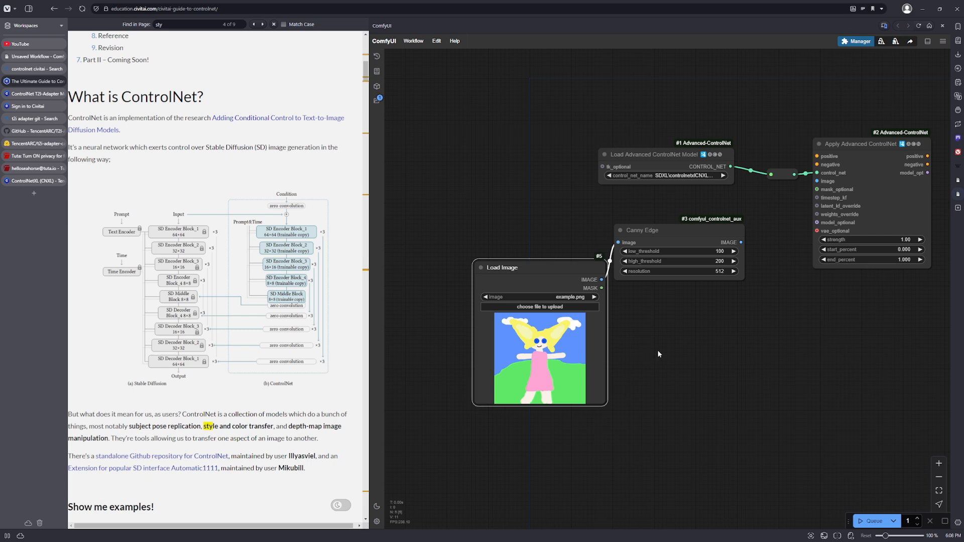
Shift the Load Image node left, away from the Canny Edge node, and set Canny Edge's resolution to 1024
drag(578, 284, 551, 284)
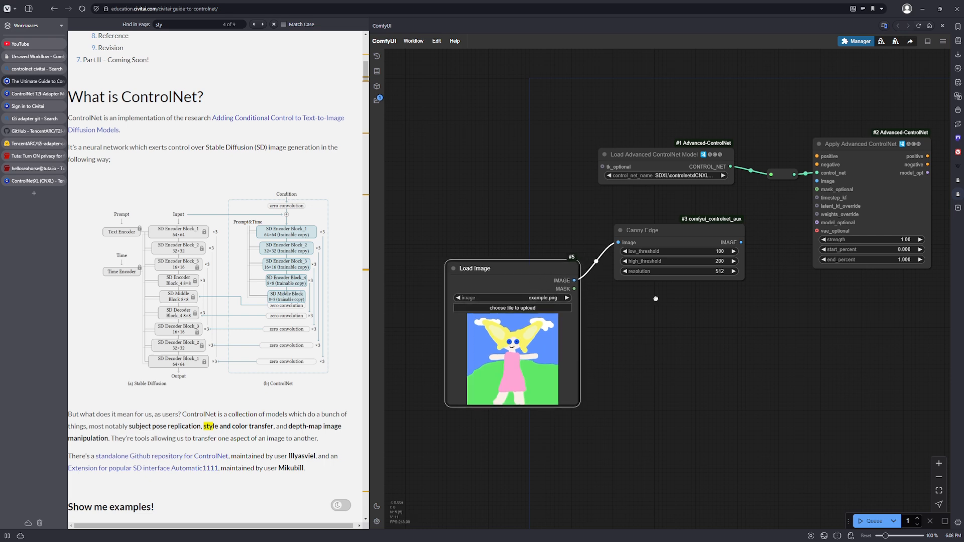
drag(656, 301, 651, 293)
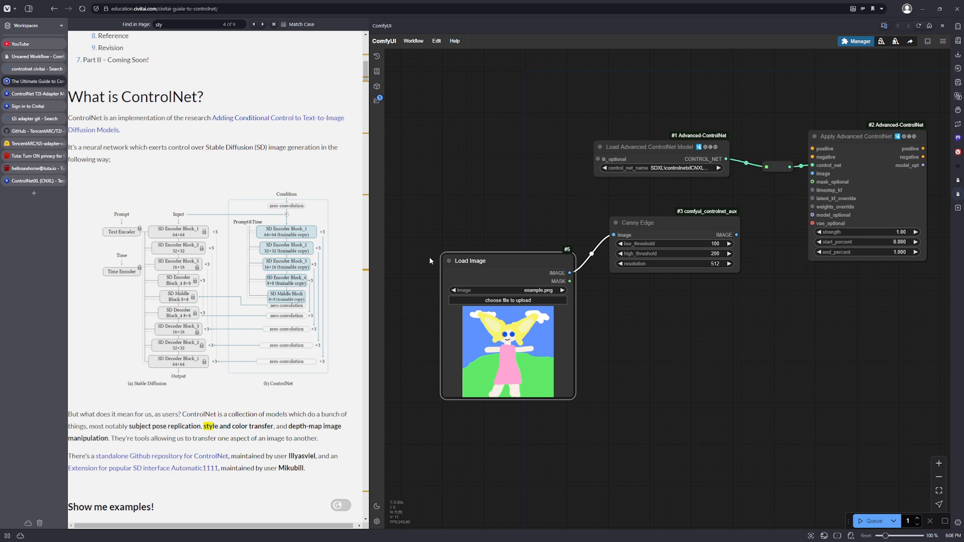
click(718, 264)
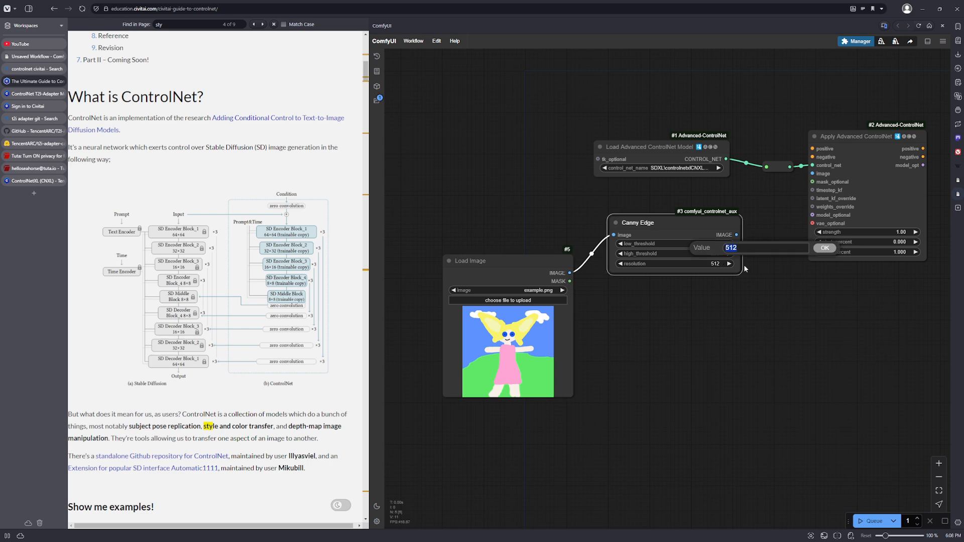
text(1024)
key(Escape)
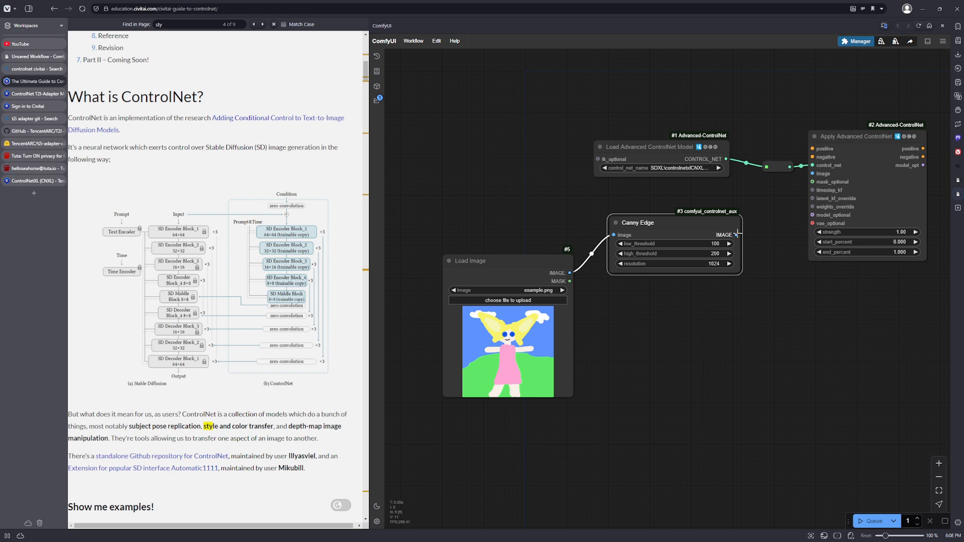
Connect Canny Edge's IMAGE output to Apply Advanced ControlNet's image input and nudge the Load Advanced ControlNet Model node down
drag(754, 230, 748, 252)
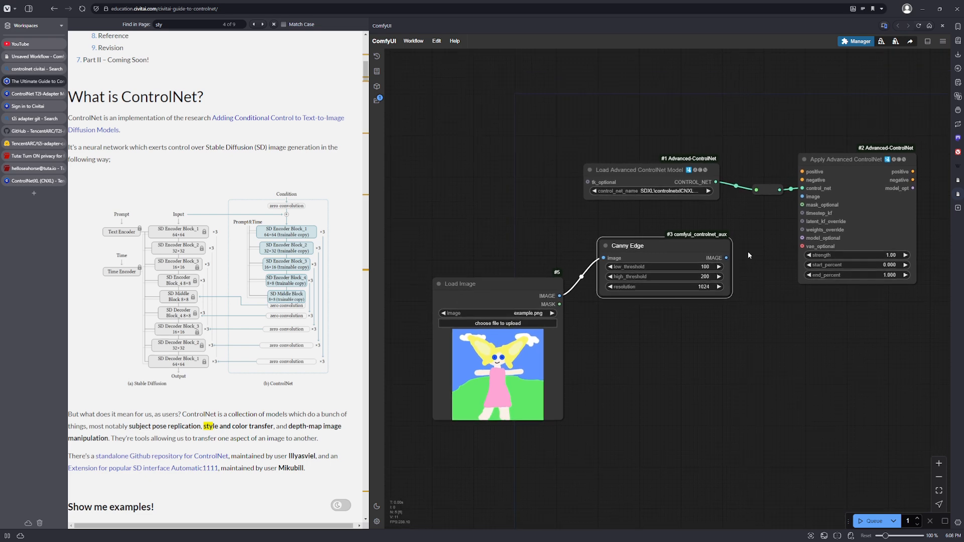
drag(813, 299, 802, 291)
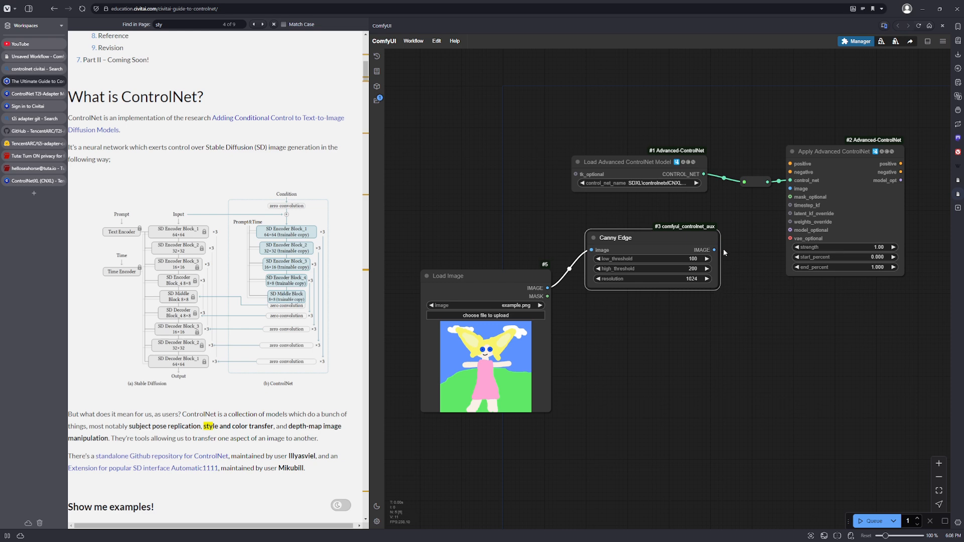
drag(769, 288, 762, 281)
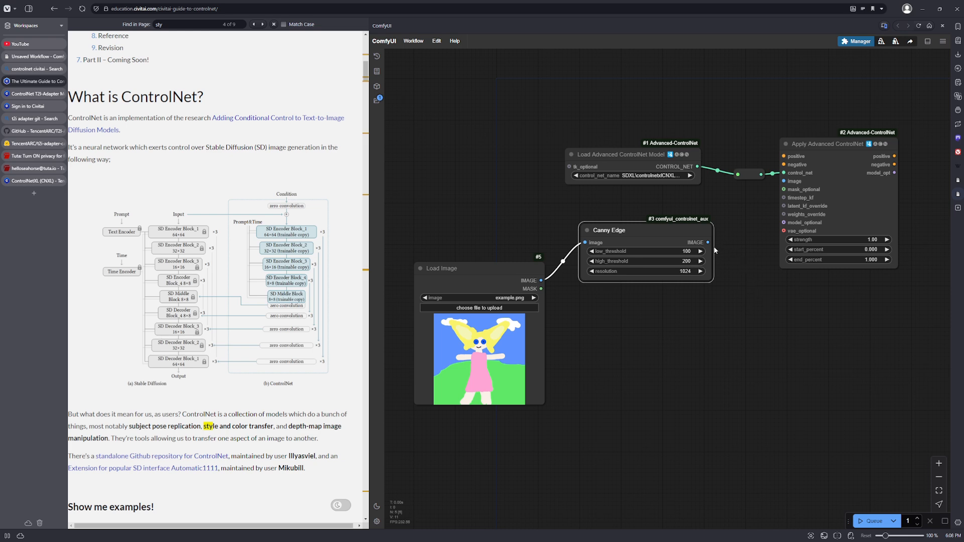
drag(708, 242, 784, 182)
drag(619, 153, 626, 172)
drag(635, 118, 673, 214)
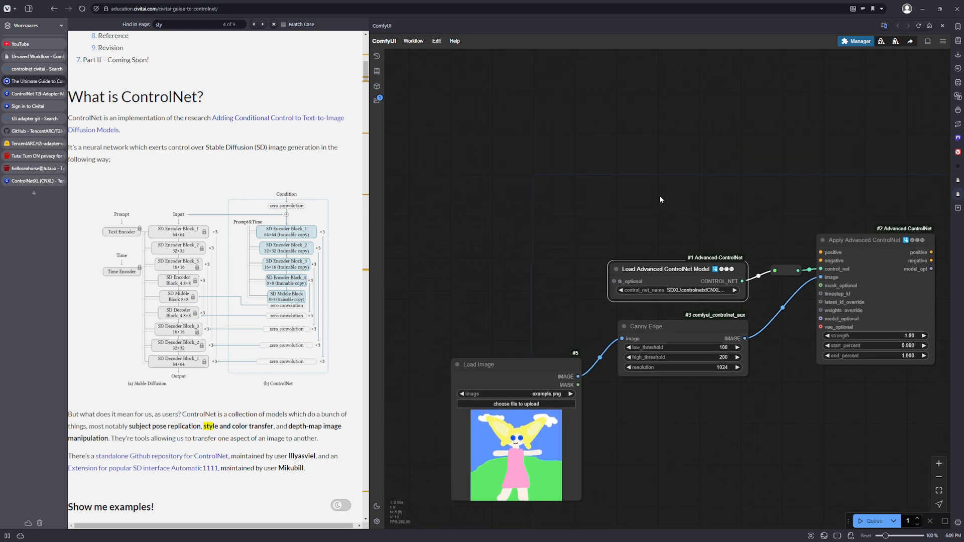
Add a Load Checkpoint node in the empty space above the Load Image node
drag(481, 89, 525, 119)
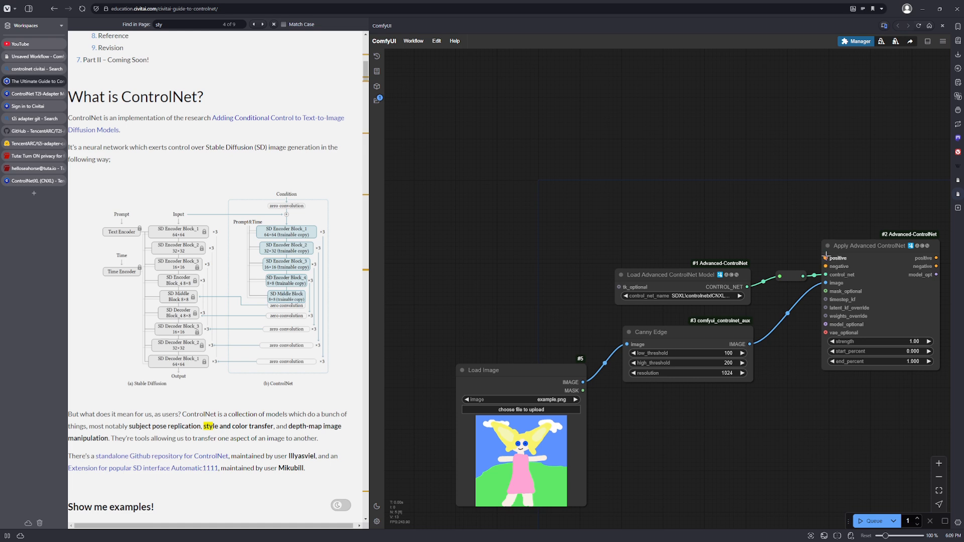
scroll(658, 194, down, 2)
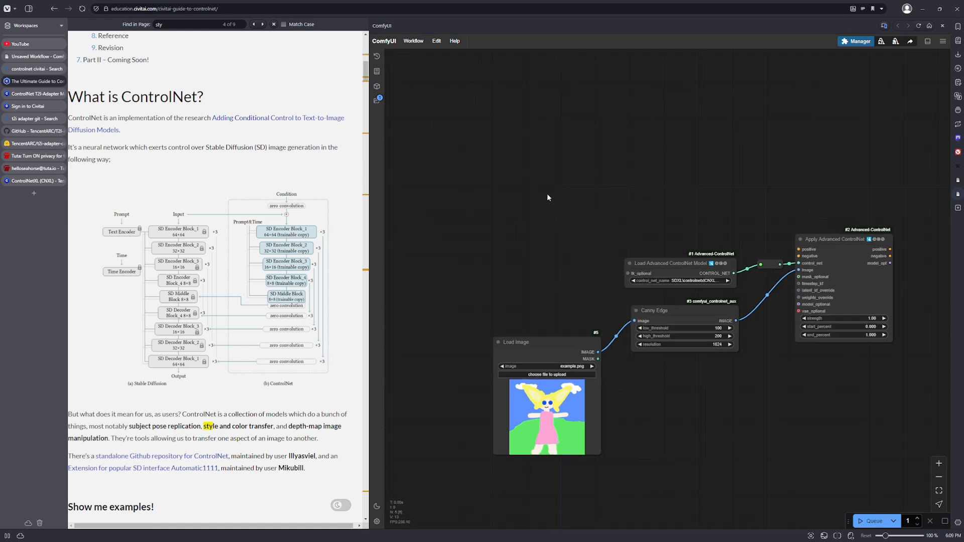
drag(491, 165, 520, 156)
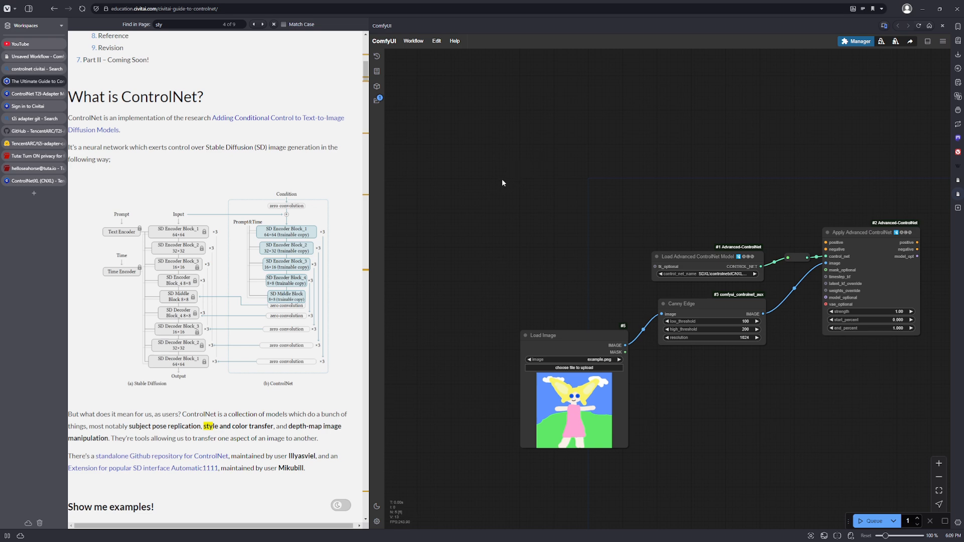
double_click(516, 177)
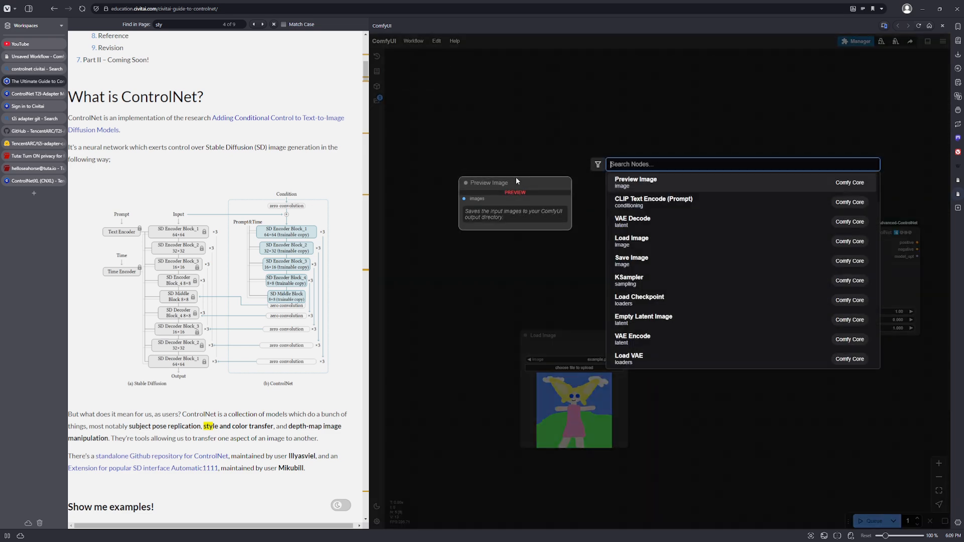
text(load)
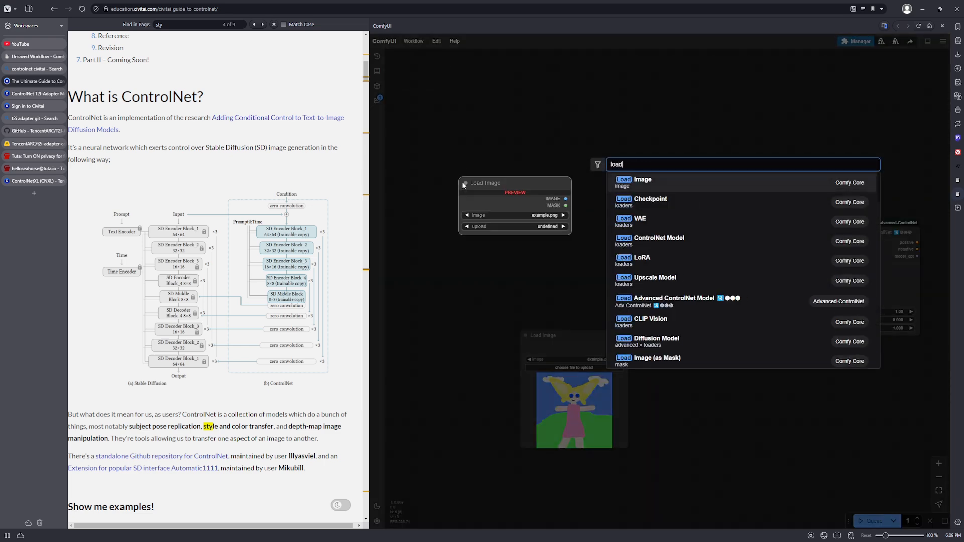
key(Escape)
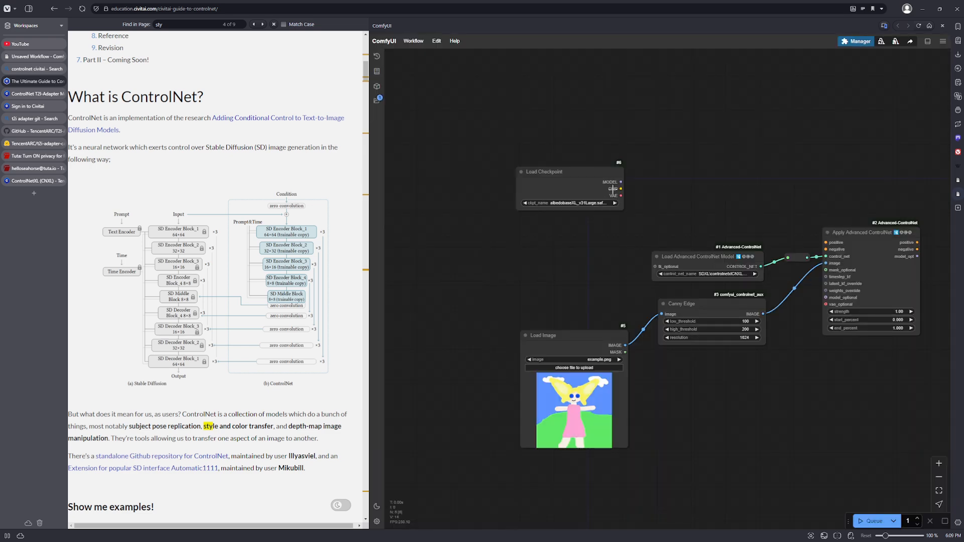
Connect the checkpoint's MODEL and VAE outputs through reroutes to Apply Advanced ControlNet's model_optional and vae_optional inputs
drag(619, 180, 811, 289)
click(783, 247)
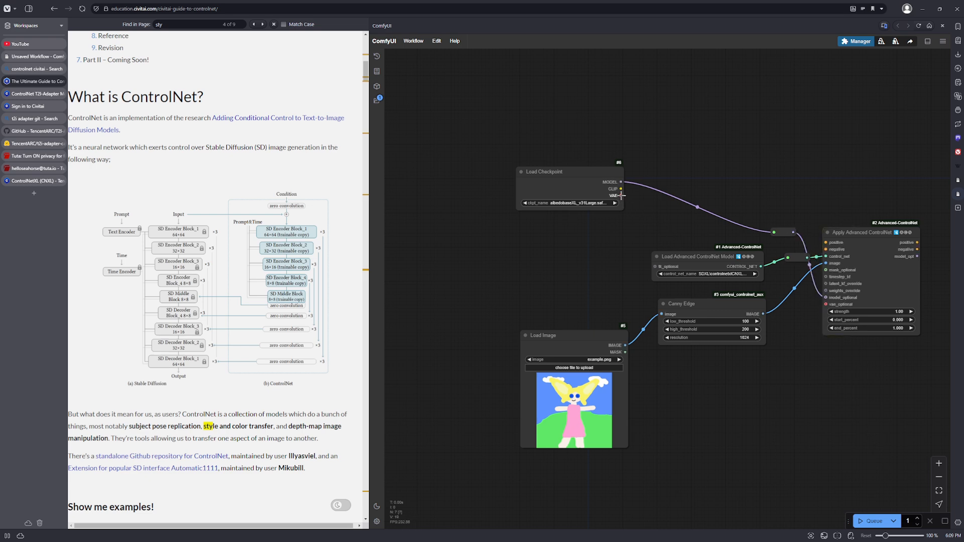
drag(621, 196, 826, 304)
click(777, 225)
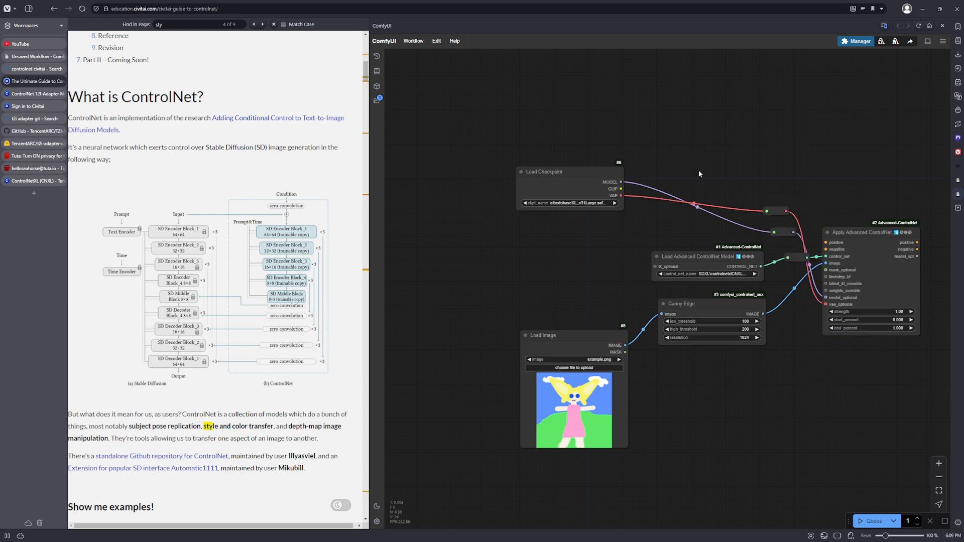
Add a CLIPTextEncodeSDXL node and place it above the Apply Advanced ControlNet node
drag(706, 137, 668, 206)
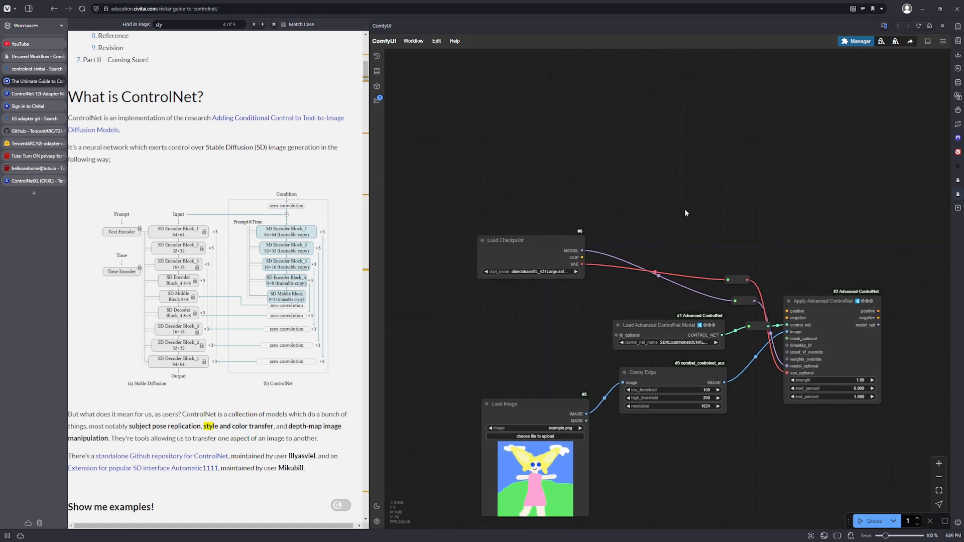
double_click(686, 215)
text(sdx)
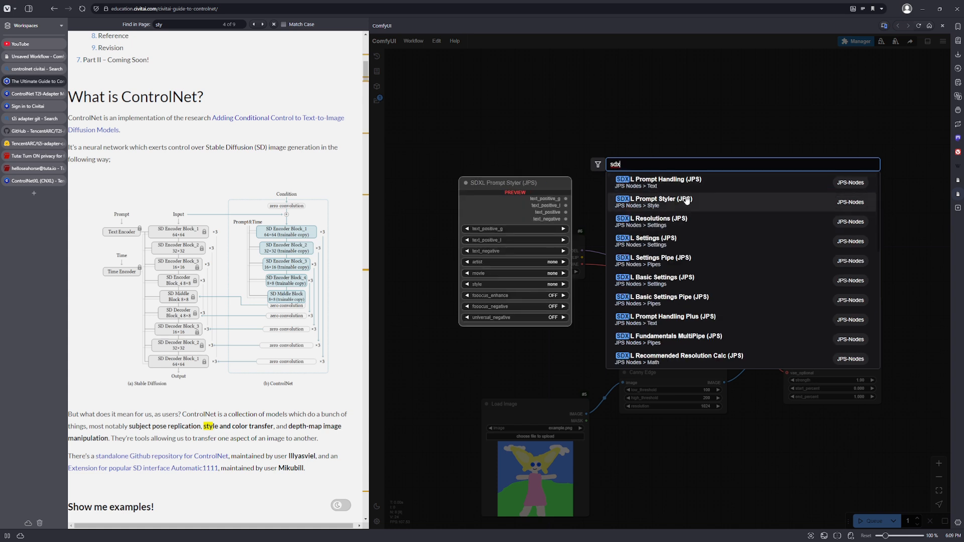
text(l)
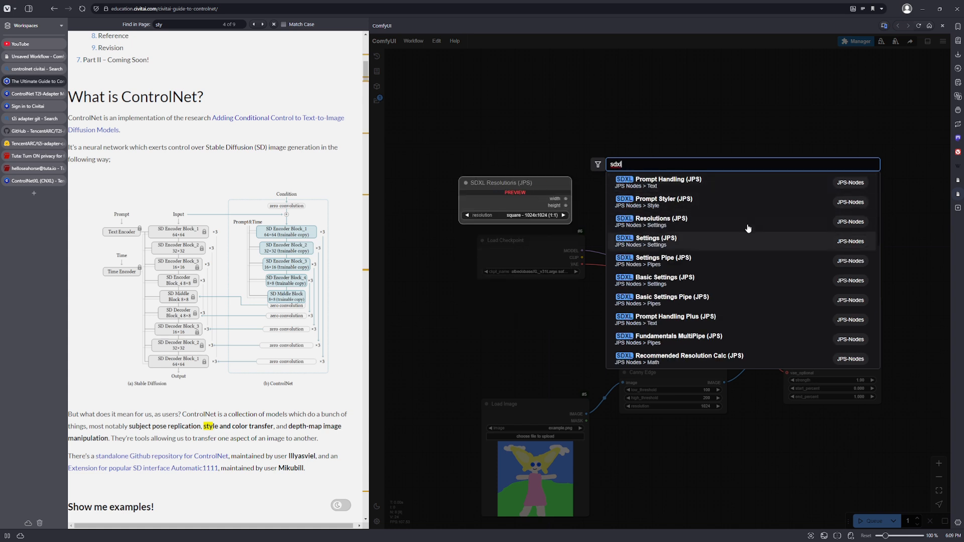
scroll(762, 251, down, 2)
scroll(762, 251, down, 2)
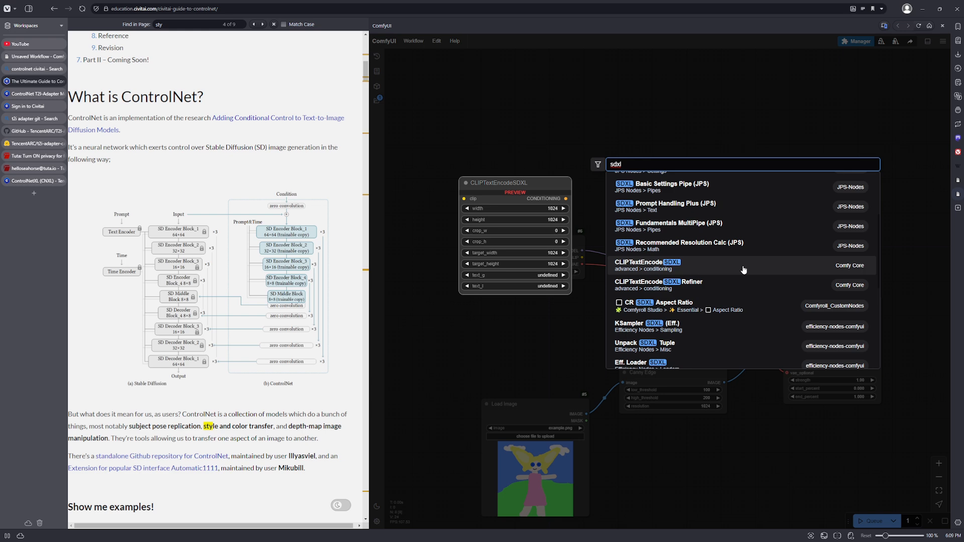
click(744, 269)
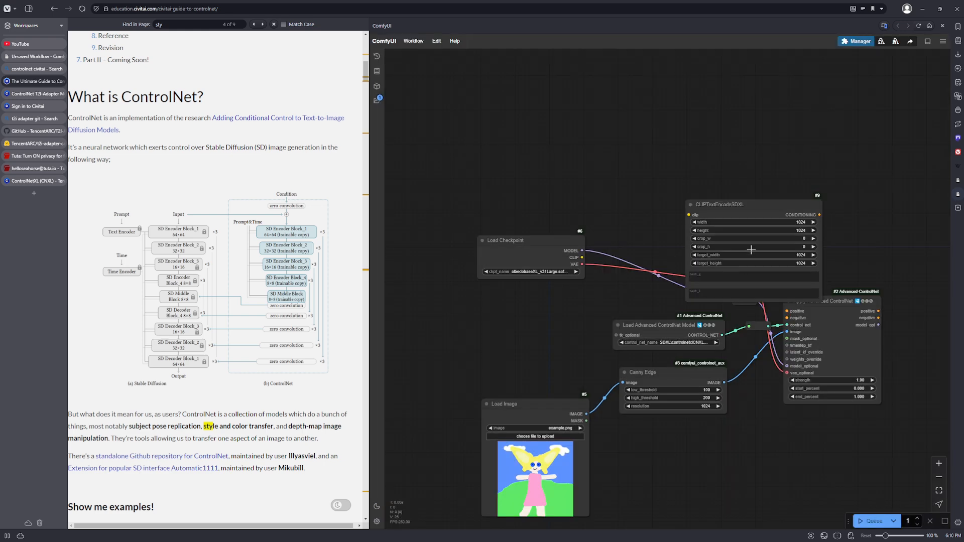
drag(760, 196, 770, 163)
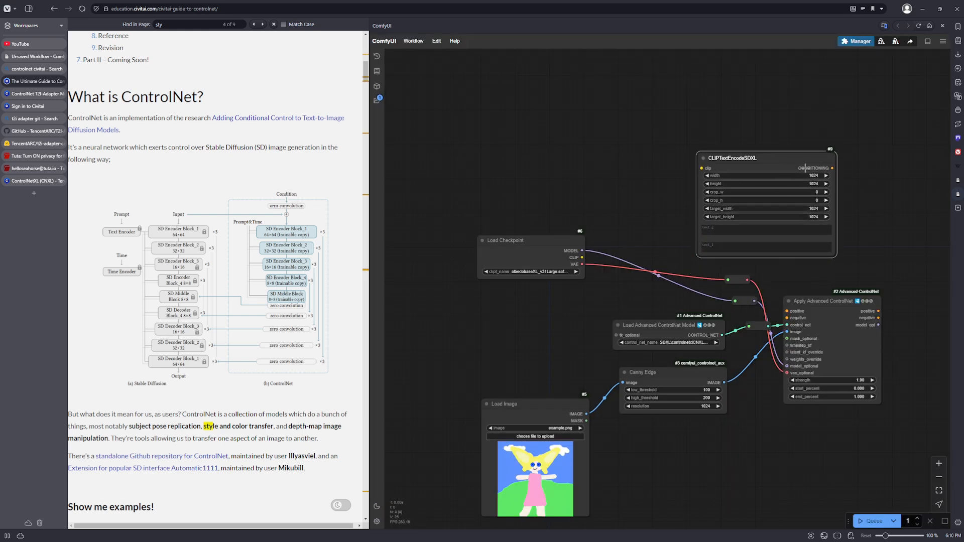
Wire the checkpoint's CLIP into the text encoder and its CONDITIONING into Apply Advanced ControlNet's positive input, then move the encoder higher
drag(583, 256, 706, 171)
drag(832, 168, 845, 218)
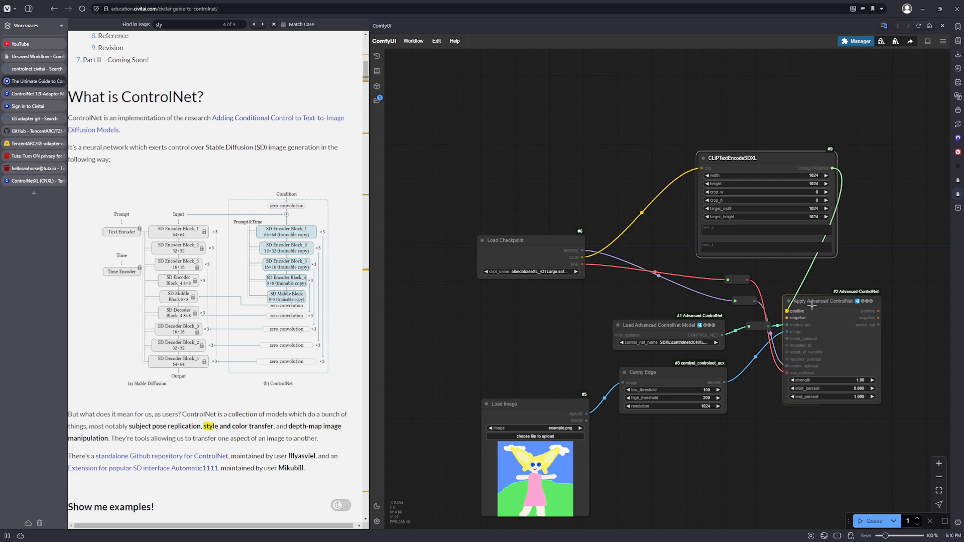
drag(764, 161, 717, 76)
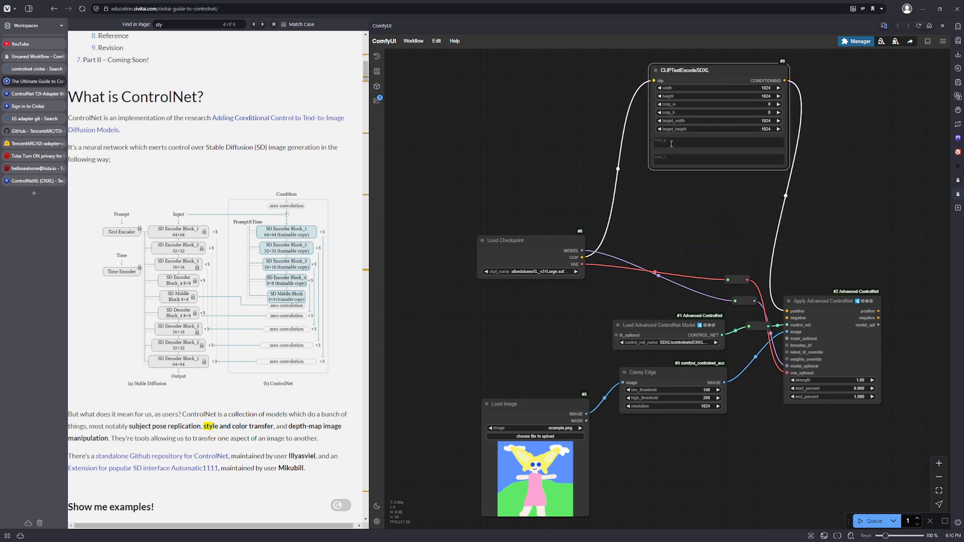
click(686, 143)
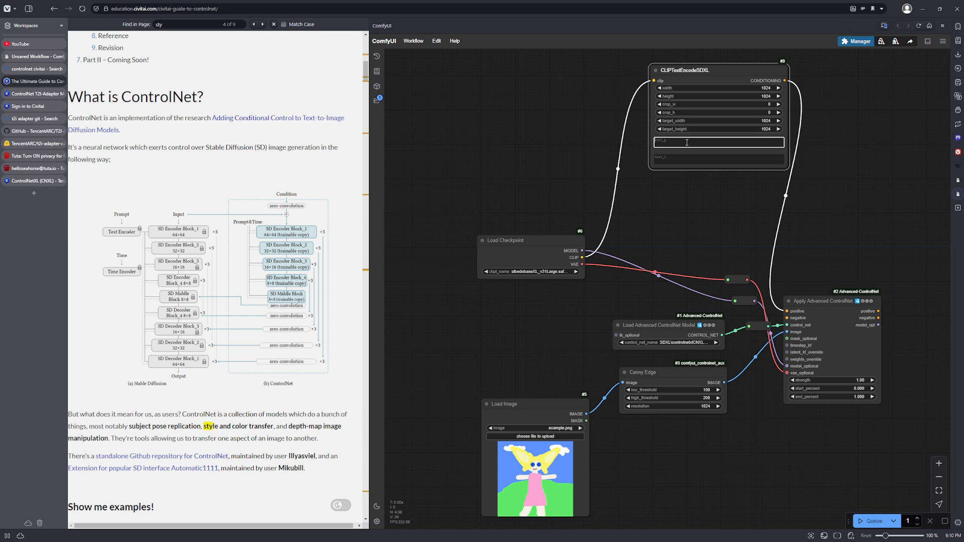
click(689, 156)
click(690, 141)
click(691, 157)
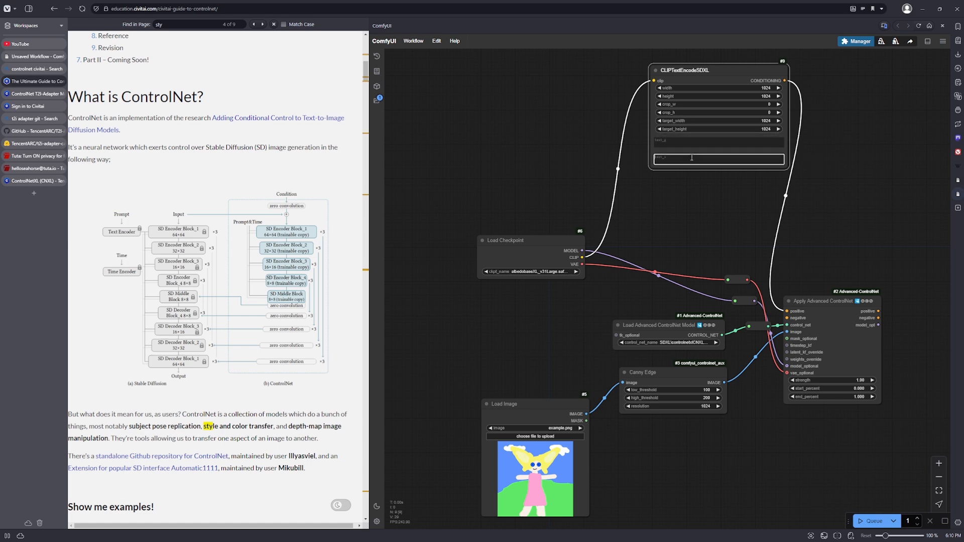
click(693, 143)
click(699, 160)
Duplicate the CLIPTextEncodeSDXL node below the original, connecting the checkpoint's CLIP to it and its CONDITIONING to Apply Advanced ControlNet's negative input
click(689, 81)
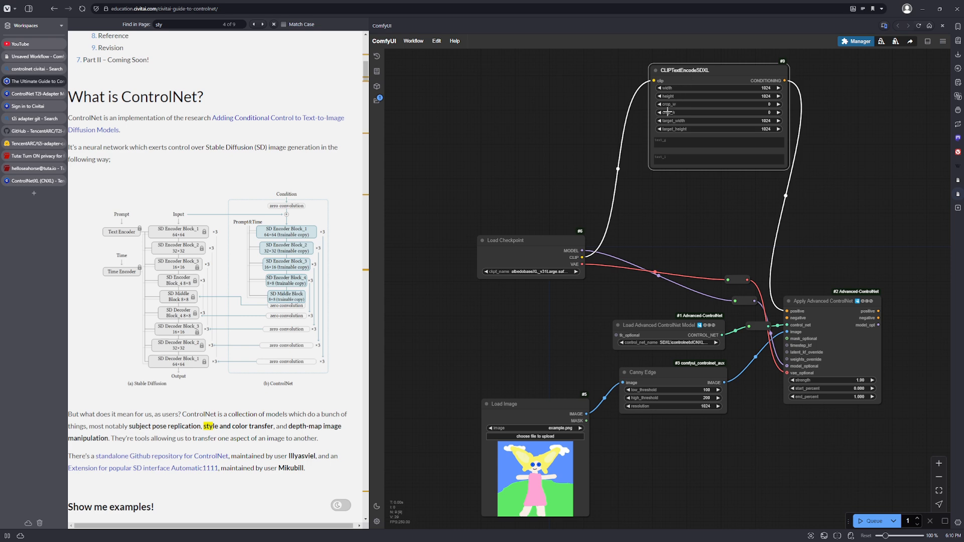
key(ctrl+v)
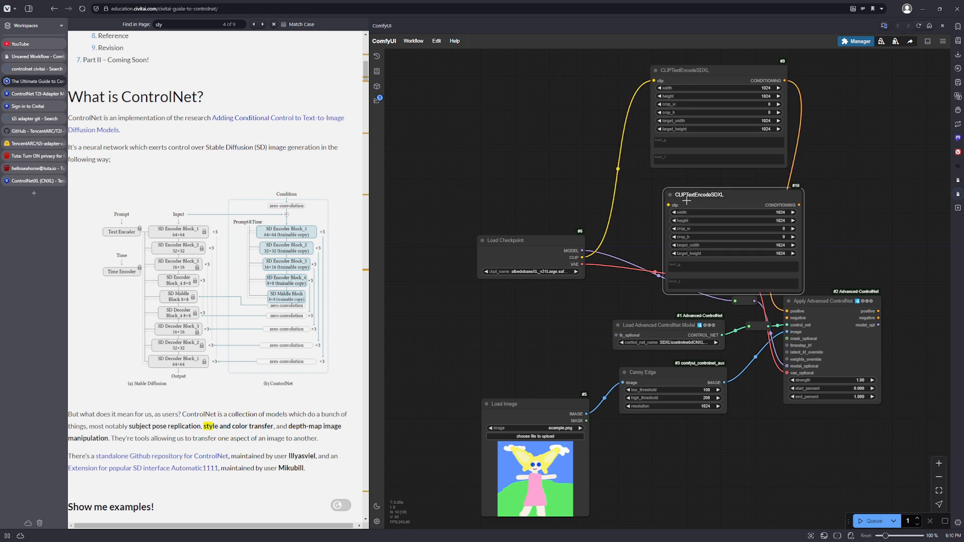
drag(582, 257, 651, 196)
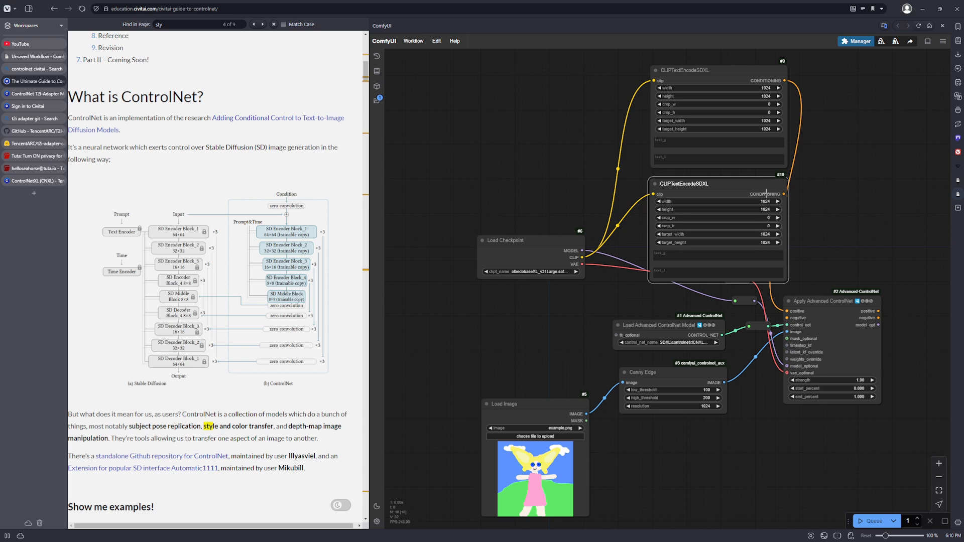
drag(766, 194, 817, 292)
drag(713, 200, 729, 212)
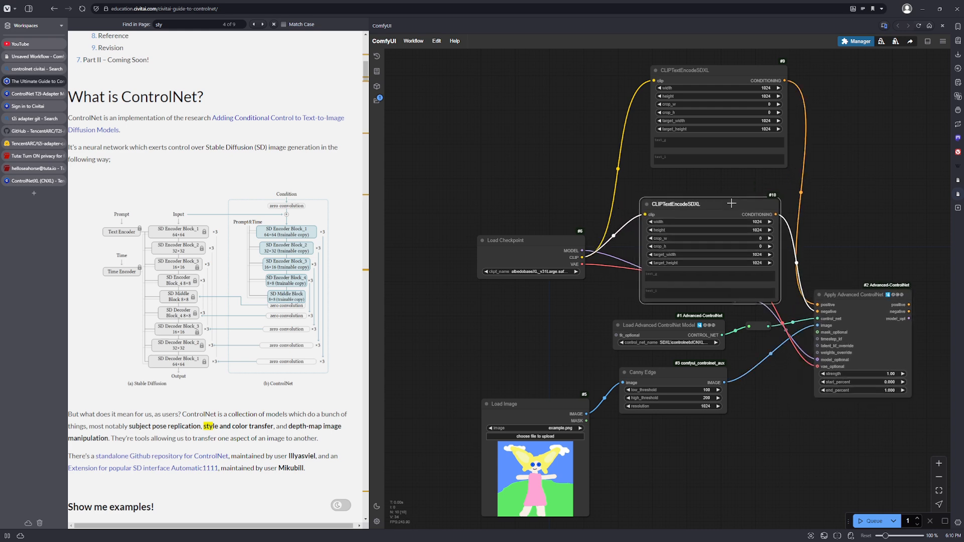
Examine the Apply Advanced ControlNet node's connected inputs and its positive, negative and model_opt outputs
drag(842, 282, 778, 310)
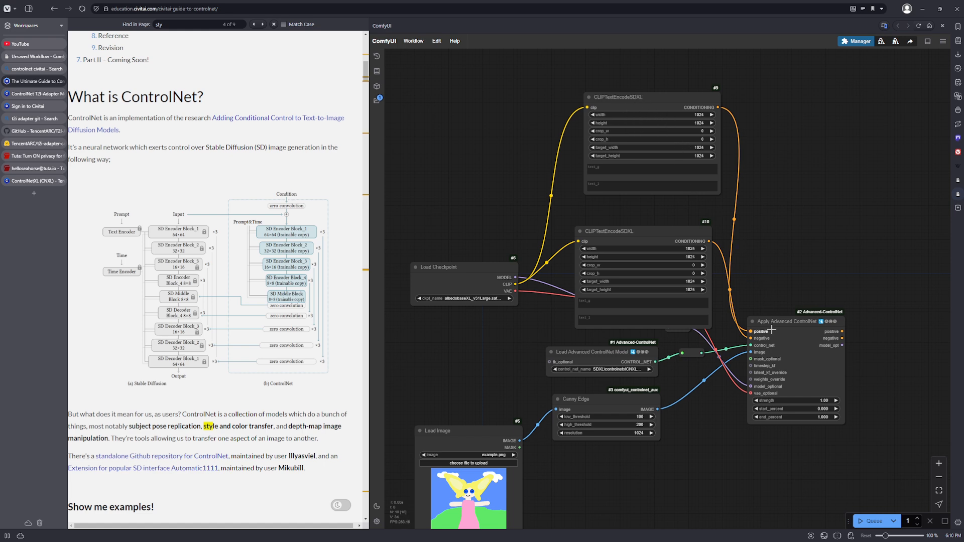
drag(779, 323, 776, 301)
scroll(776, 301, up, 2)
drag(818, 256, 808, 210)
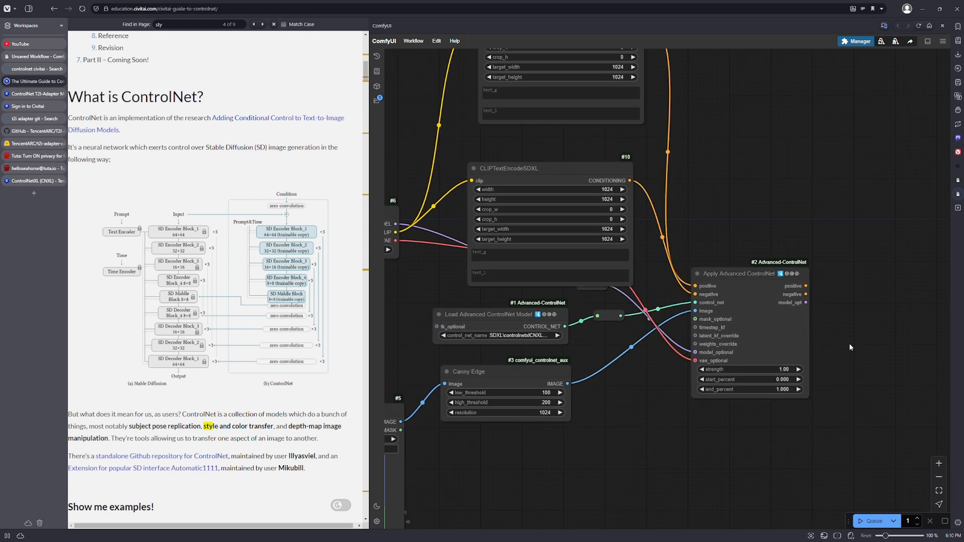
scroll(850, 346, up, 5)
drag(794, 292, 861, 275)
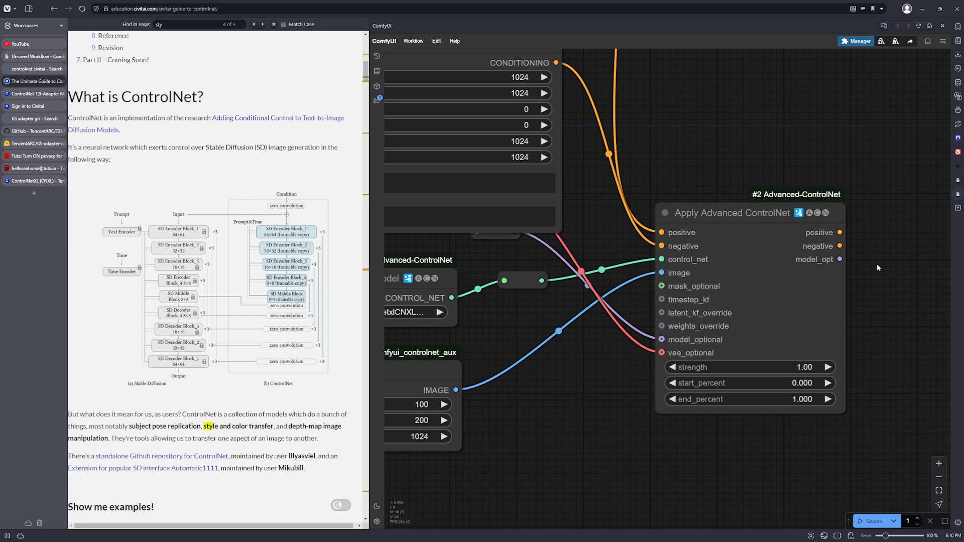
scroll(873, 264, down, 9)
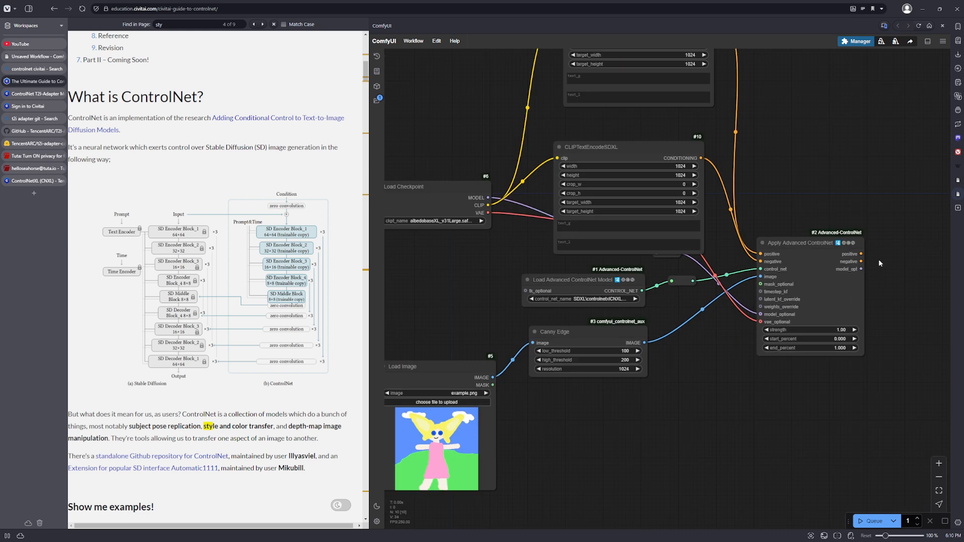
drag(893, 267, 834, 246)
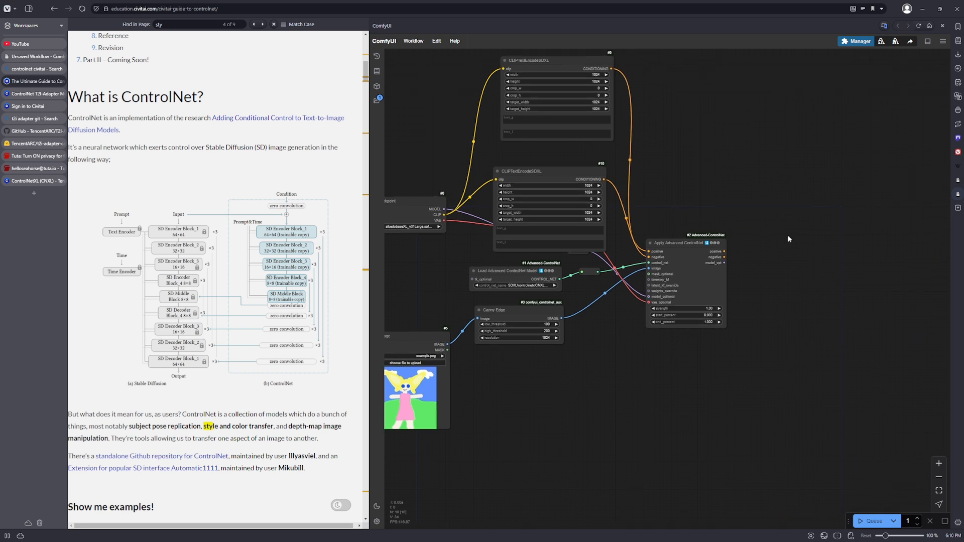
Examine the Load Image node, its example.png source image and its option for uploading another file
scroll(791, 224, down, 2)
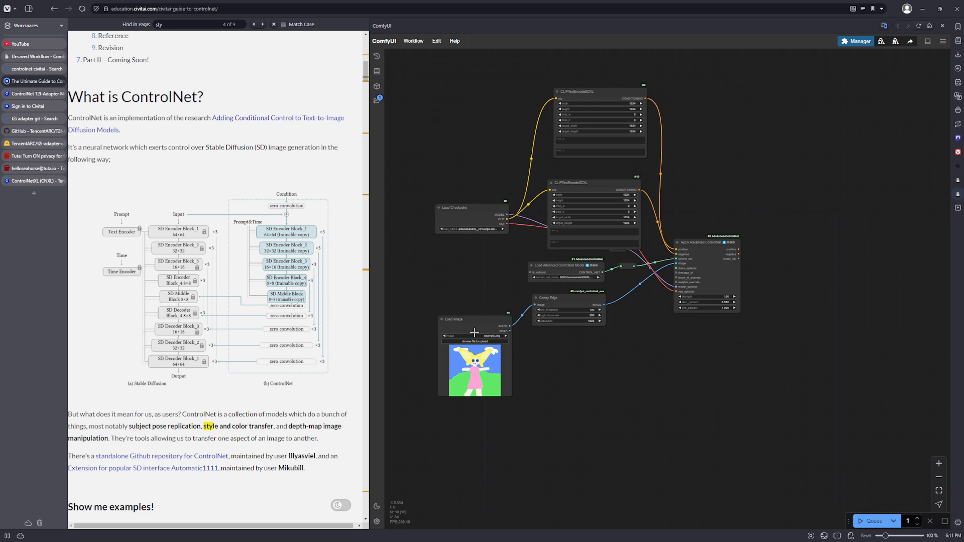
scroll(477, 339, up, 6)
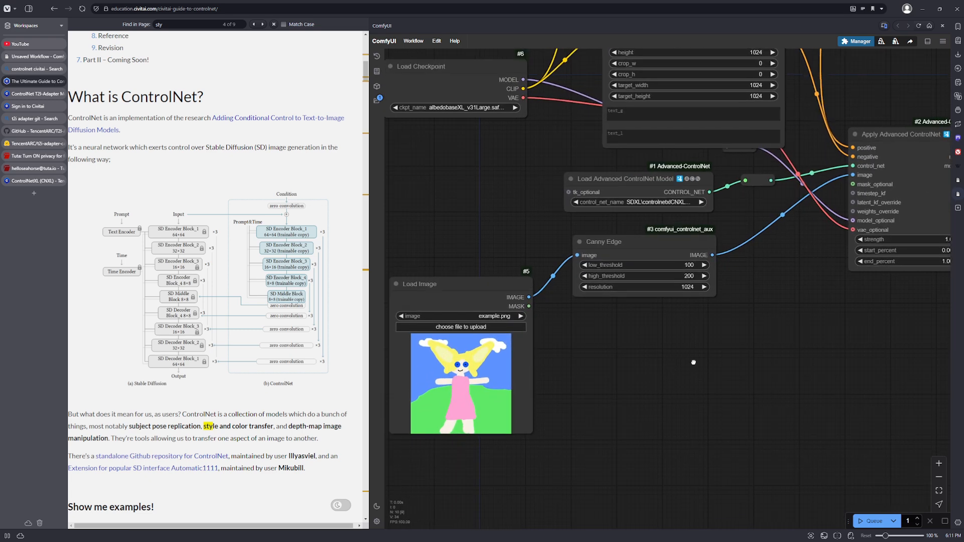
scroll(736, 346, up, 5)
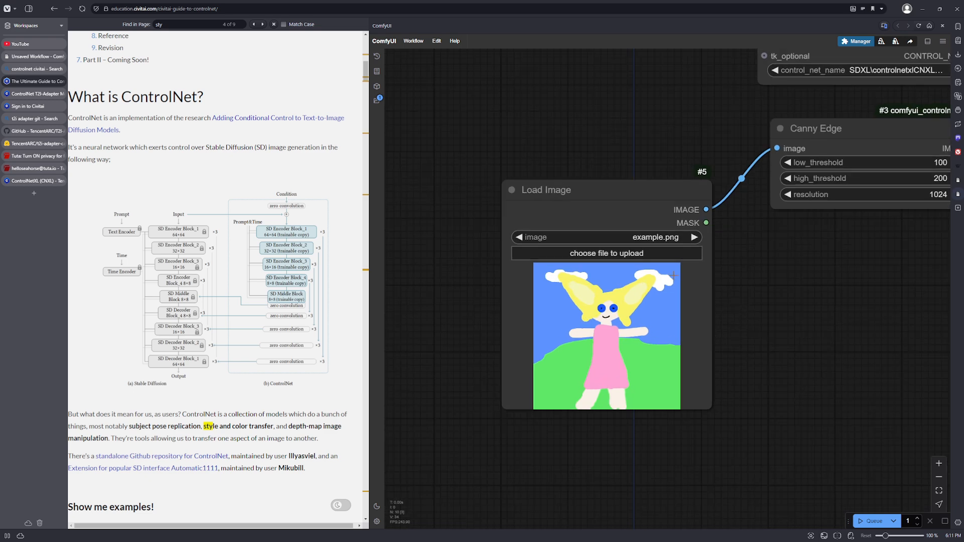
click(654, 237)
click(655, 239)
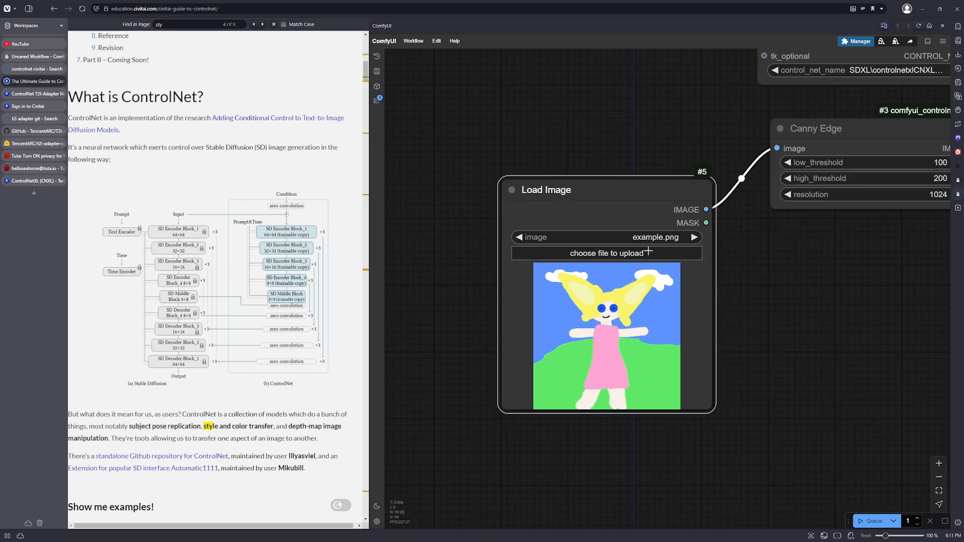
scroll(886, 310, down, 5)
scroll(899, 304, down, 1)
drag(865, 302, 748, 318)
click(639, 299)
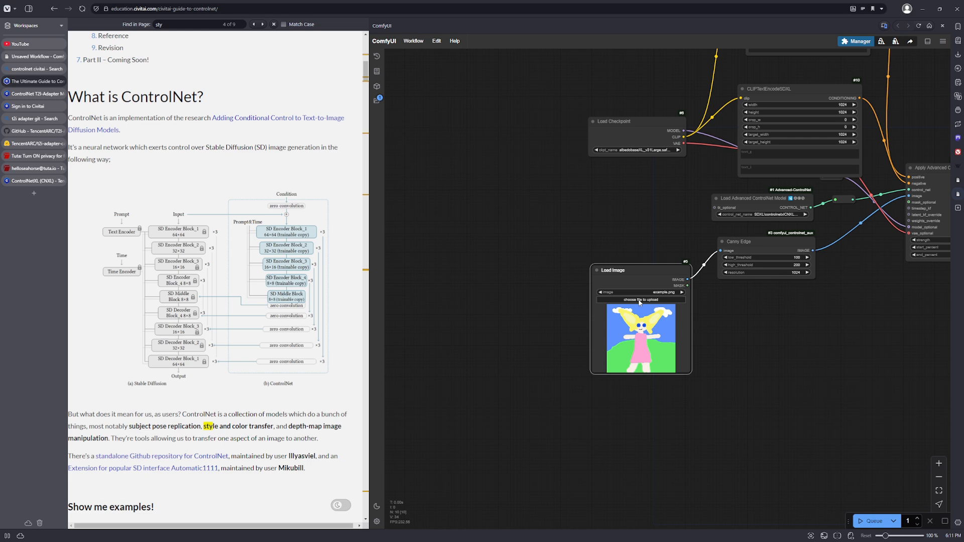
Move the lower CLIPTextEncodeSDXL node up to sit just below the first one, uncovering the reroute nodes beneath it
drag(910, 313, 747, 277)
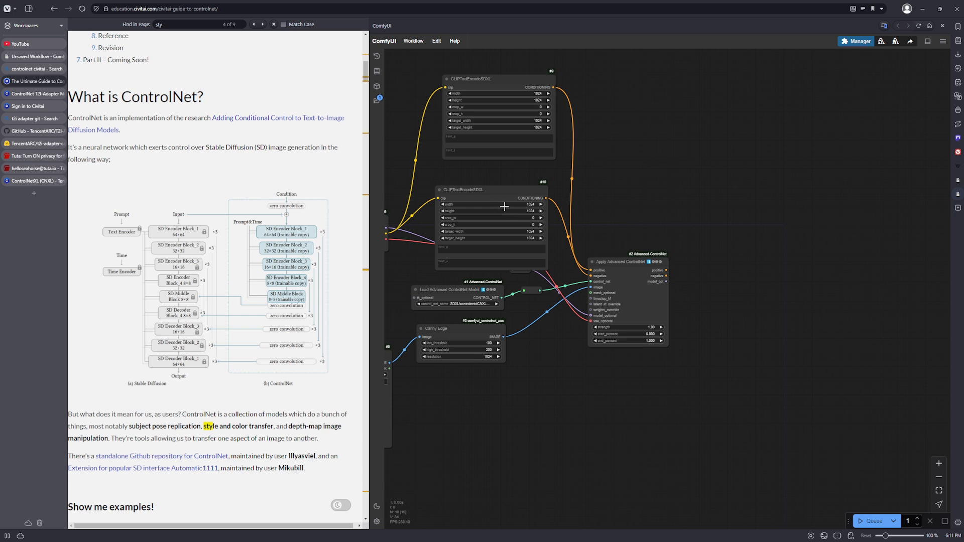
drag(497, 194, 501, 176)
drag(766, 221, 713, 231)
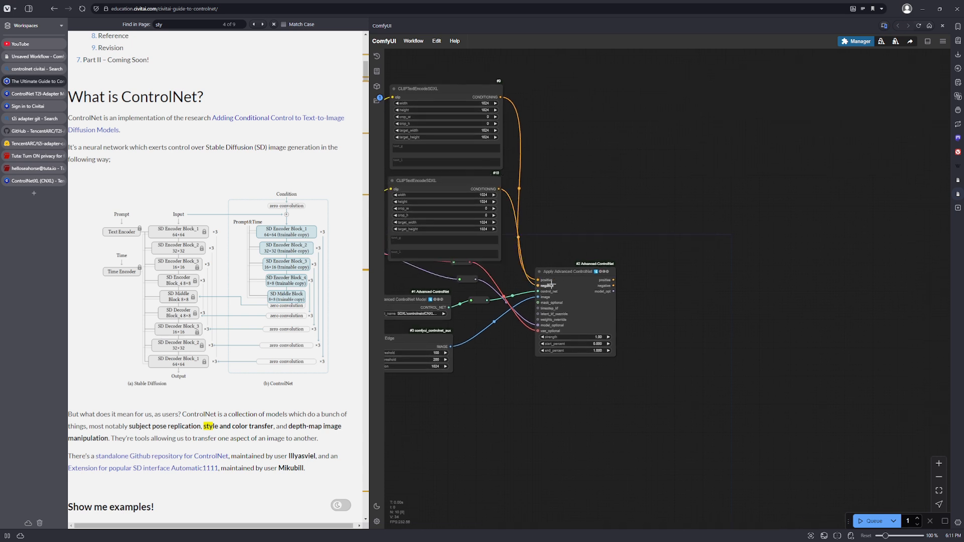
Examine the Canny Edge node's low_threshold, high_threshold and resolution settings and how it feeds Apply Advanced ControlNet
drag(500, 345, 599, 332)
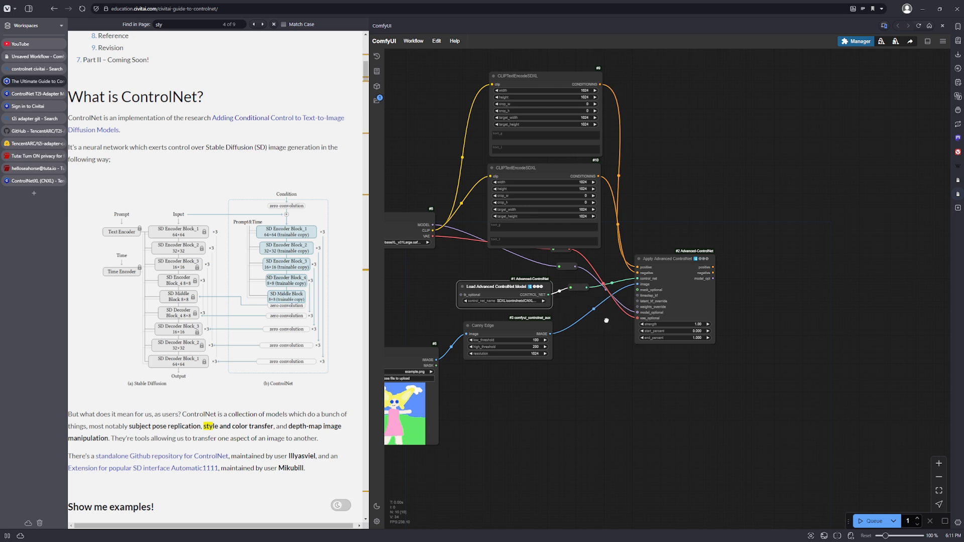
drag(606, 320, 602, 321)
mouse_move(751, 290)
mouse_down()
mouse_move(739, 313)
mouse_move(737, 292)
mouse_up()
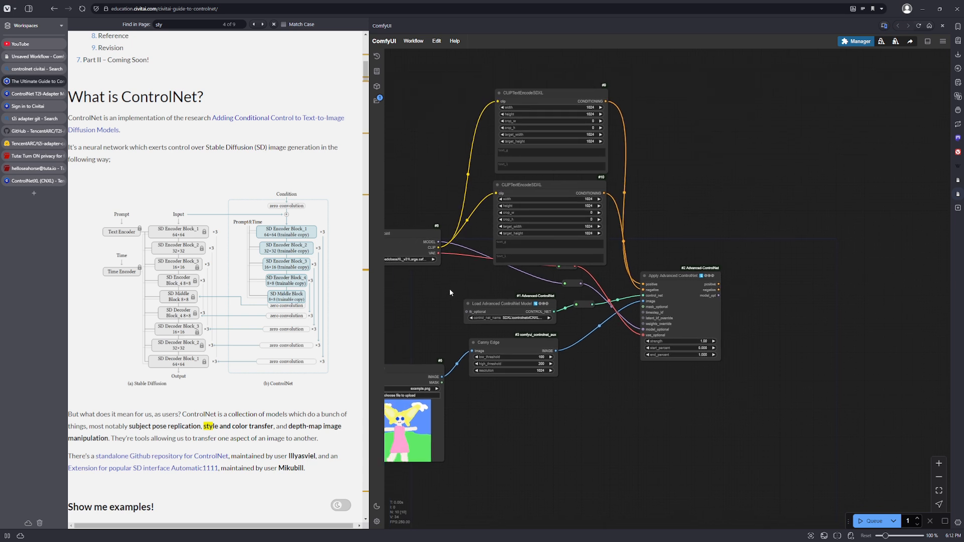
drag(450, 288, 514, 270)
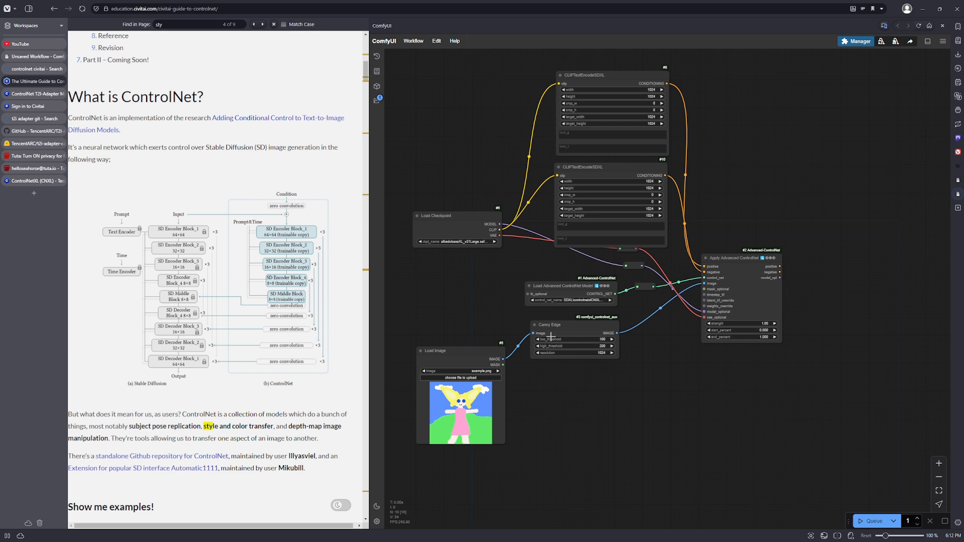
scroll(551, 337, up, 10)
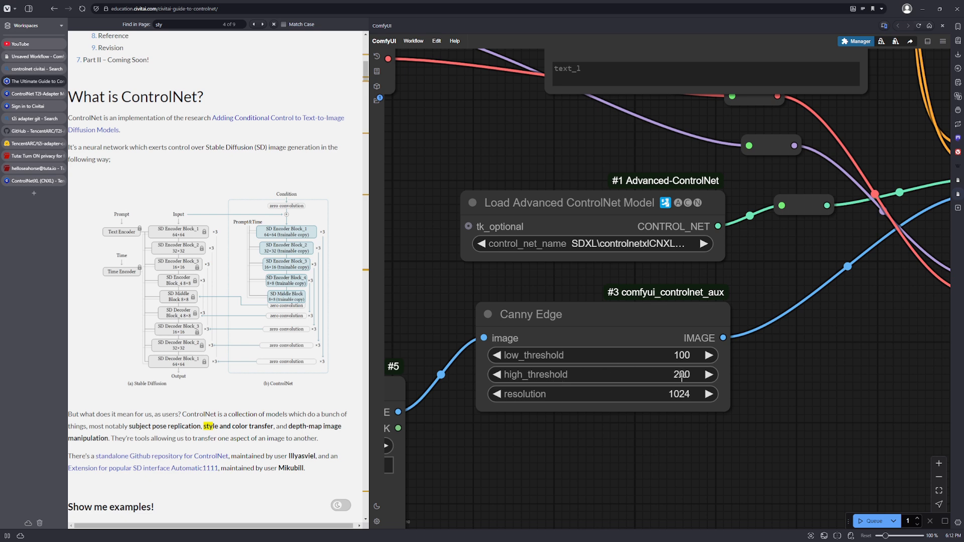
click(681, 374)
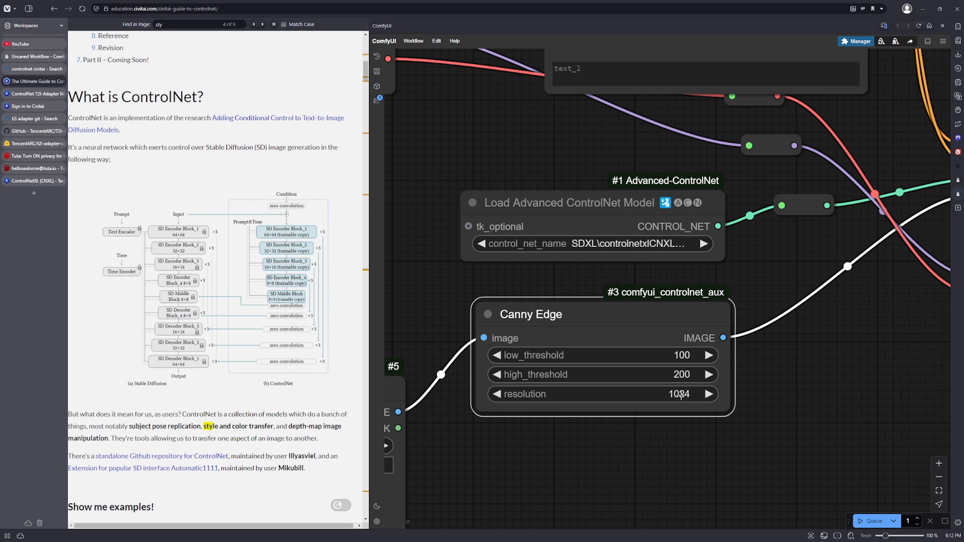
click(681, 395)
scroll(679, 352, down, 5)
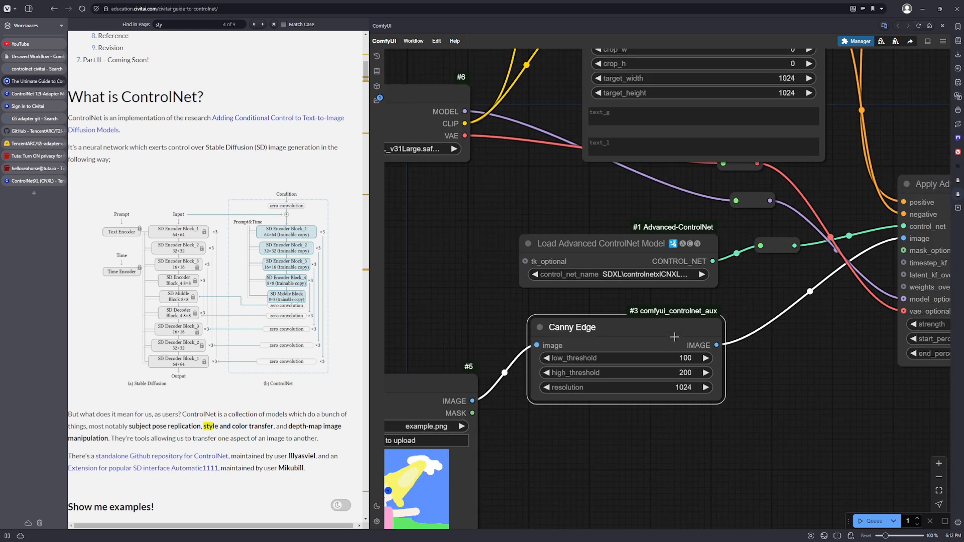
scroll(697, 354, down, 2)
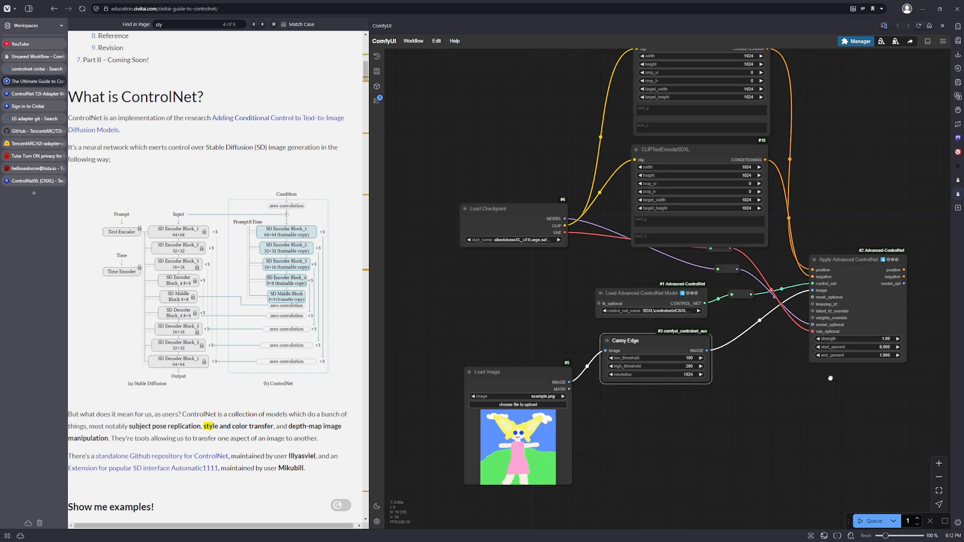
drag(830, 378, 771, 391)
drag(855, 356, 810, 380)
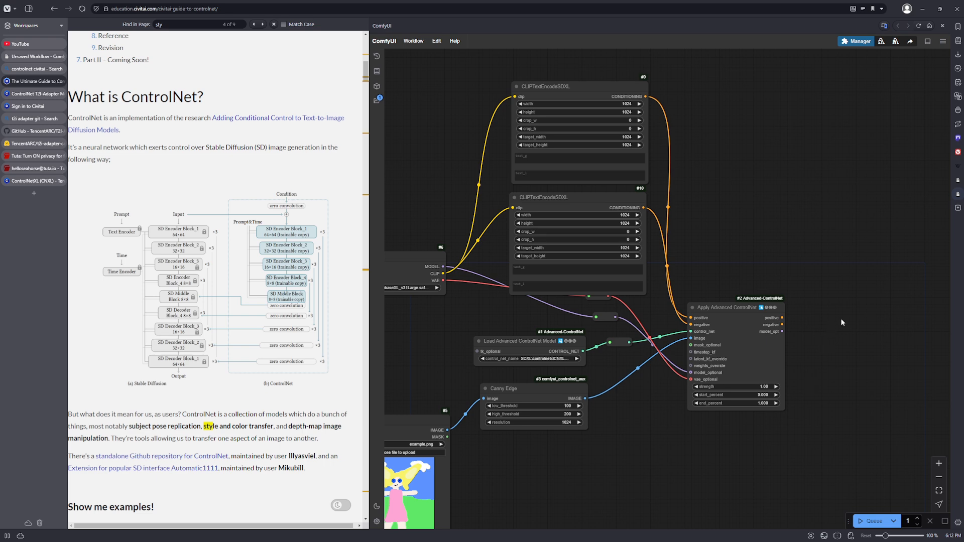
Add a KSampler (Efficient) node and place it to the right of Apply Advanced ControlNet
drag(843, 322, 597, 271)
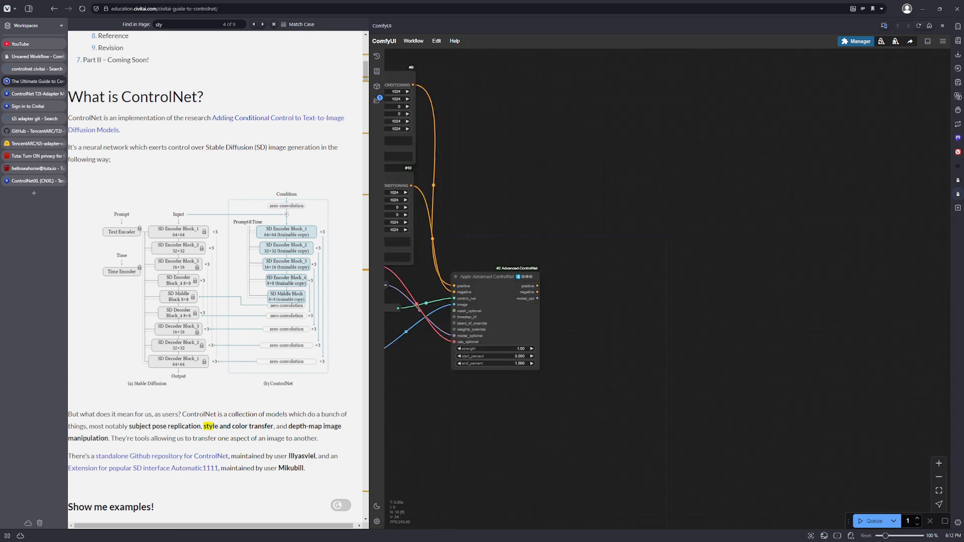
double_click(679, 249)
text(ksampler)
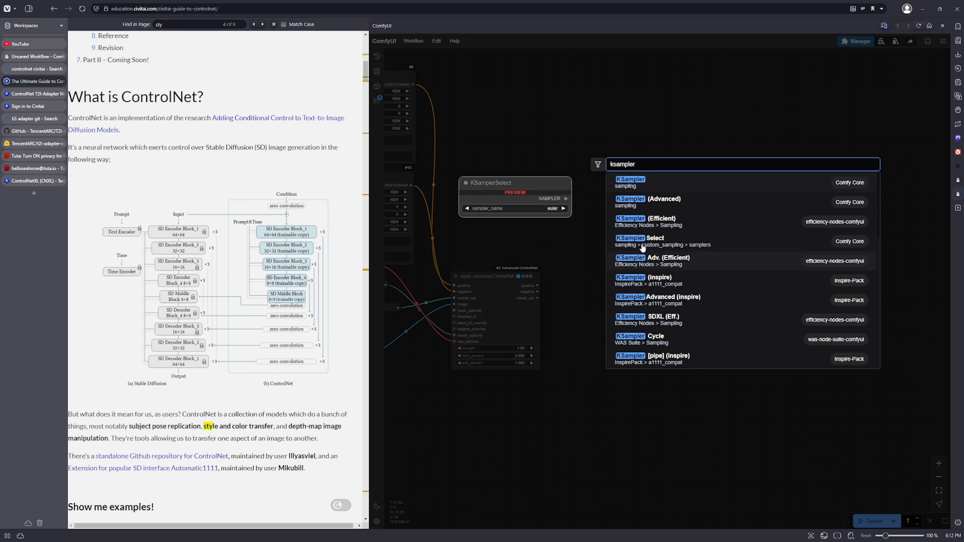
click(693, 219)
drag(692, 245, 607, 243)
drag(510, 186, 669, 153)
Connect the Load Checkpoint MODEL output to the KSampler's model input through a reroute node
scroll(669, 152, down, 4)
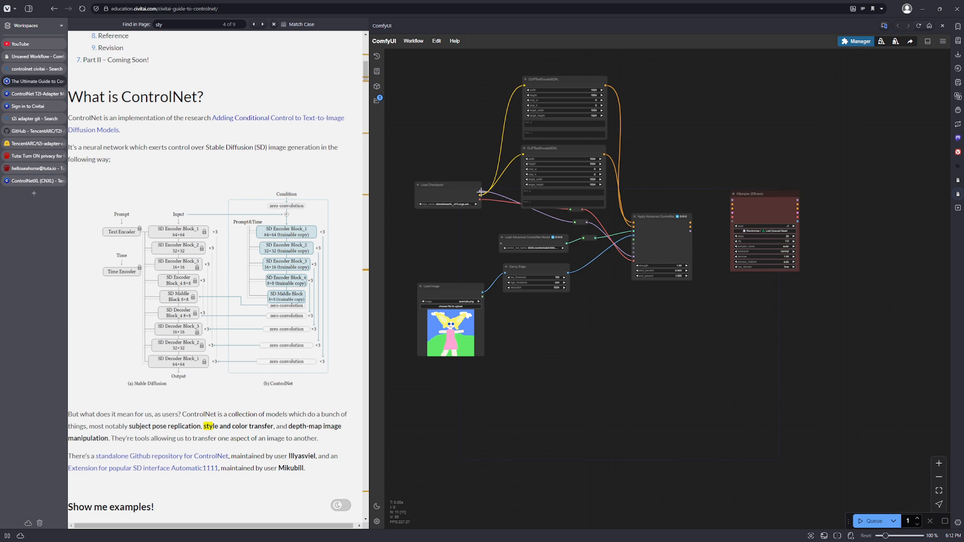
drag(479, 190, 734, 198)
click(675, 194)
Wire Apply Advanced ControlNet's positive and negative outputs through reroute nodes into the KSampler's matching inputs
scroll(738, 181, up, 6)
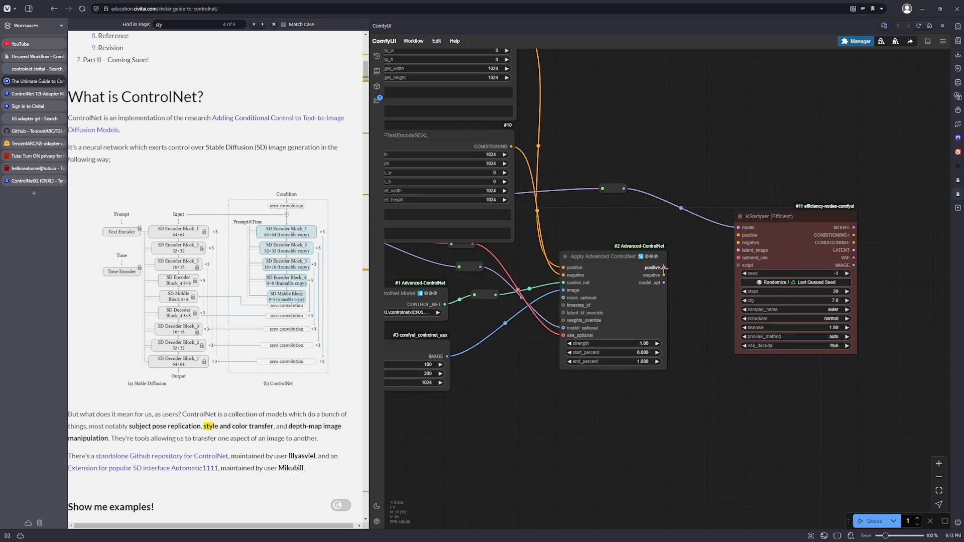
drag(664, 268, 689, 248)
click(698, 272)
drag(713, 259, 738, 235)
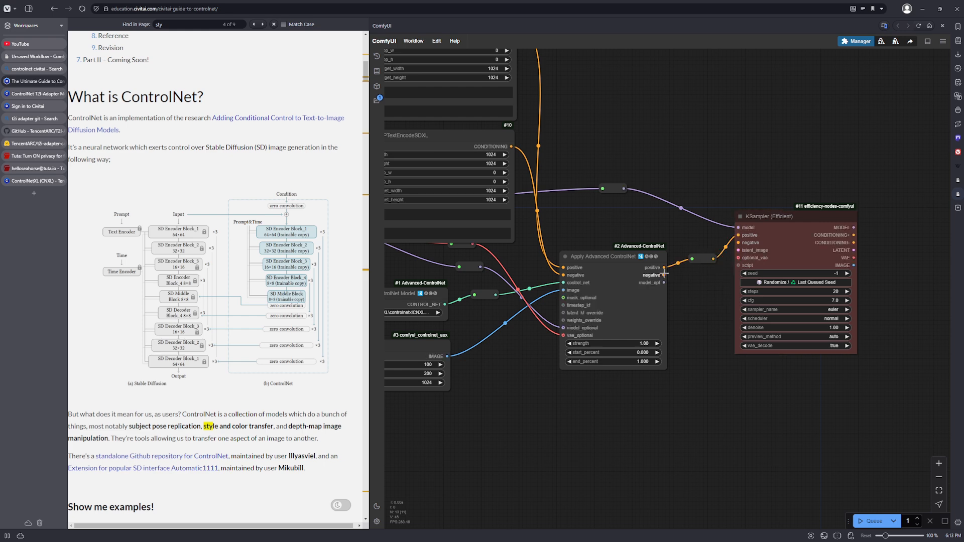
drag(663, 275, 683, 266)
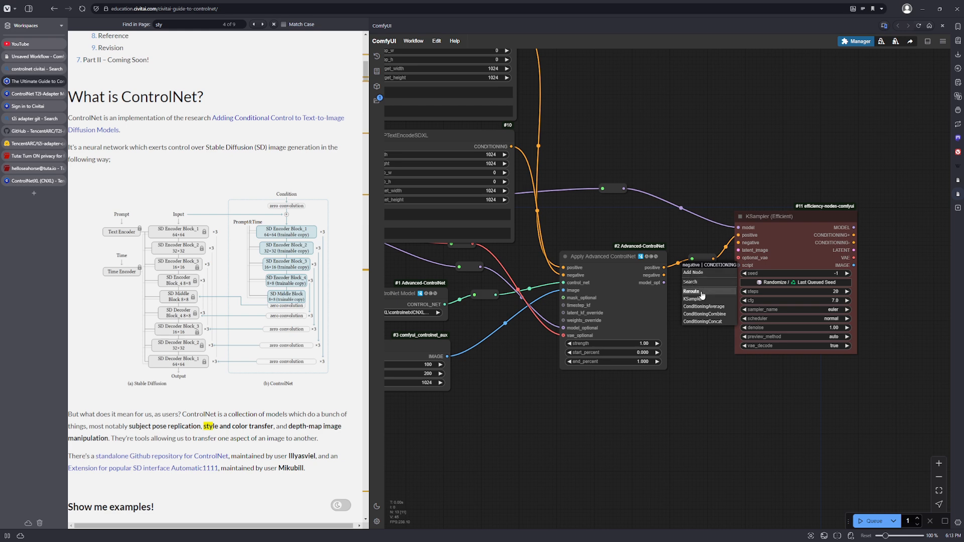
click(702, 292)
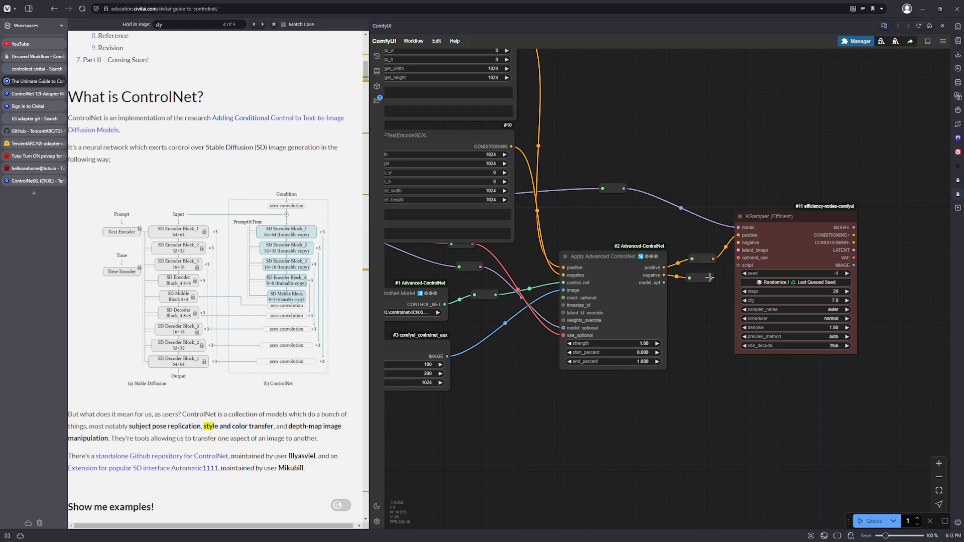
drag(710, 279, 736, 244)
drag(689, 285, 708, 282)
Extend the checkpoint's VAE line from its existing reroute through another reroute to the KSampler's optional_vae input
scroll(630, 331, down, 6)
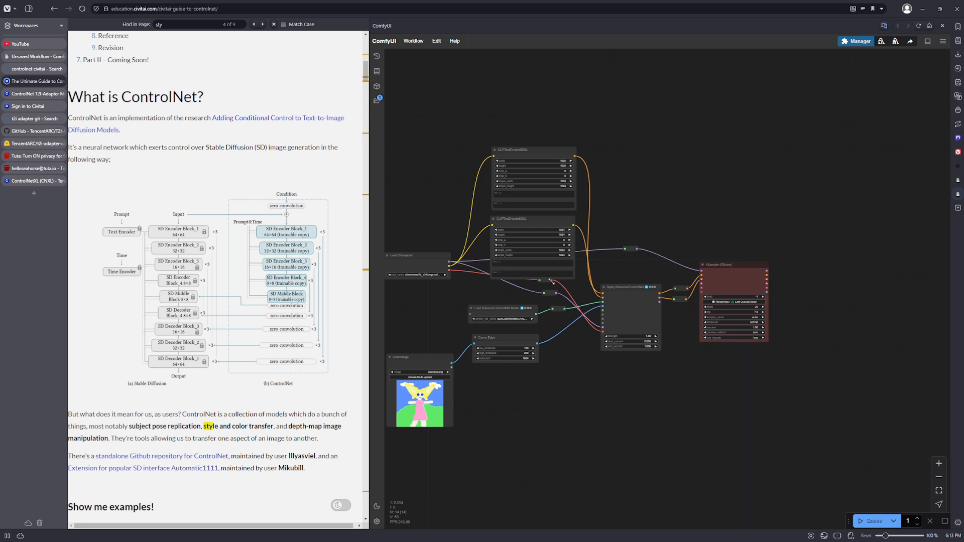
drag(551, 281, 702, 283)
click(644, 289)
scroll(703, 289, up, 5)
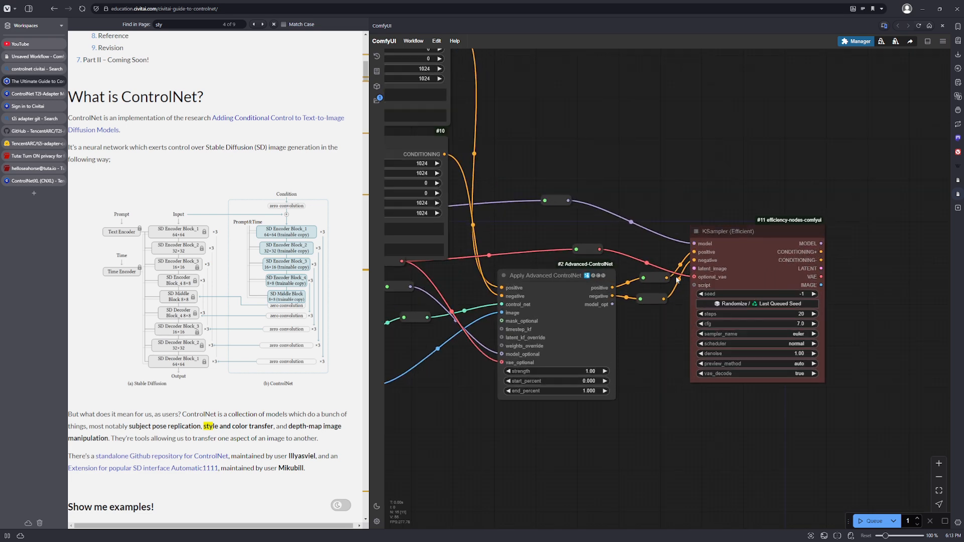
Move the Load Checkpoint node higher to leave more space above the Load Image node
drag(660, 327, 803, 254)
drag(602, 321, 778, 346)
drag(442, 261, 568, 252)
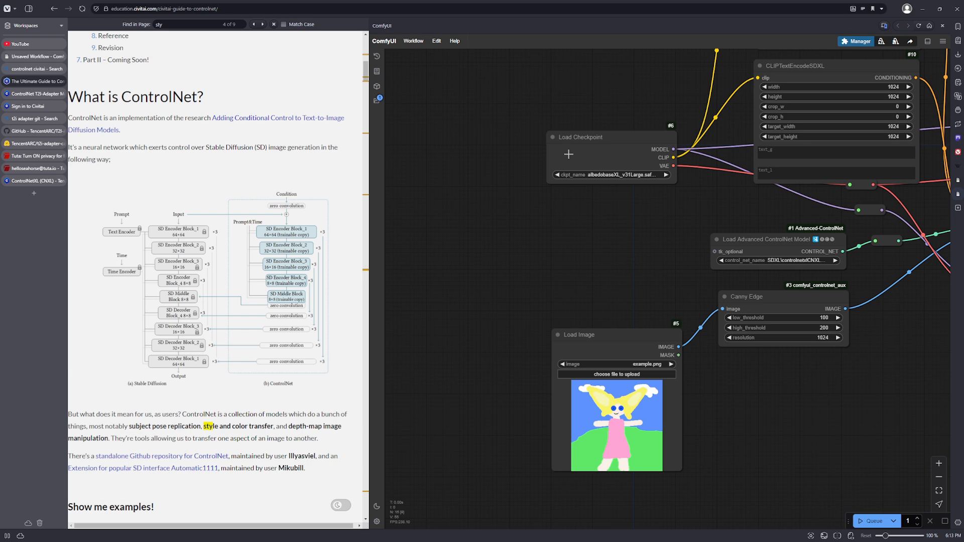
drag(568, 154, 551, 98)
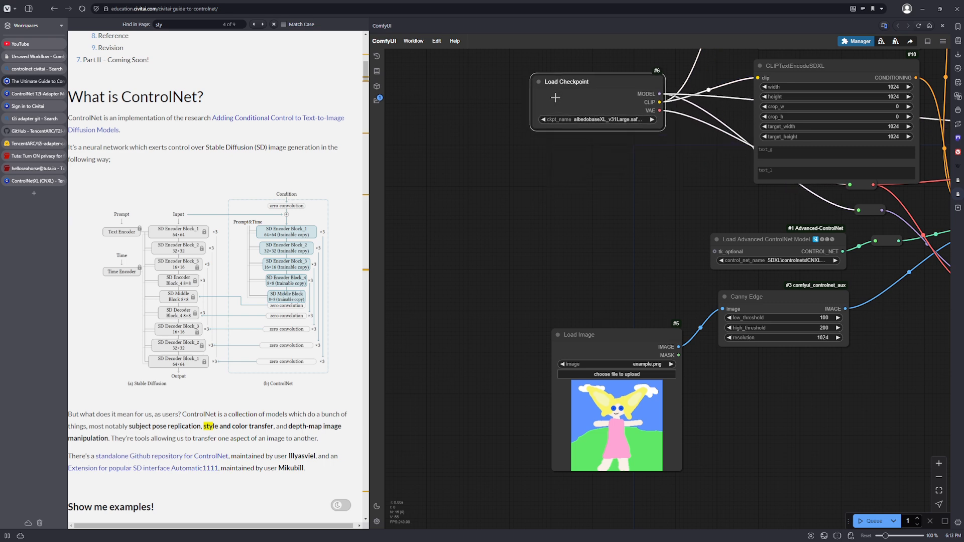
double_click(537, 163)
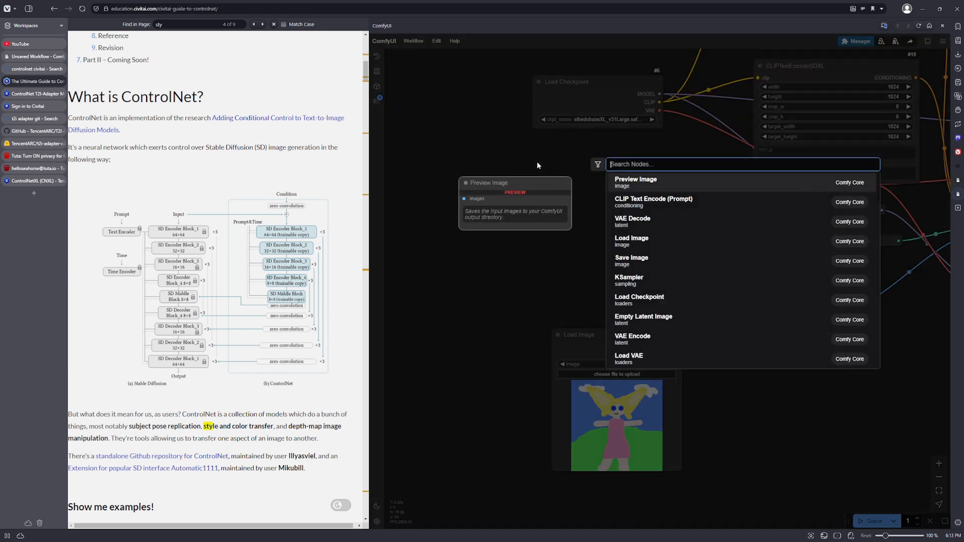
click(580, 150)
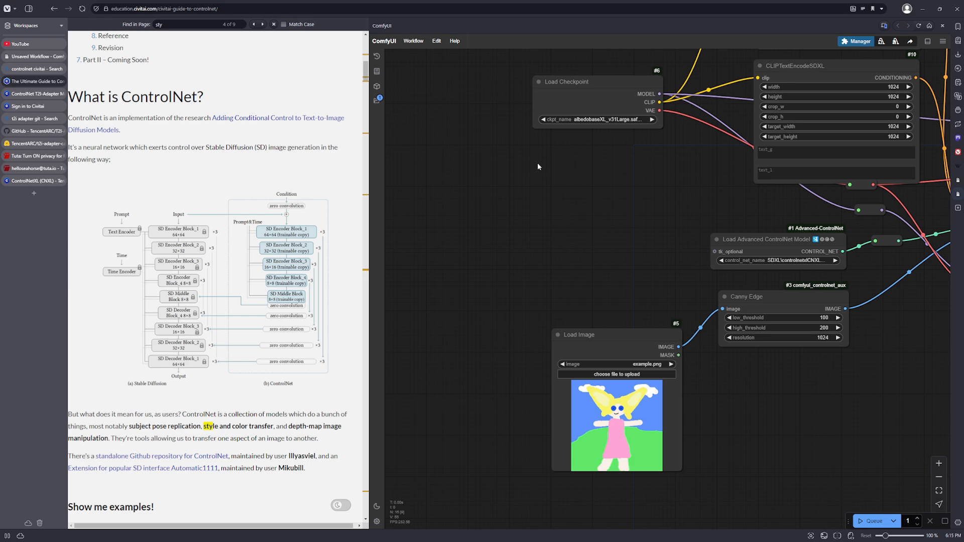
Review the whole node graph, including the links from the checkpoint and Apply Advanced ControlNet into KSampler (Efficient)
drag(887, 296, 800, 326)
scroll(791, 324, down, 2)
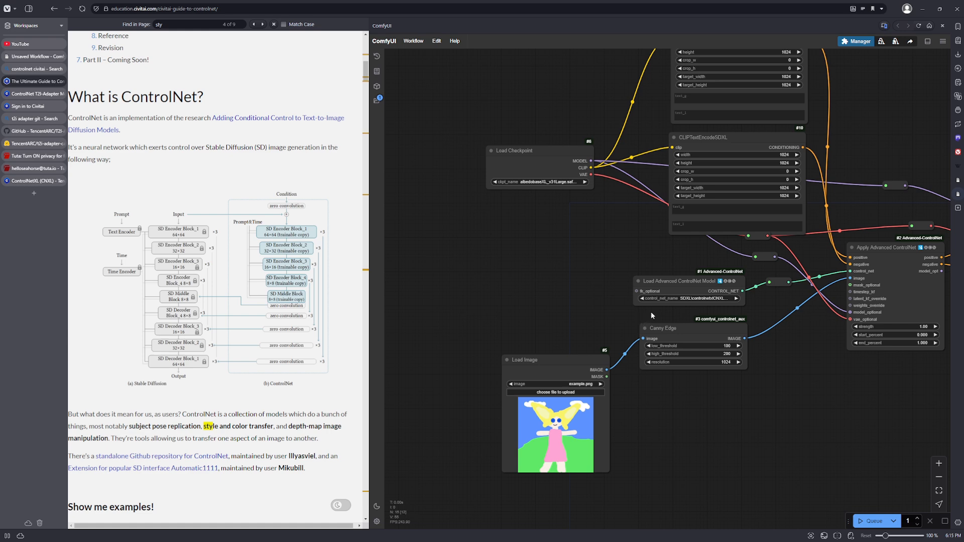
drag(651, 311, 644, 301)
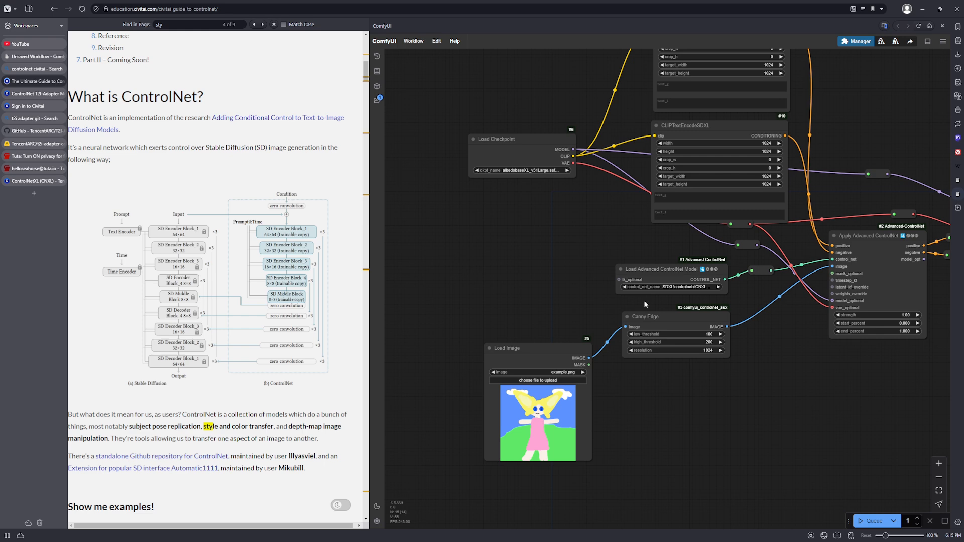
scroll(644, 300, down, 1)
drag(761, 313, 751, 317)
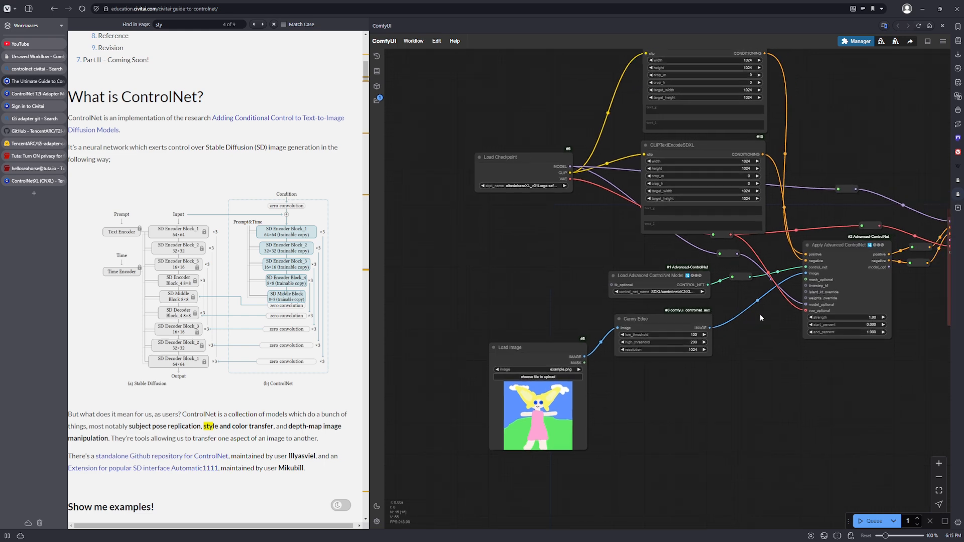
scroll(772, 323, down, 3)
mouse_move(785, 344)
mouse_down()
mouse_move(768, 339)
mouse_move(774, 351)
mouse_up()
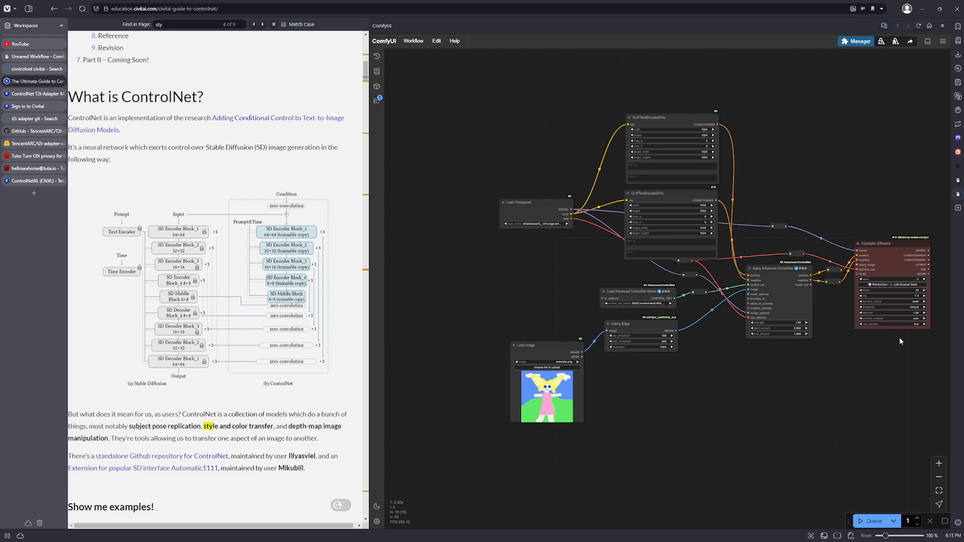
scroll(899, 340, up, 5)
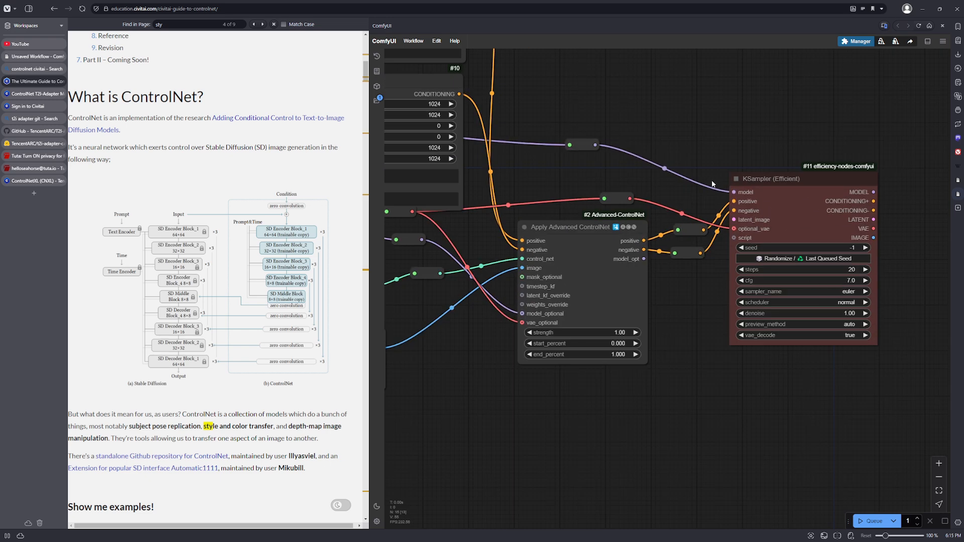
drag(902, 163, 754, 173)
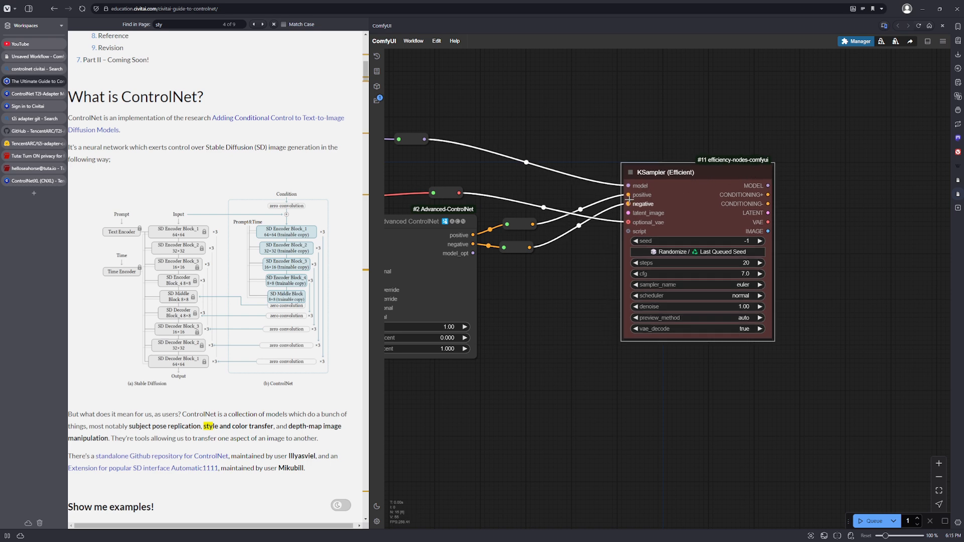
drag(523, 302, 852, 222)
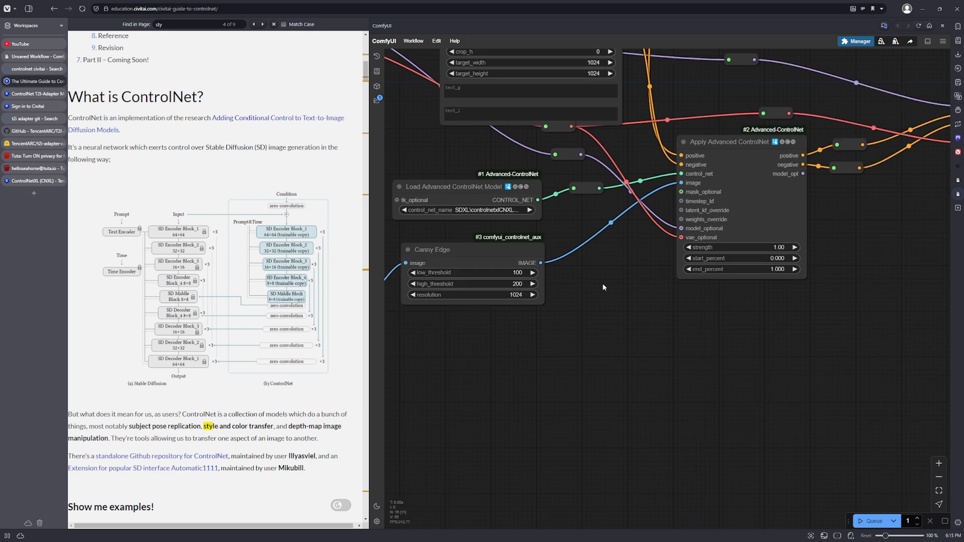
Add an Empty Latent Image node in the gap between the Load Checkpoint and Load Image nodes
drag(603, 285, 768, 320)
drag(451, 213, 657, 245)
double_click(554, 196)
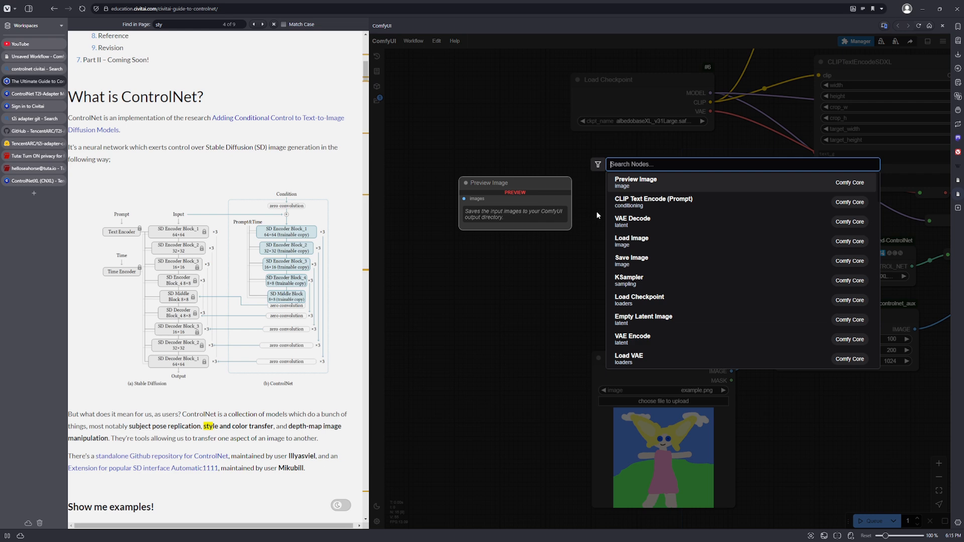
click(626, 315)
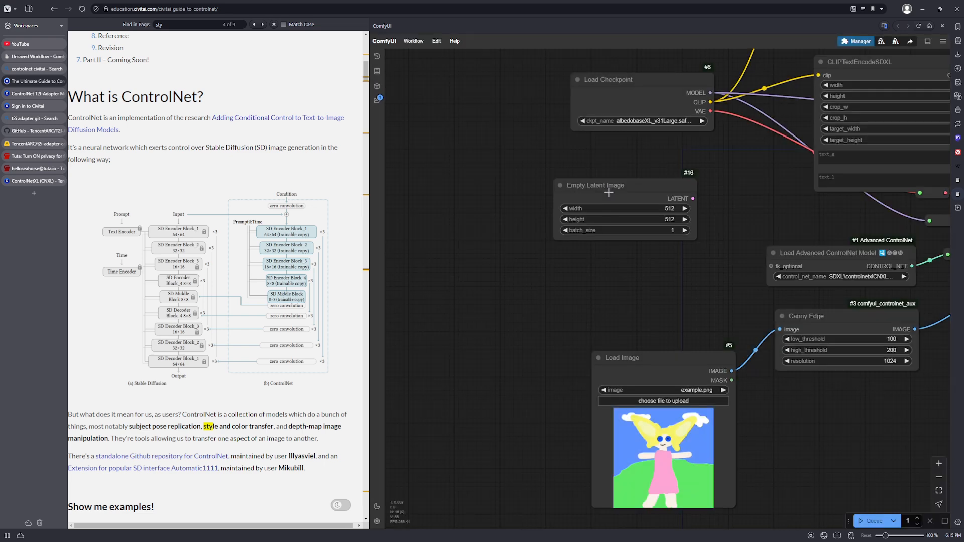
drag(606, 187, 617, 223)
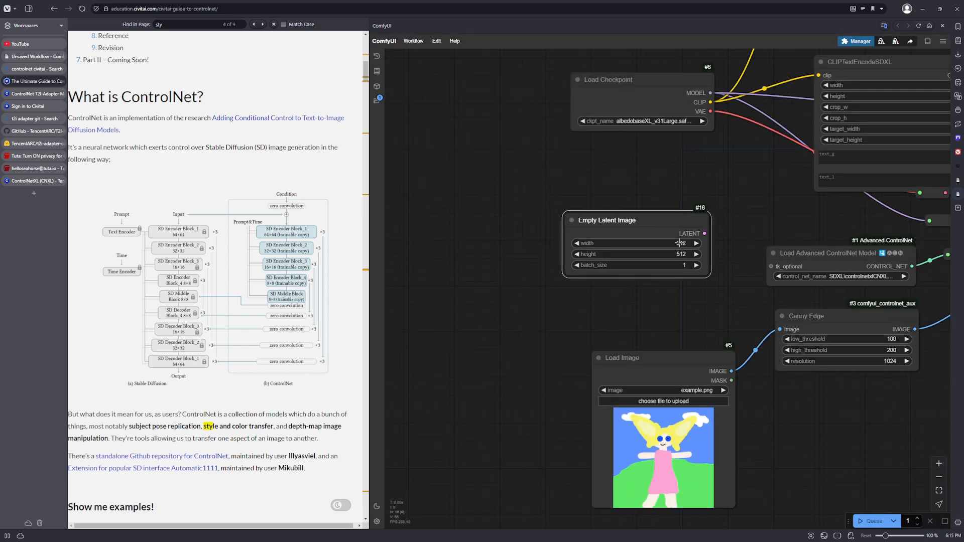
Convert the Empty Latent Image node's width and height widgets to inputs
right_click(654, 226)
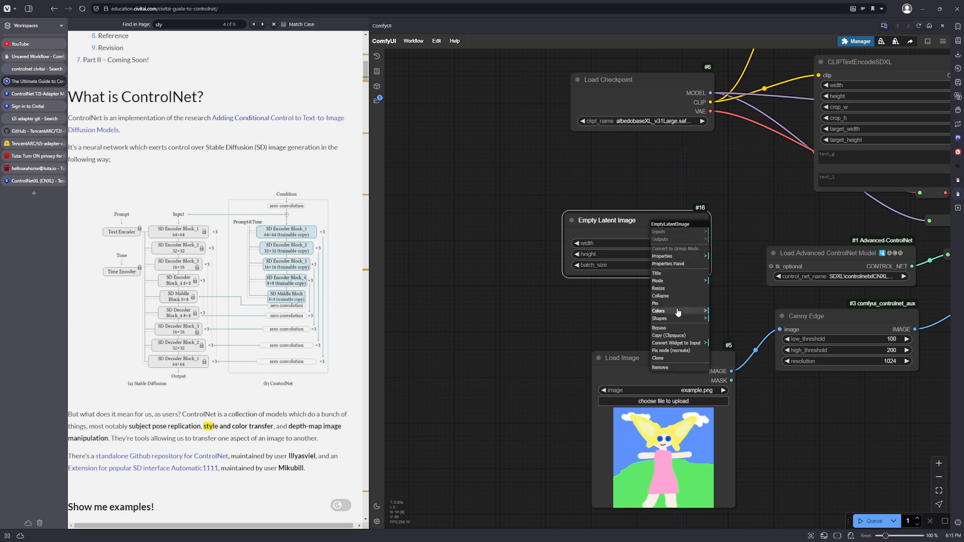
click(686, 344)
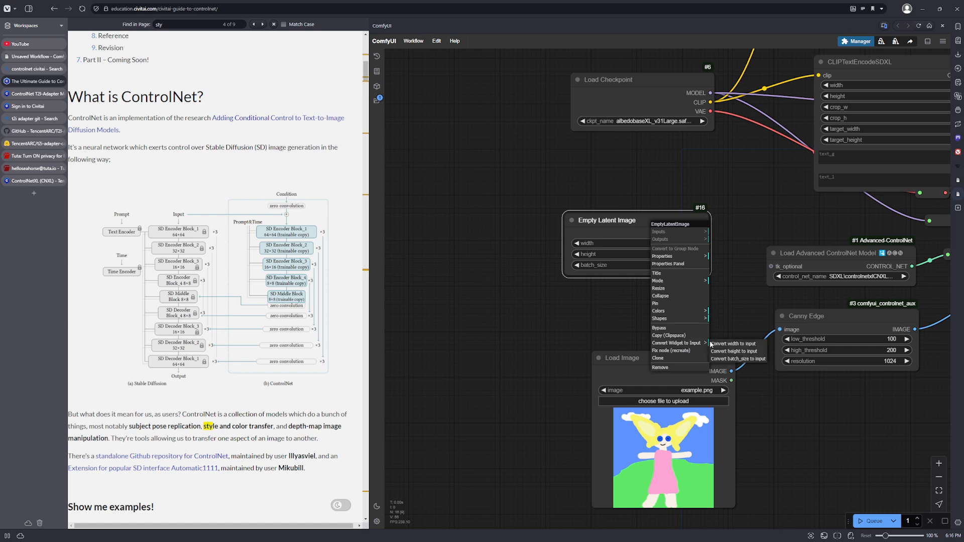
click(712, 345)
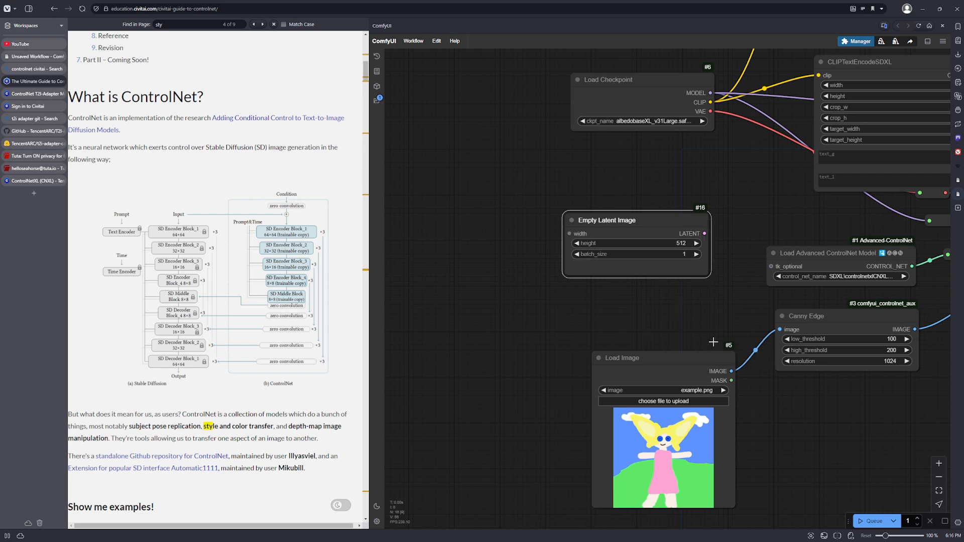
right_click(636, 263)
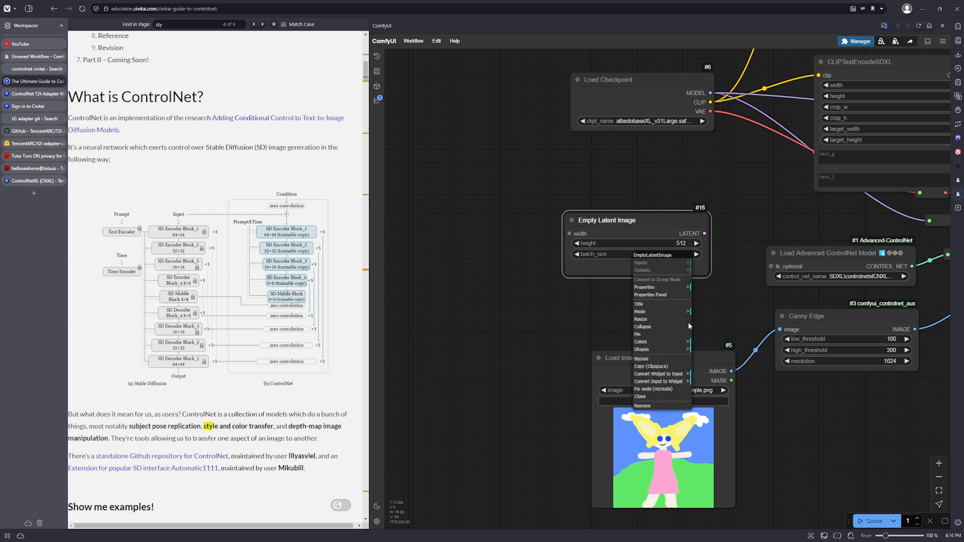
click(686, 375)
click(711, 374)
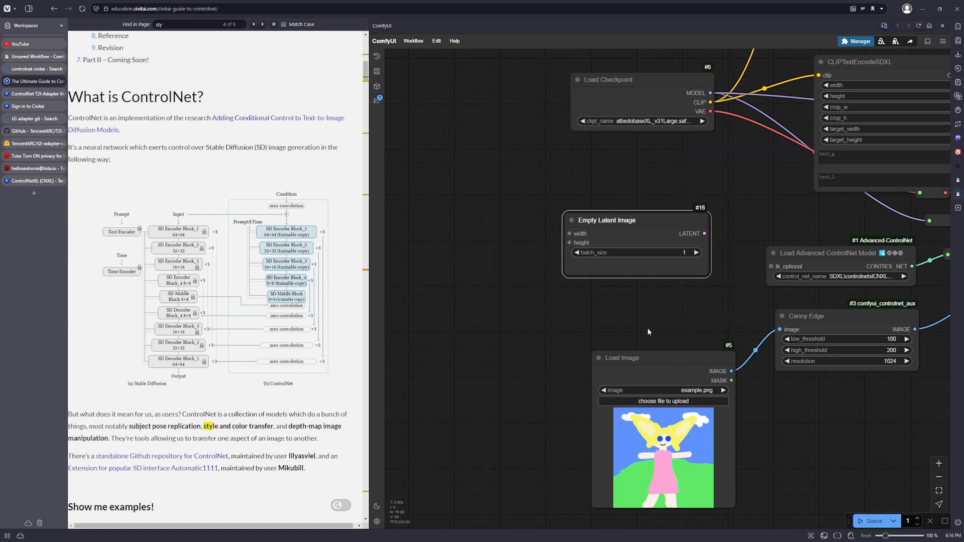
Add an SDXL Resolutions (JPS) node ahead of Empty Latent Image and check its list of resolution presets
drag(618, 307, 703, 335)
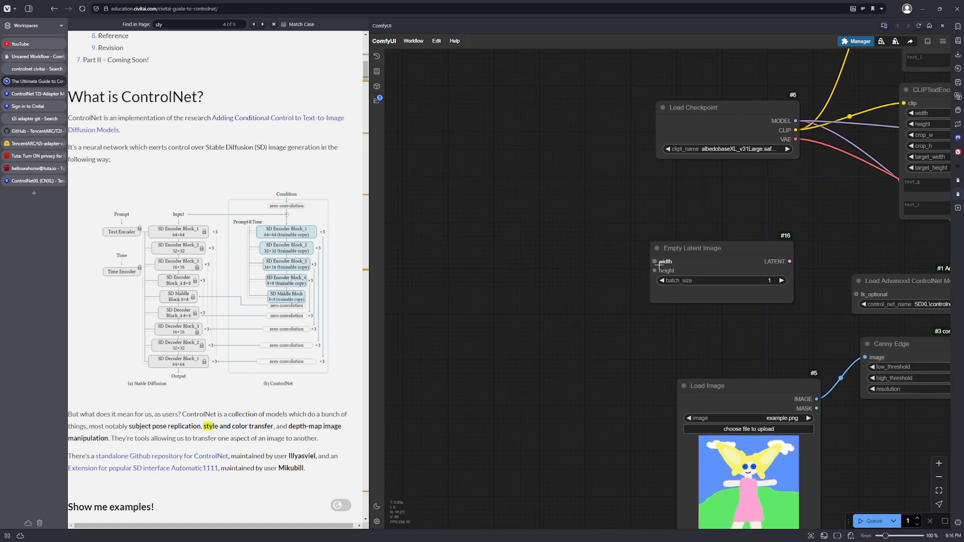
drag(562, 248, 618, 255)
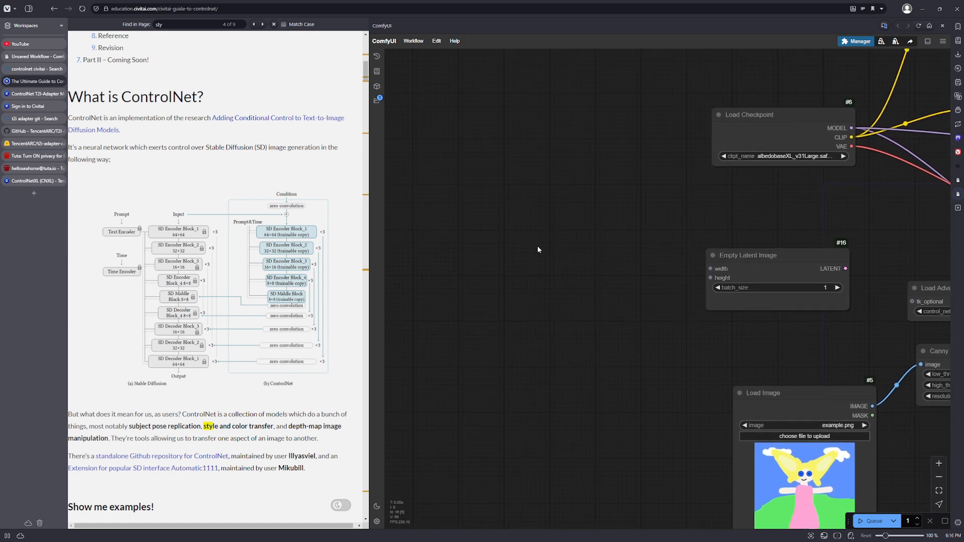
double_click(523, 240)
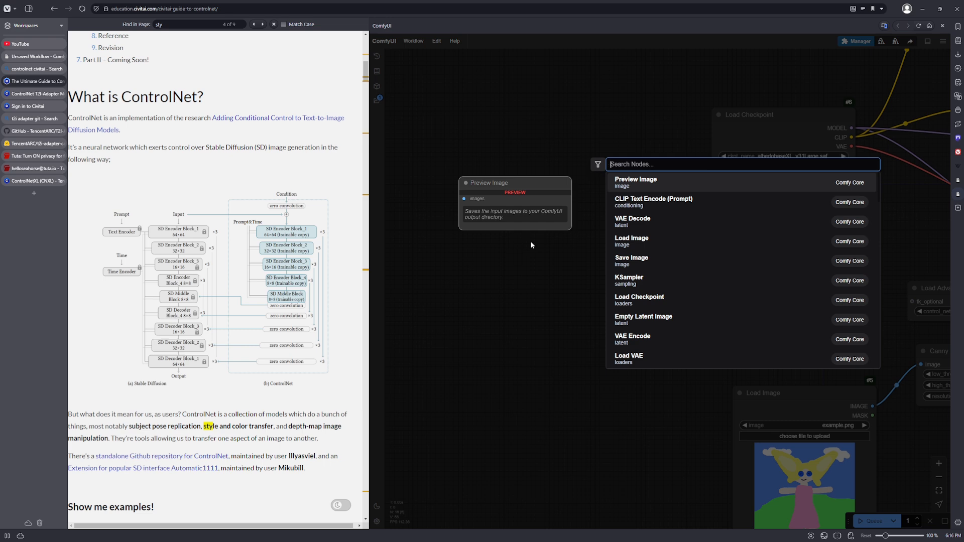
text(resolution)
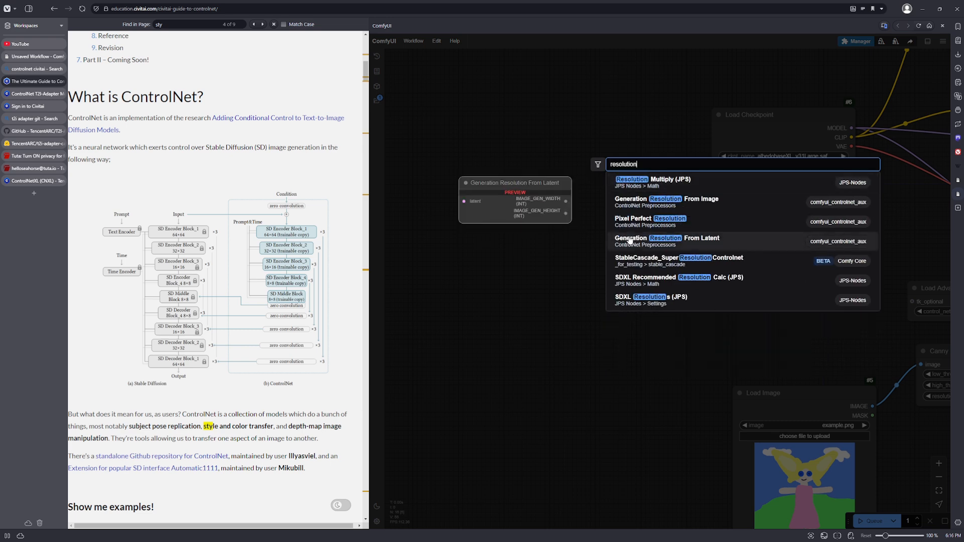
click(682, 308)
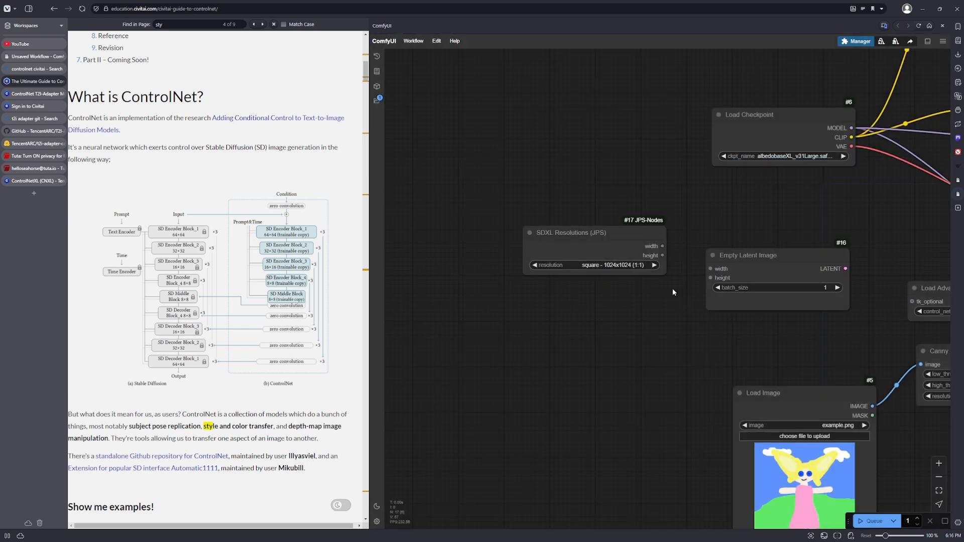
drag(631, 308, 590, 267)
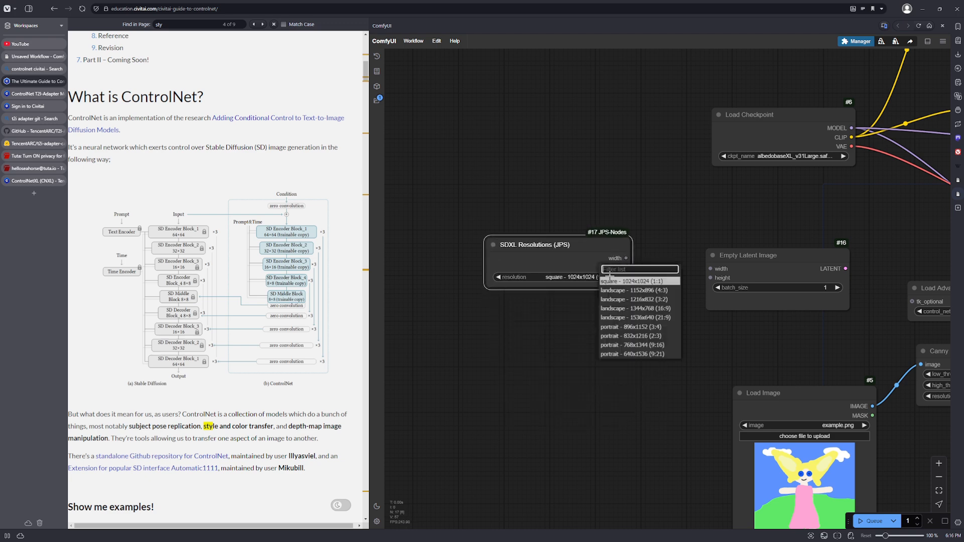
click(609, 277)
click(568, 327)
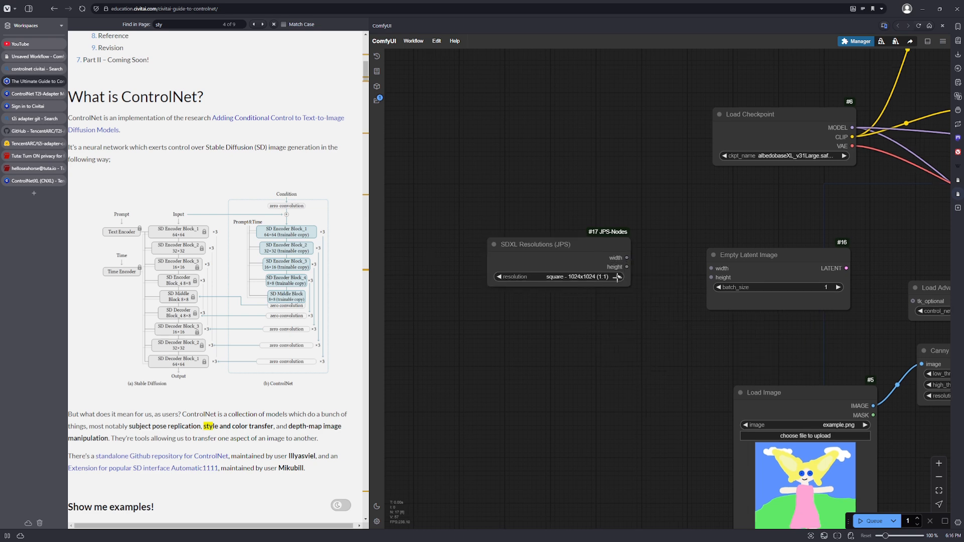
Connect SDXL Resolutions' width and height outputs to the matching Empty Latent Image inputs and place the two nodes closer together
drag(626, 257, 711, 268)
drag(626, 266, 712, 278)
drag(602, 245, 595, 232)
drag(590, 193, 605, 211)
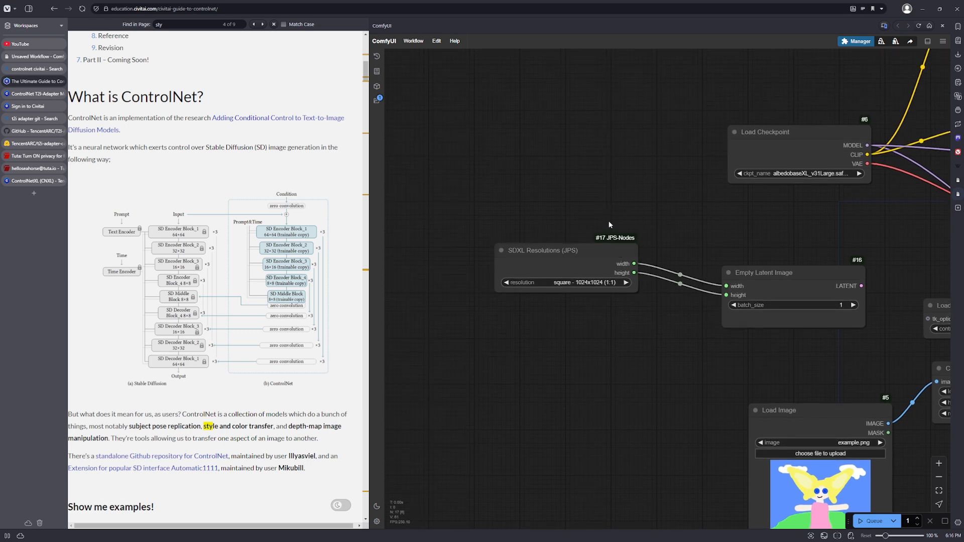
scroll(609, 209, down, 2)
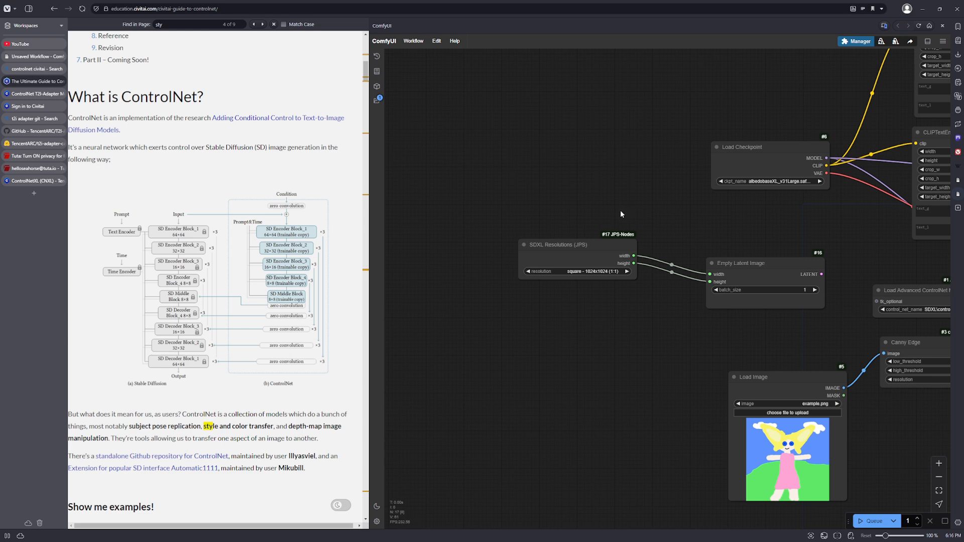
mouse_move(617, 243)
mouse_down()
mouse_move(648, 262)
mouse_move(623, 257)
mouse_up()
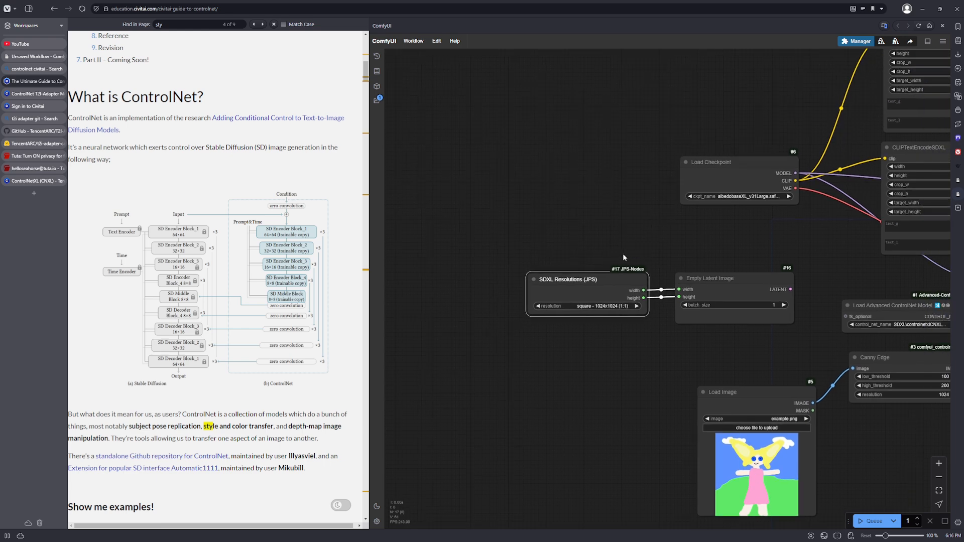
Examine the KSampler (Efficient) node's outputs and settings at the end of the graph
scroll(744, 344, down, 6)
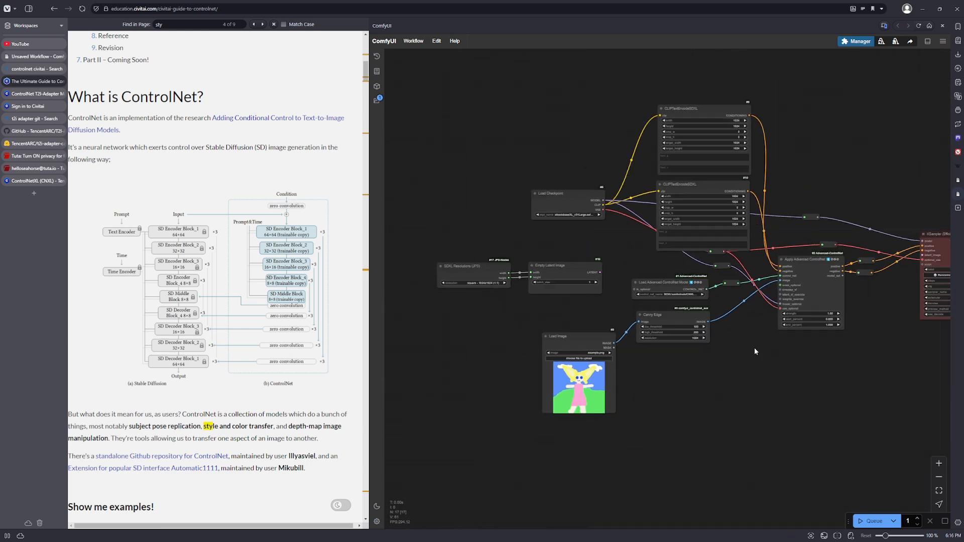
drag(893, 340, 787, 342)
drag(864, 342, 771, 384)
scroll(781, 351, up, 7)
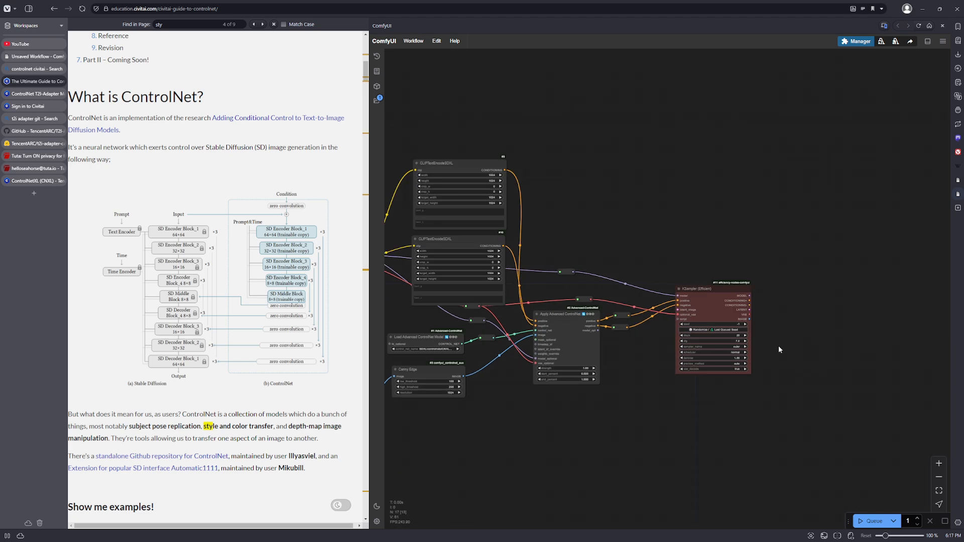
drag(768, 309, 727, 313)
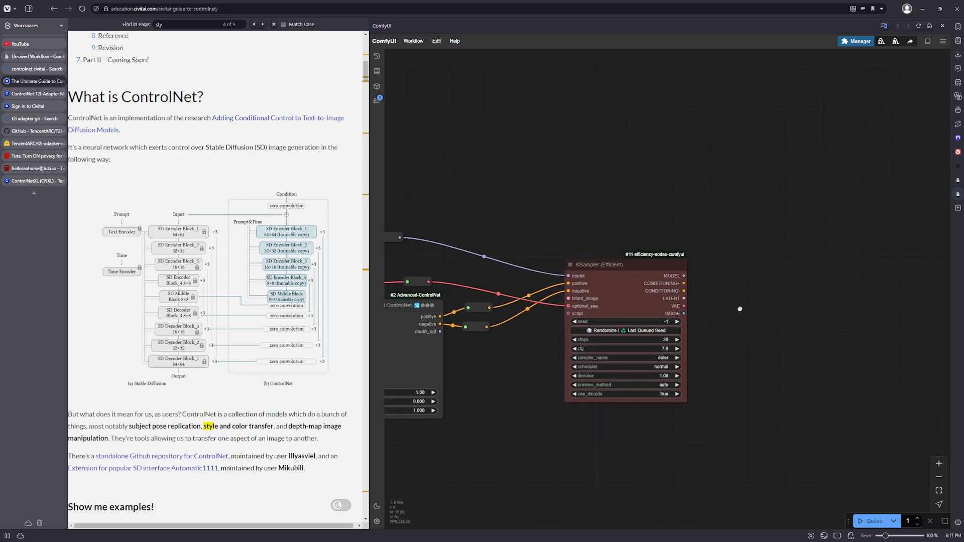
double_click(741, 308)
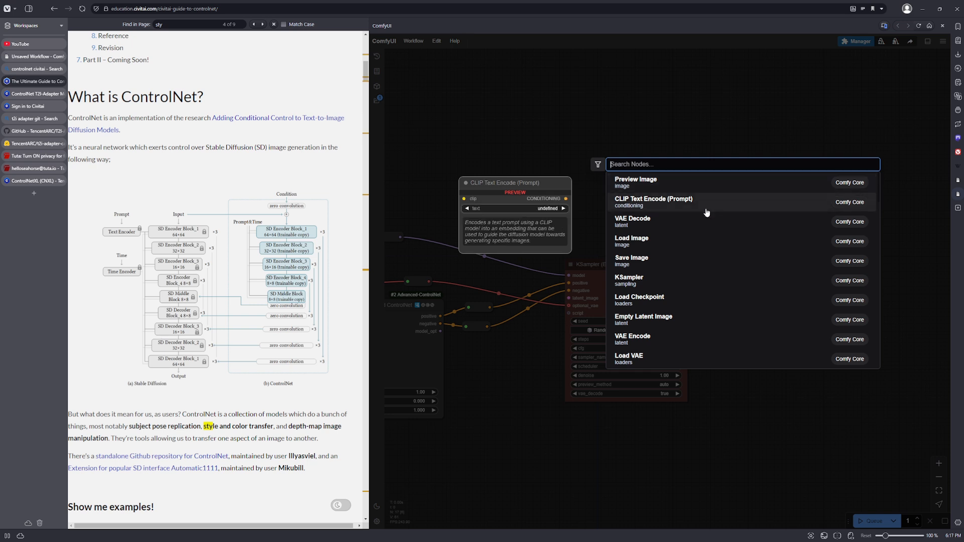
click(723, 378)
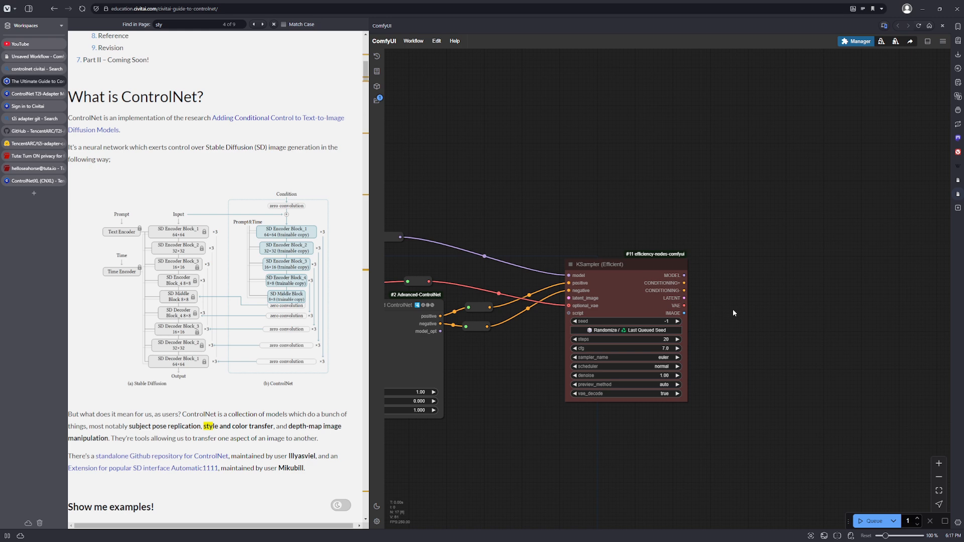
scroll(714, 314, up, 3)
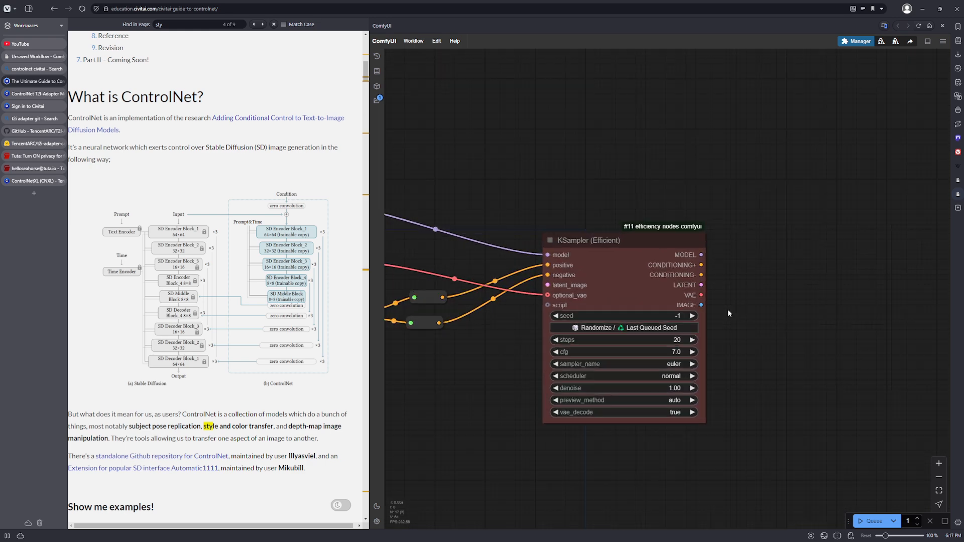
drag(731, 324, 732, 298)
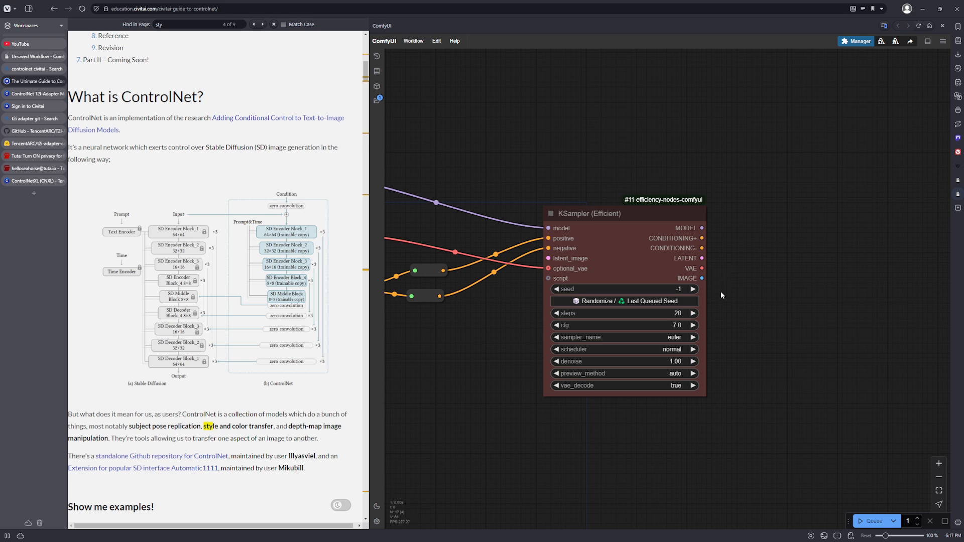
scroll(775, 265, down, 2)
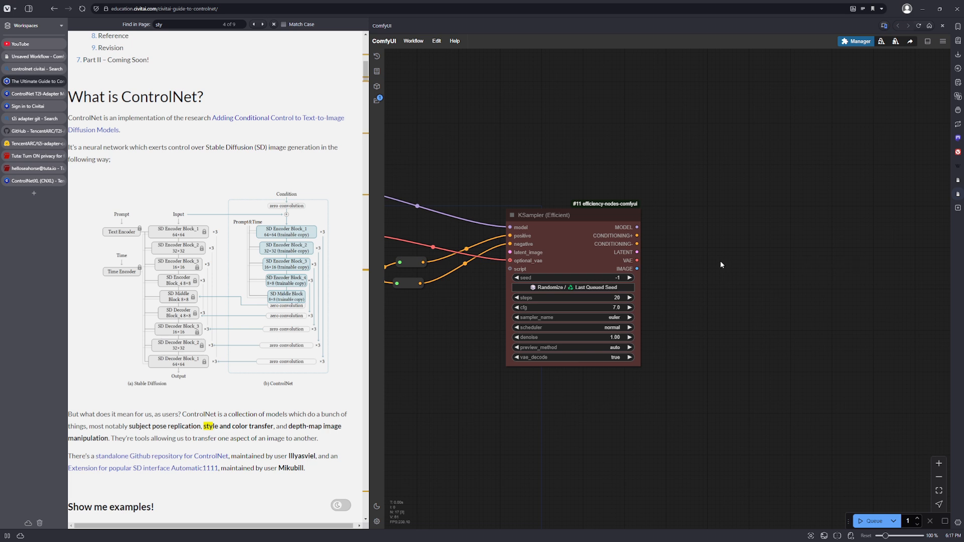
Add a Preview Image node to the KSampler's IMAGE output, enlarge it and place it above and beside the sampler
drag(637, 270, 742, 265)
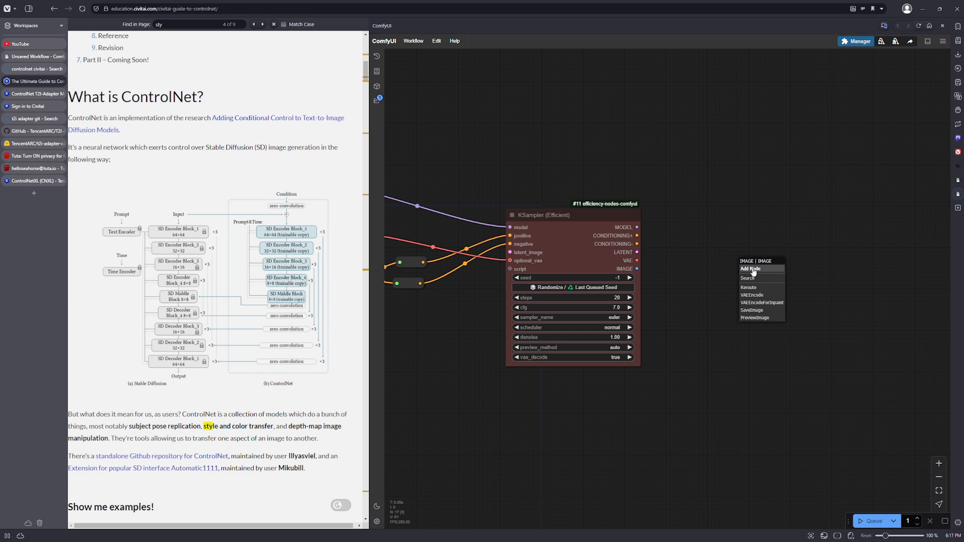
click(748, 278)
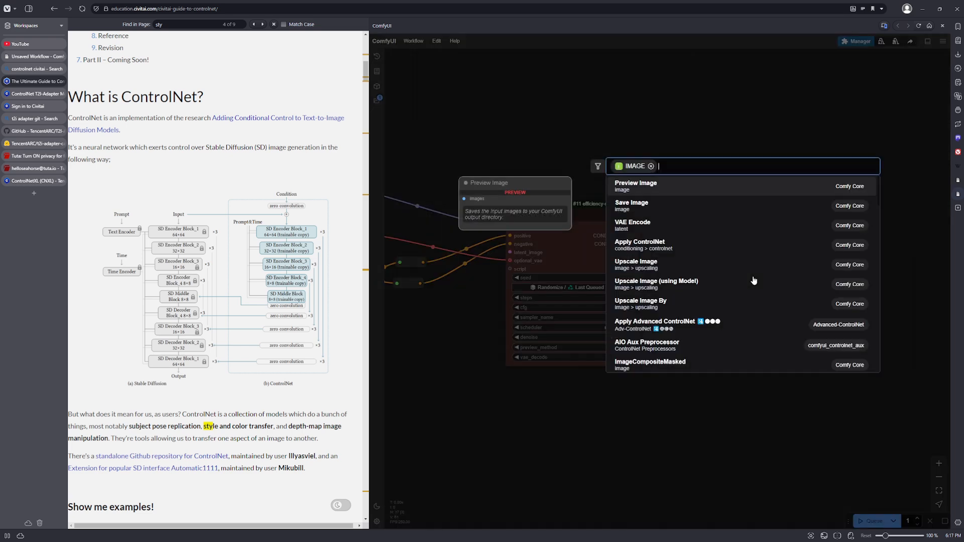
click(720, 191)
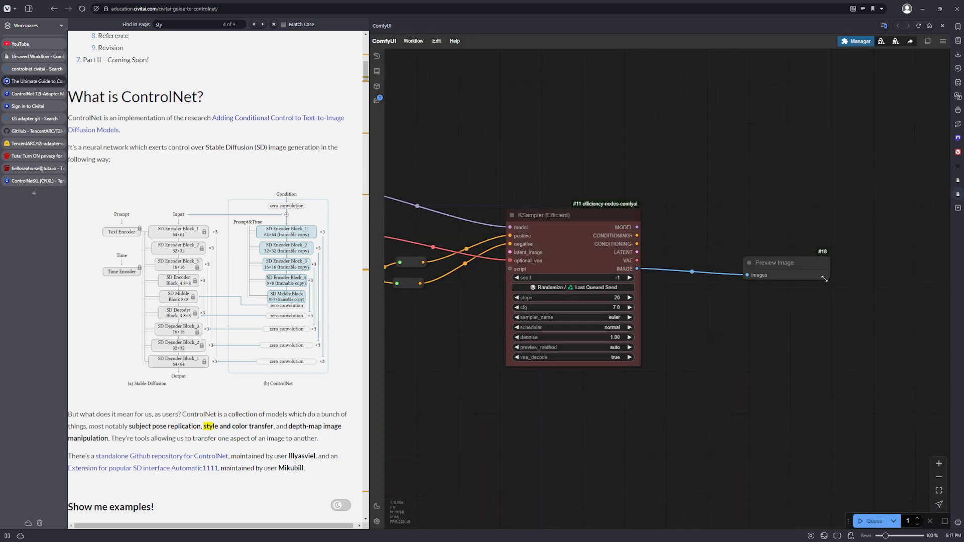
drag(821, 279, 949, 399)
drag(880, 346, 786, 220)
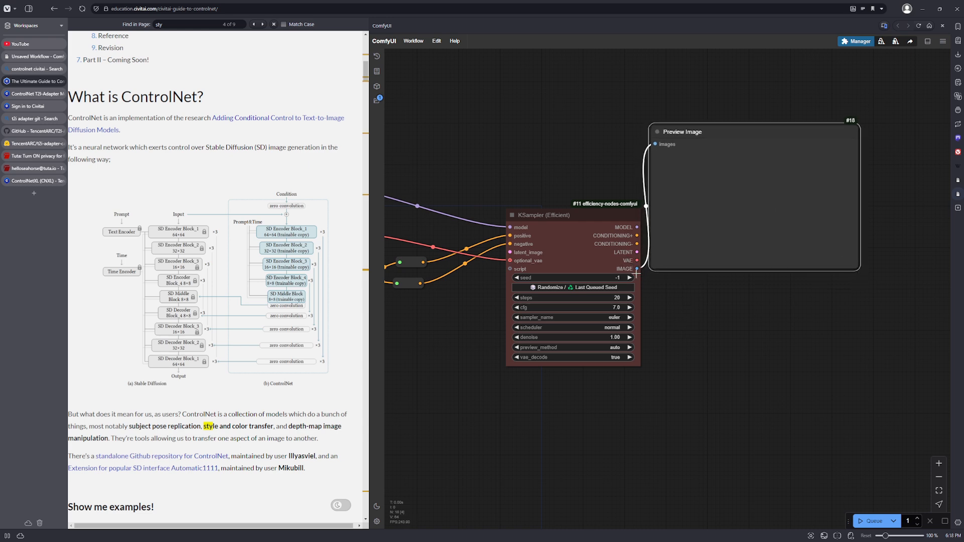
Add a Save Image node fed by the KSampler's IMAGE output, below the Preview Image node
drag(636, 269, 695, 304)
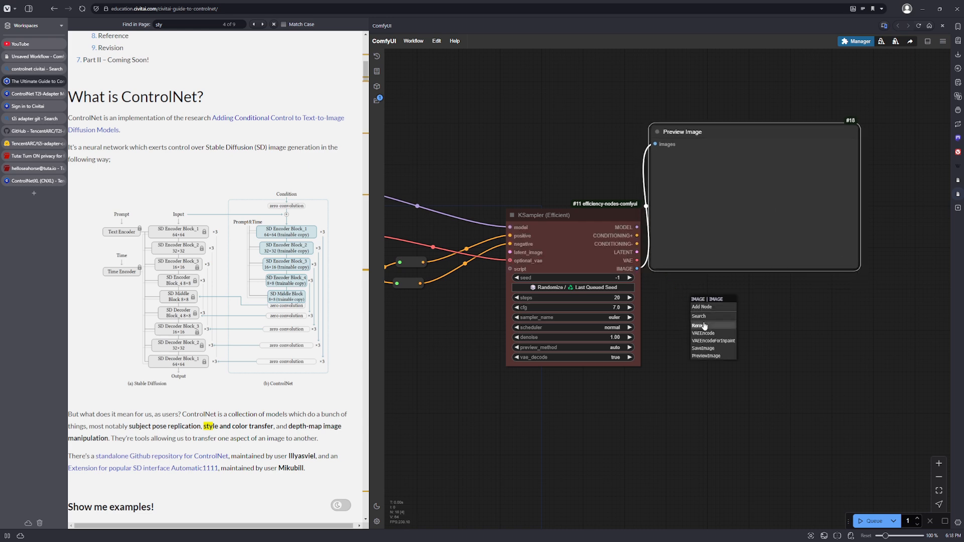
click(704, 318)
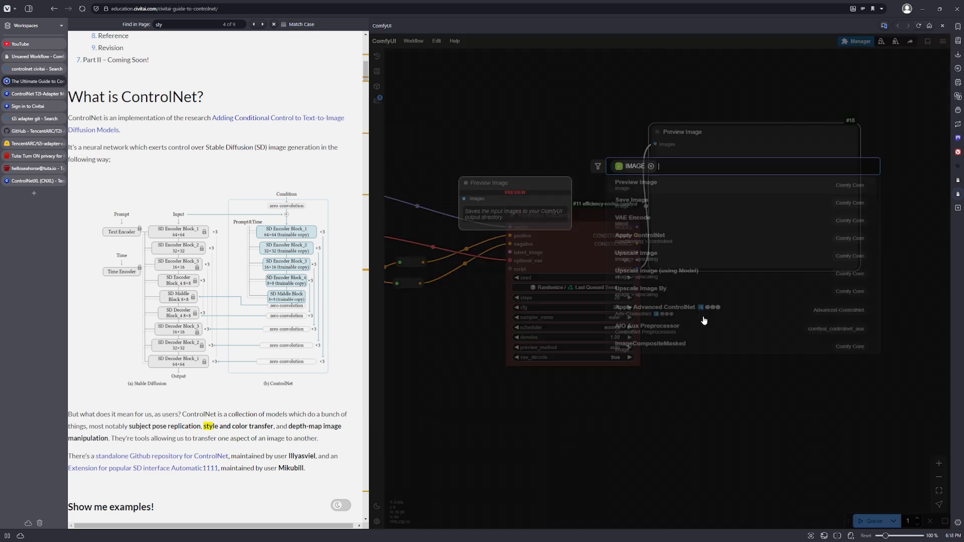
click(673, 208)
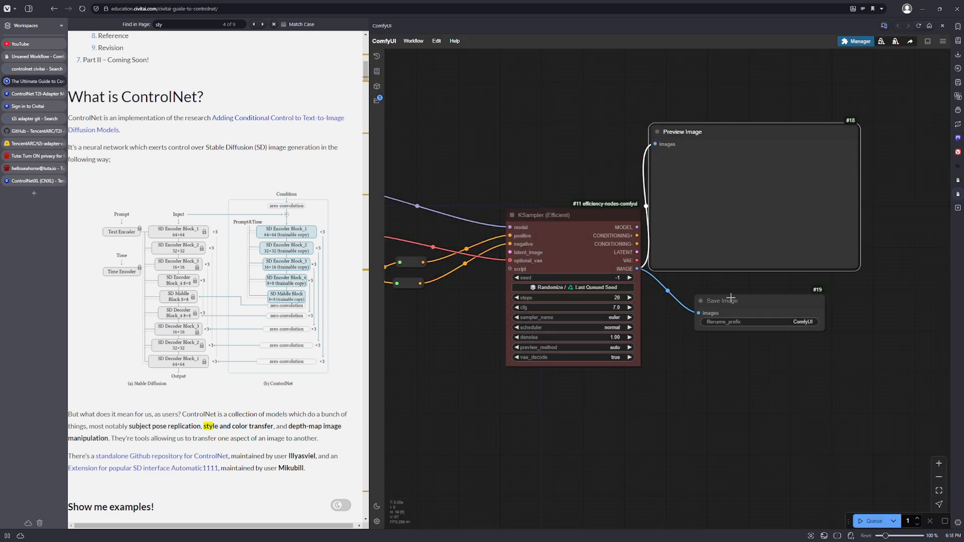
scroll(728, 300, up, 2)
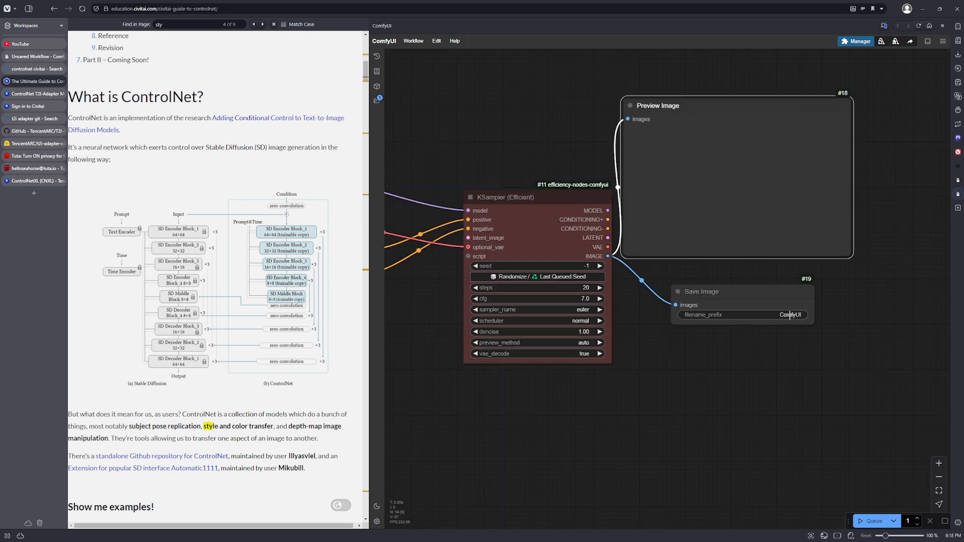
scroll(783, 318, down, 6)
drag(494, 408, 833, 351)
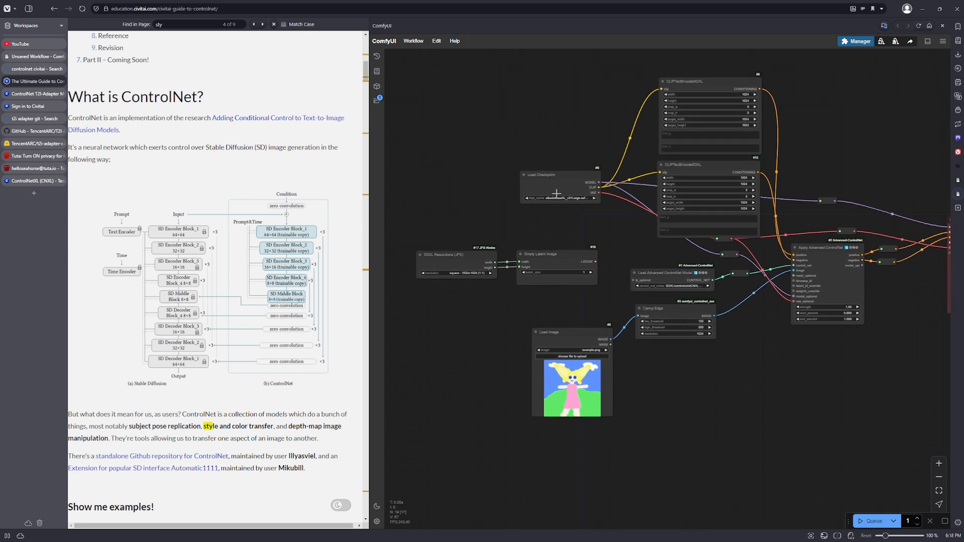
Move Load Checkpoint farther from the text encoders and connect Empty Latent Image's LATENT output to the KSampler's latent_image input
drag(555, 179, 510, 183)
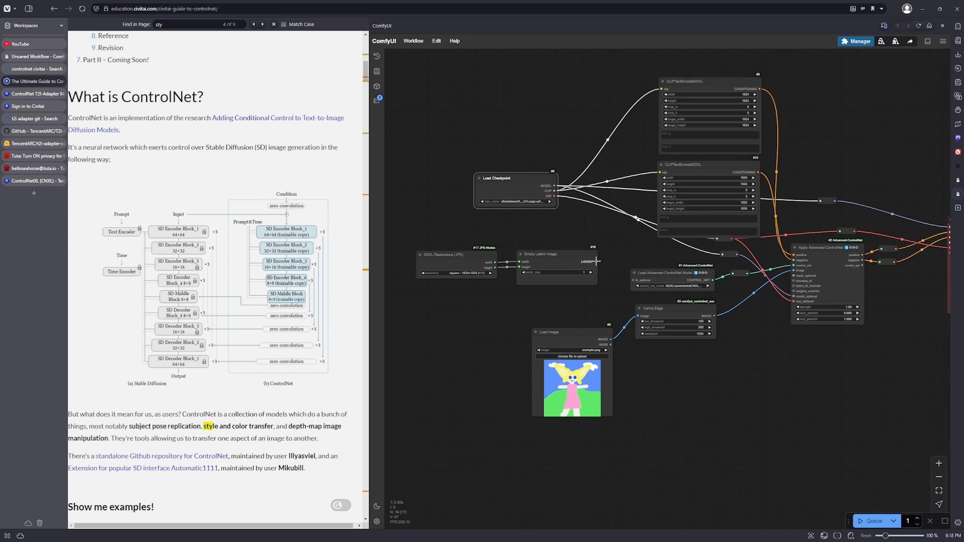
drag(596, 261, 950, 243)
drag(909, 280, 704, 319)
scroll(660, 322, down, 4)
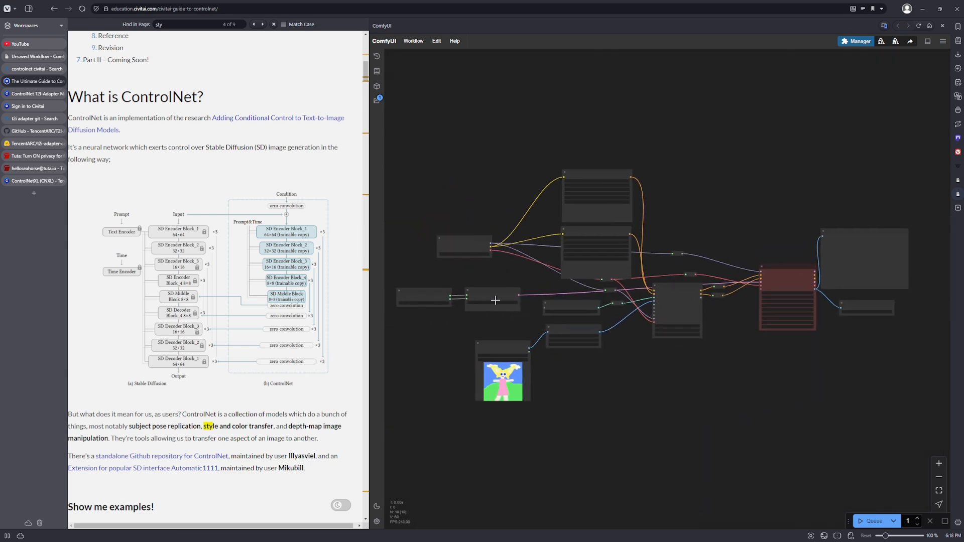
Review the available resolution presets in the SDXL Resolutions node, keeping the current selection
scroll(469, 283, up, 3)
drag(472, 272, 544, 280)
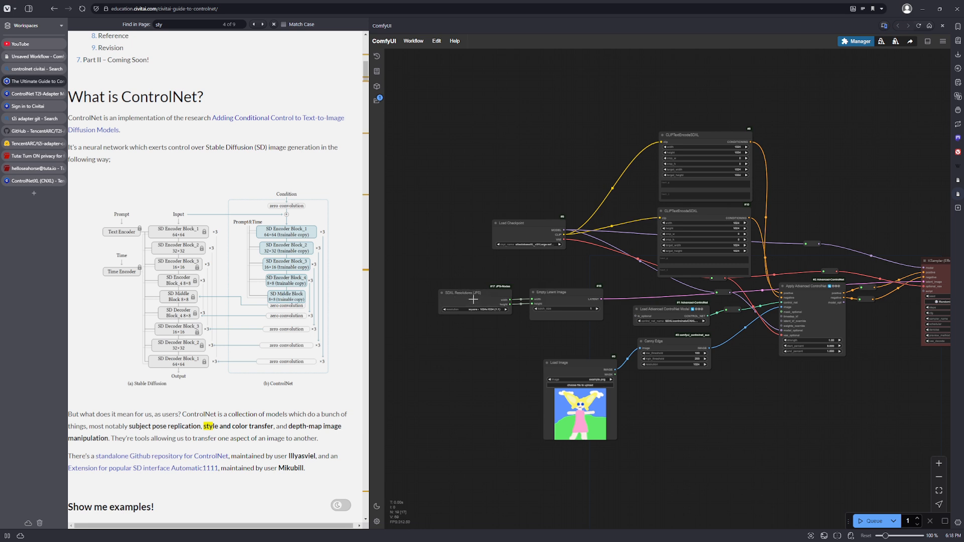
click(490, 309)
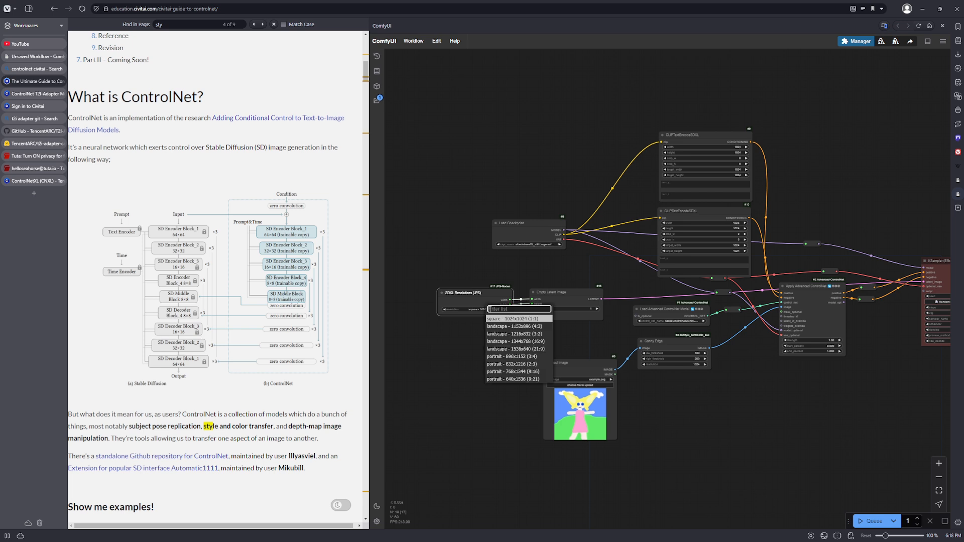
click(475, 325)
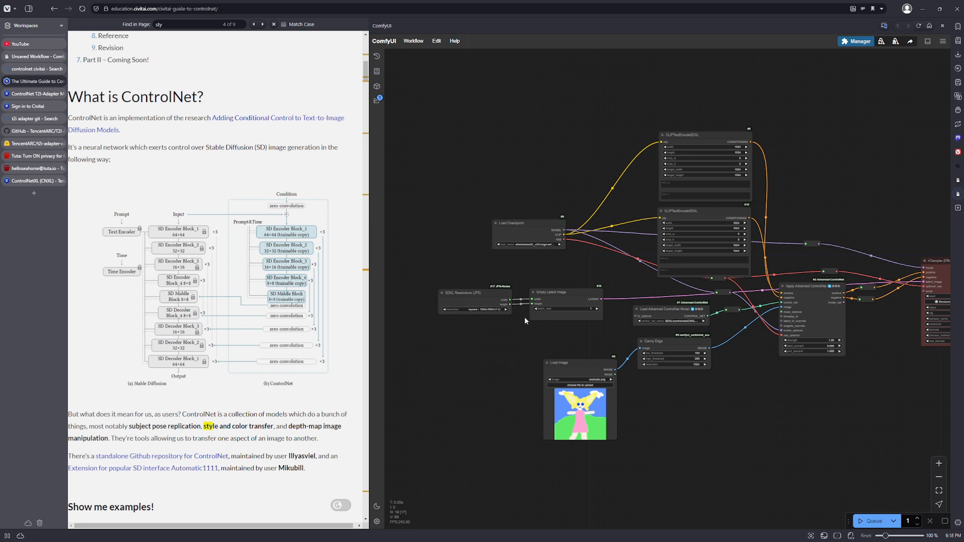
click(490, 310)
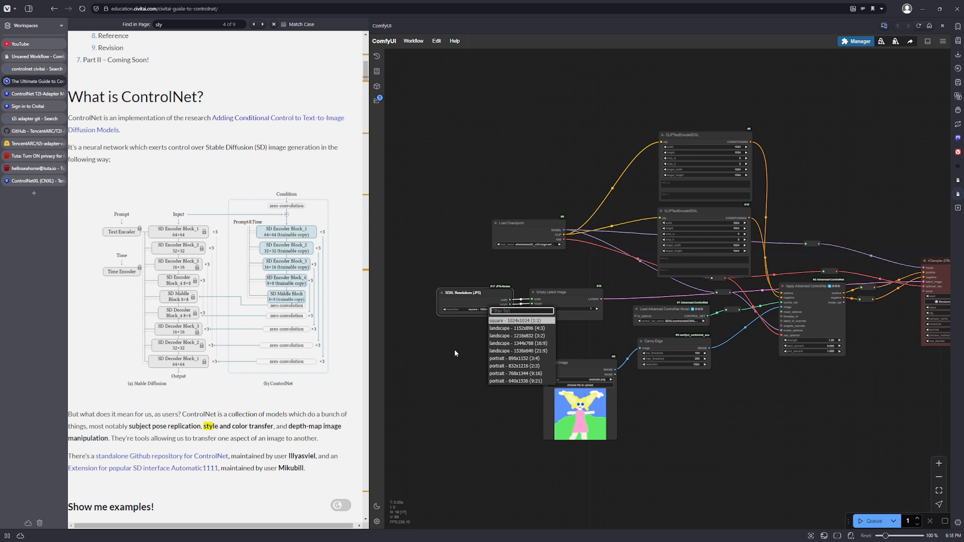
click(845, 415)
Examine the graph's wiring from Load Checkpoint through the text encoders and ControlNet nodes to the KSampler and image outputs
drag(845, 416, 689, 419)
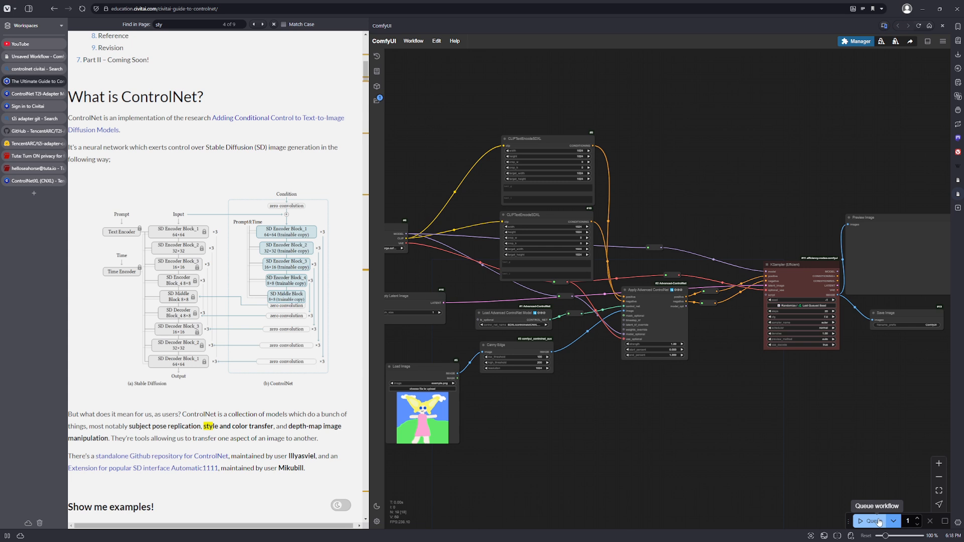
drag(575, 444, 683, 431)
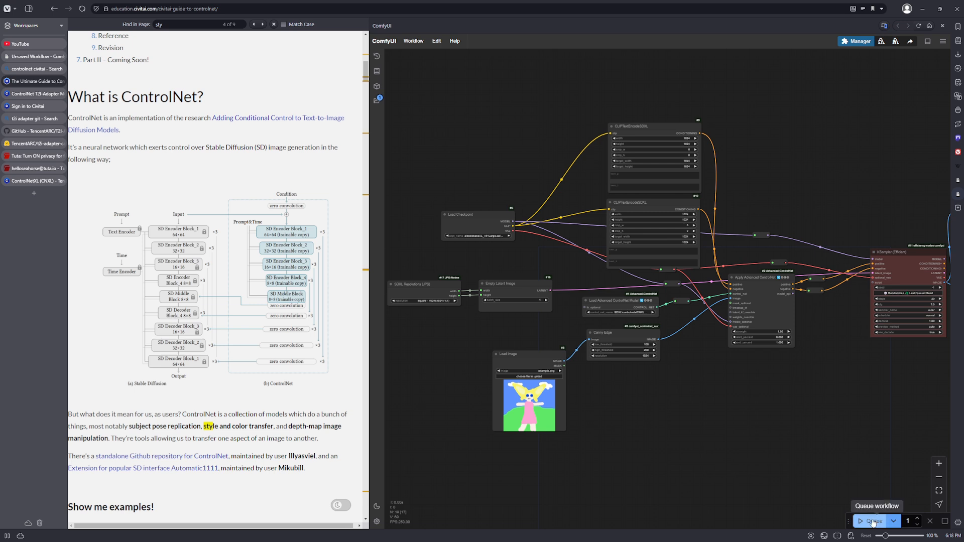
drag(863, 459, 808, 420)
scroll(847, 457, down, 3)
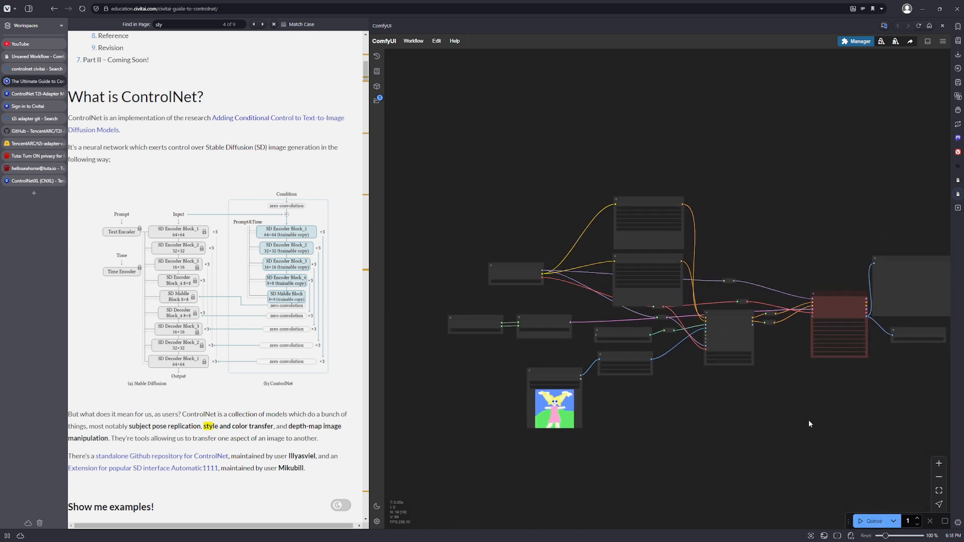
scroll(815, 423, up, 1)
scroll(814, 423, up, 2)
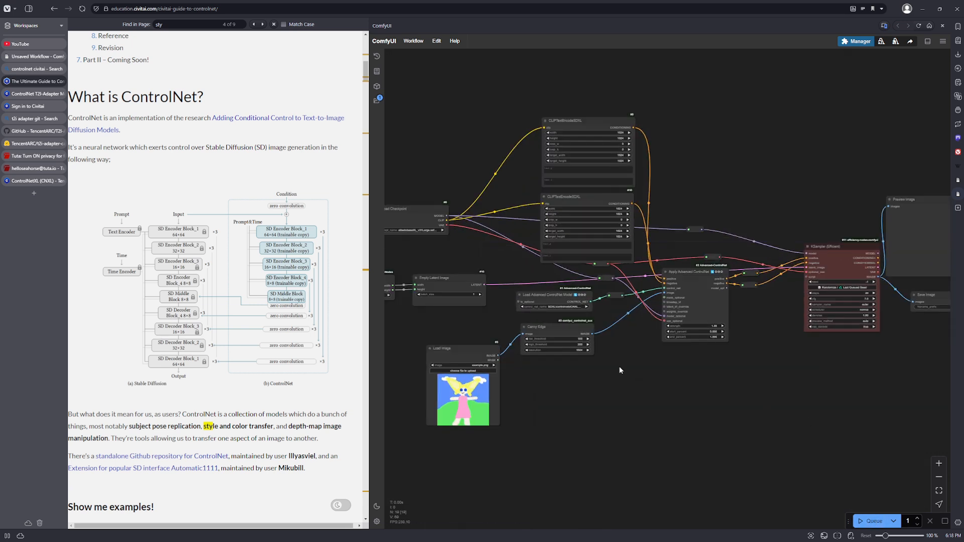
drag(619, 366, 687, 426)
scroll(688, 429, up, 4)
drag(530, 191, 595, 235)
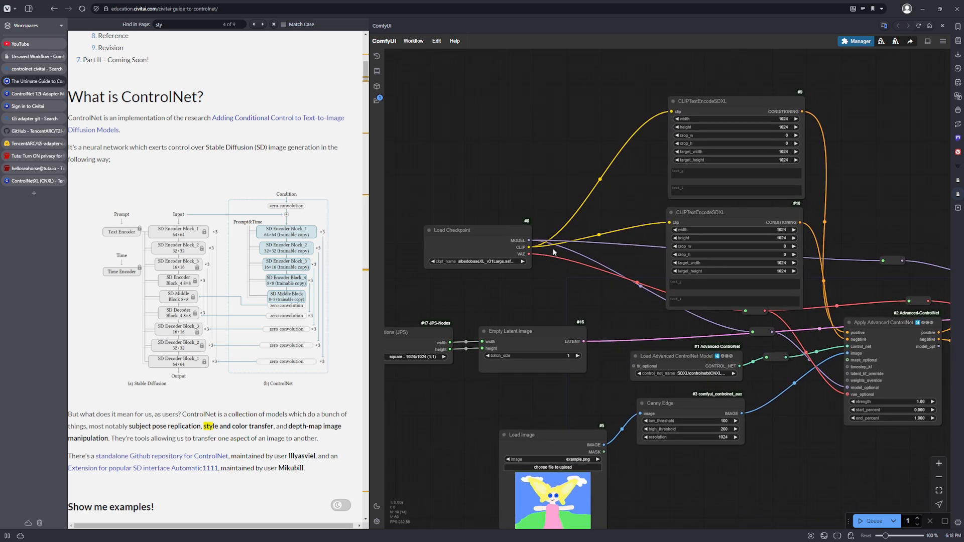
drag(792, 363, 700, 370)
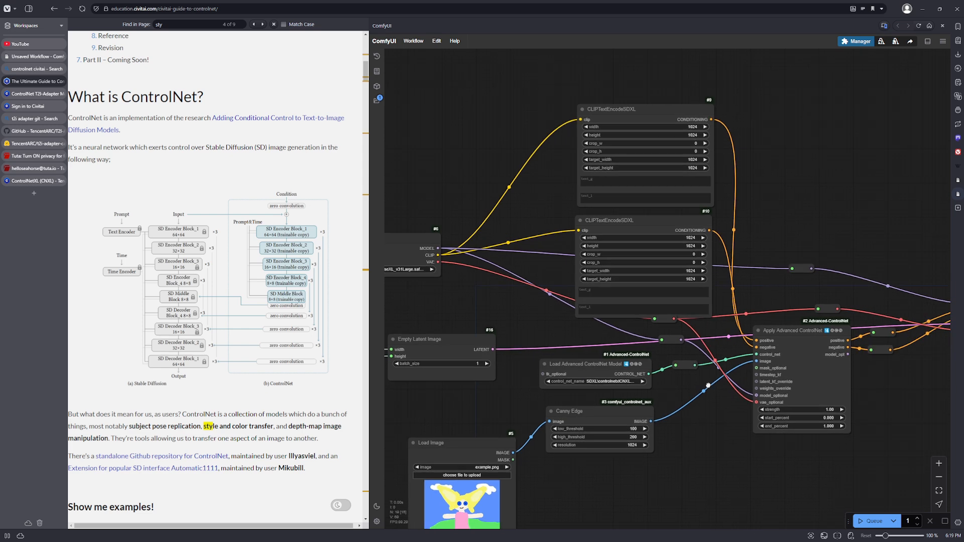
scroll(808, 435, down, 1)
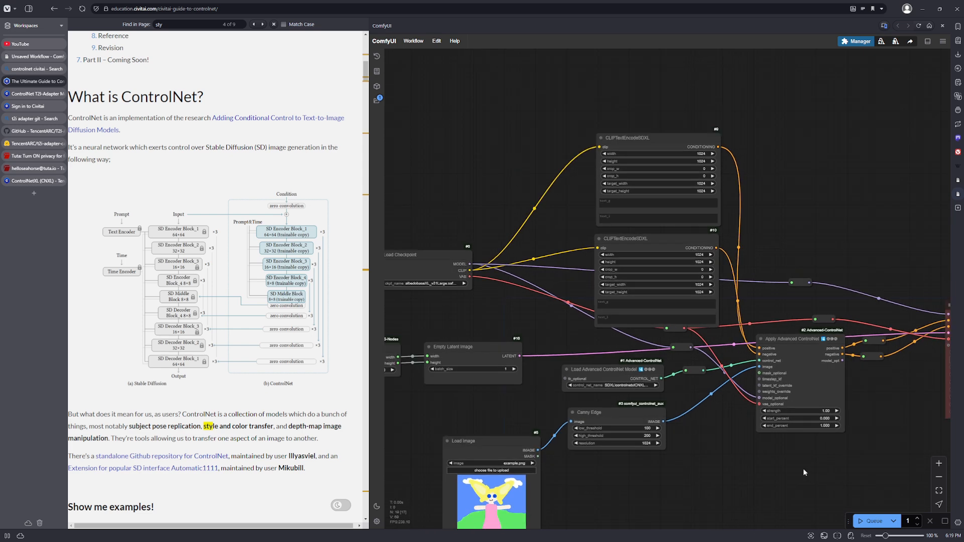
drag(615, 336, 646, 360)
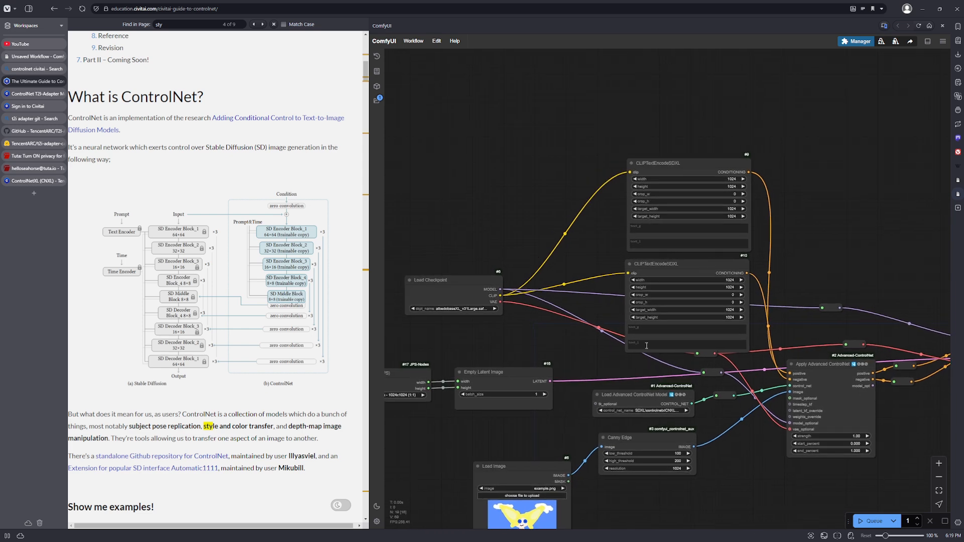
scroll(645, 286, up, 3)
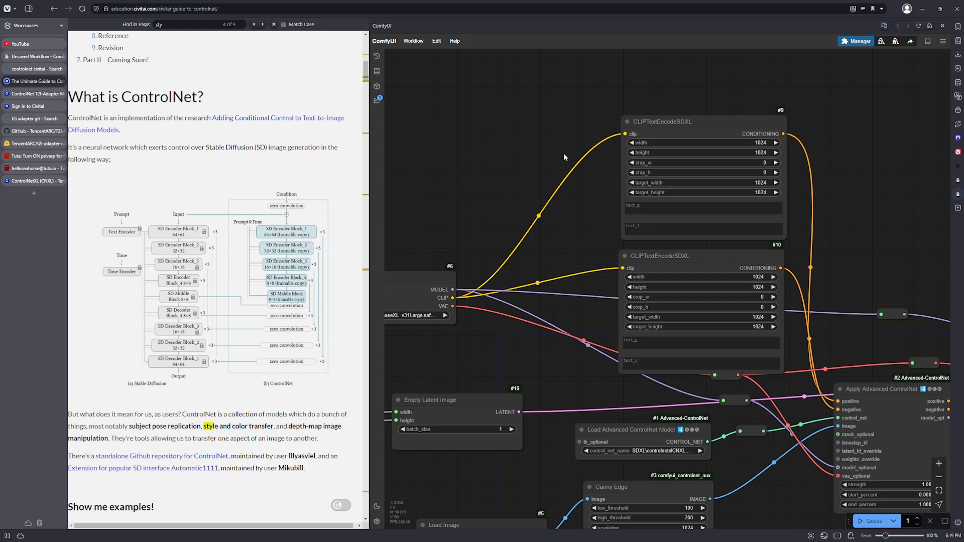
scroll(552, 166, down, 5)
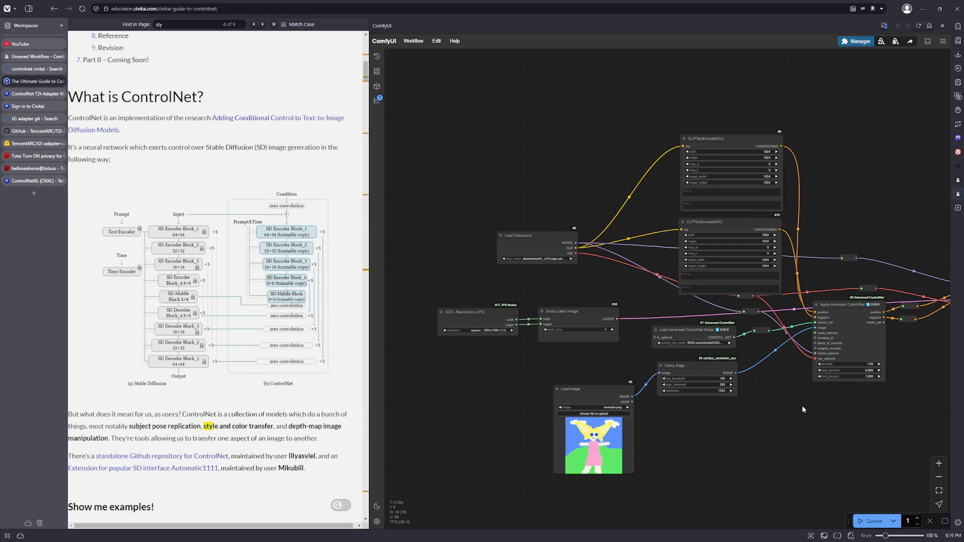
Begin the text_g prompt of the upper CLIPTextEncodeSDXL node with "The image displays a dystopian future setting image with"
scroll(802, 406, down, 1)
drag(802, 406, 660, 390)
scroll(655, 261, up, 6)
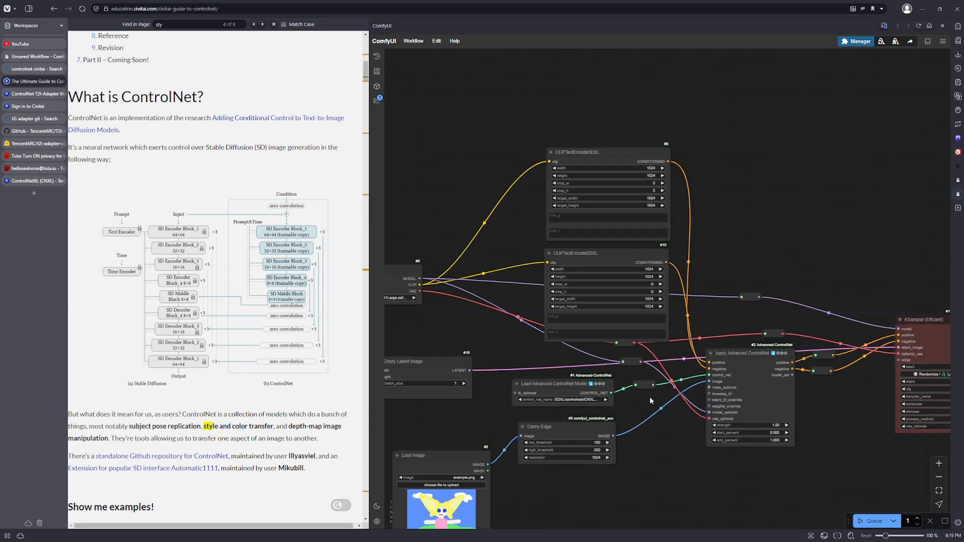
click(612, 223)
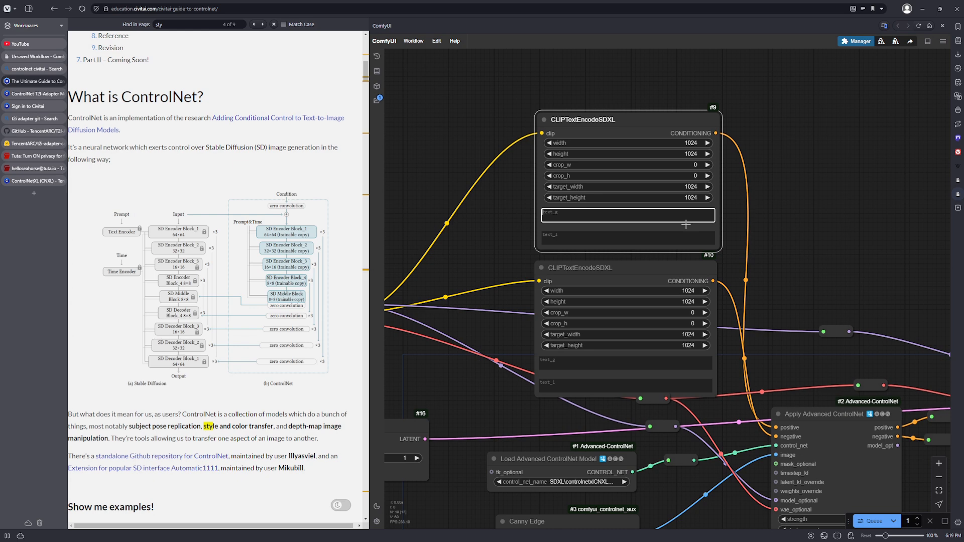
text(The i)
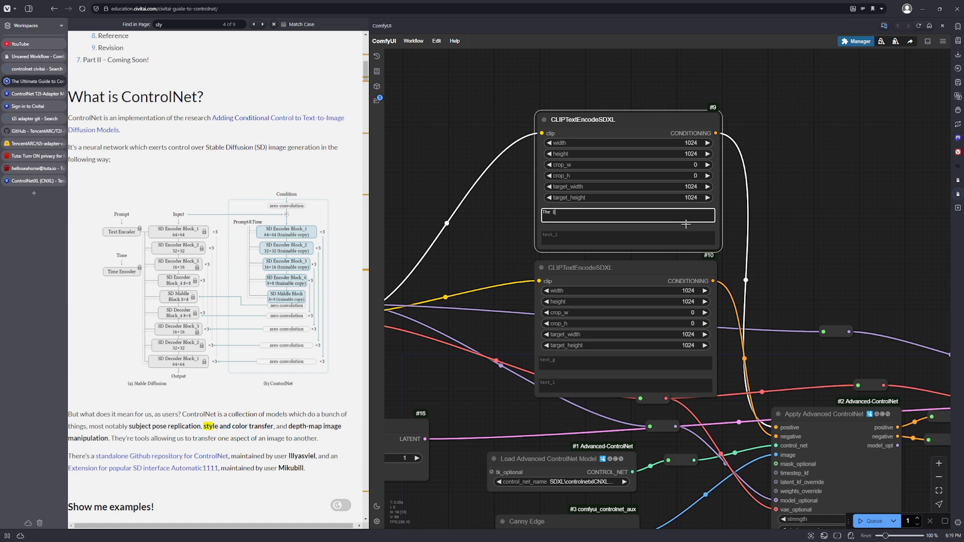
text(mage)
text( dies)
text(pla)
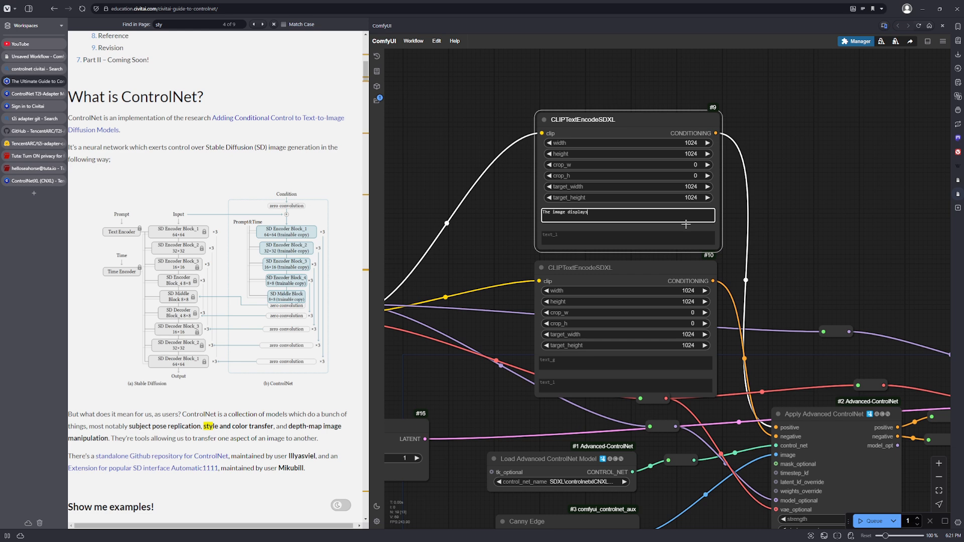
text(a dystopia)
text(n future)
text( setting )
text(ima)
text(mage w)
text(ith )
Complete the upper node's text_g prompt with "surreal elements and vivid colorful swirling lighting illuminating a figure of a mature older woman"
text(si)
text(urreal elem)
text(ents and )
text(vivi)
text(d color)
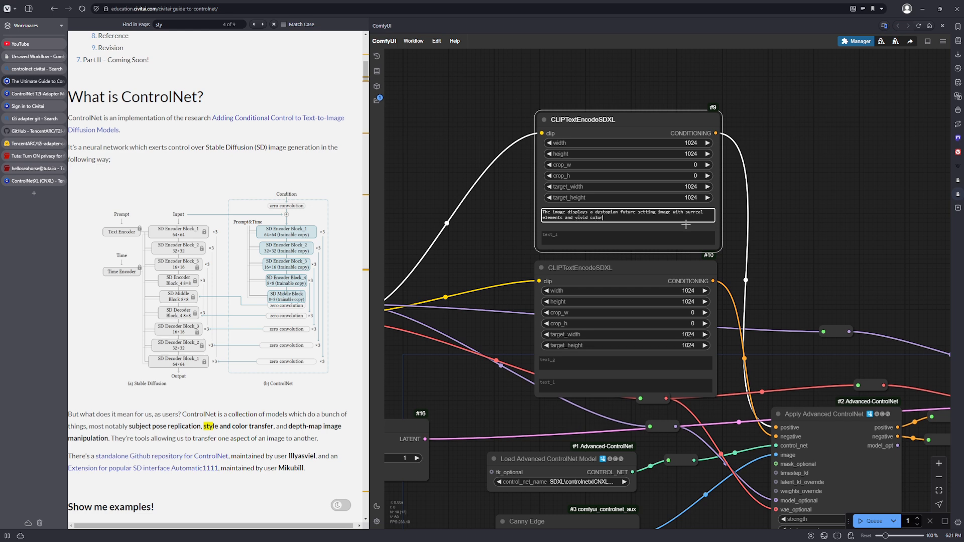
text(ful swirling lighting illuminating a figure of a ma)
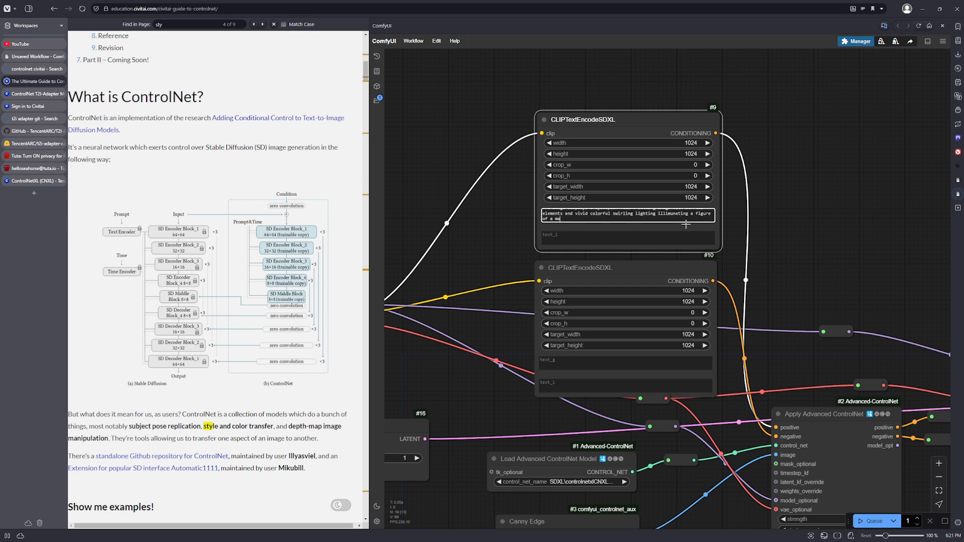
text(ture older woman)
scroll(686, 221, up, 1)
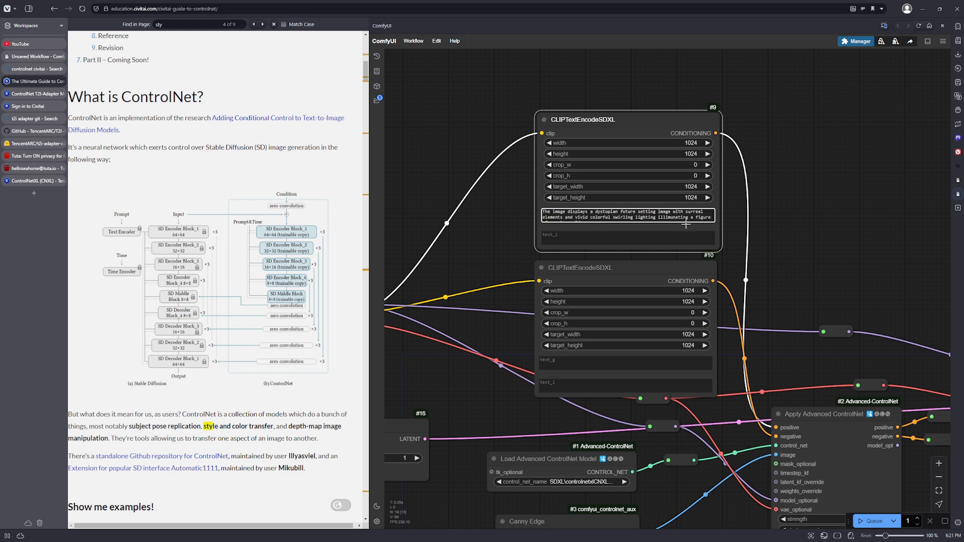
scroll(686, 224, down, 1)
scroll(685, 224, up, 1)
scroll(685, 224, down, 1)
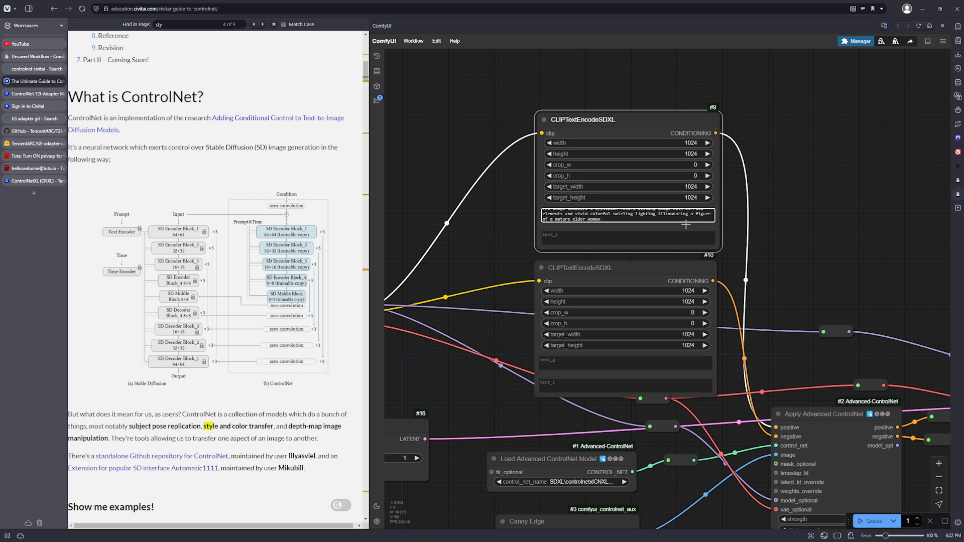
key(ctrl+a)
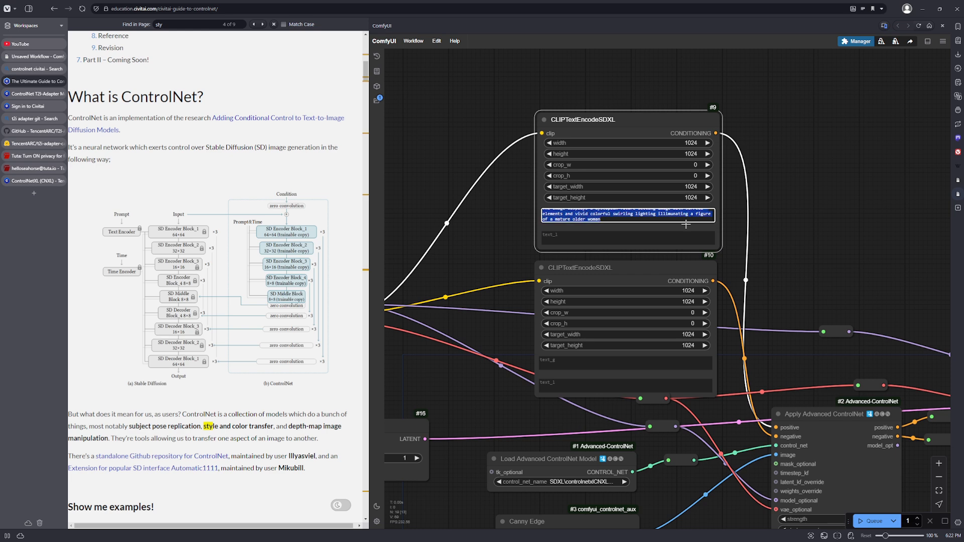
Color the upper, positive CLIPTextEncodeSDXL node green and the lower, negative CLIPTextEncodeSDXL node red
right_click(669, 122)
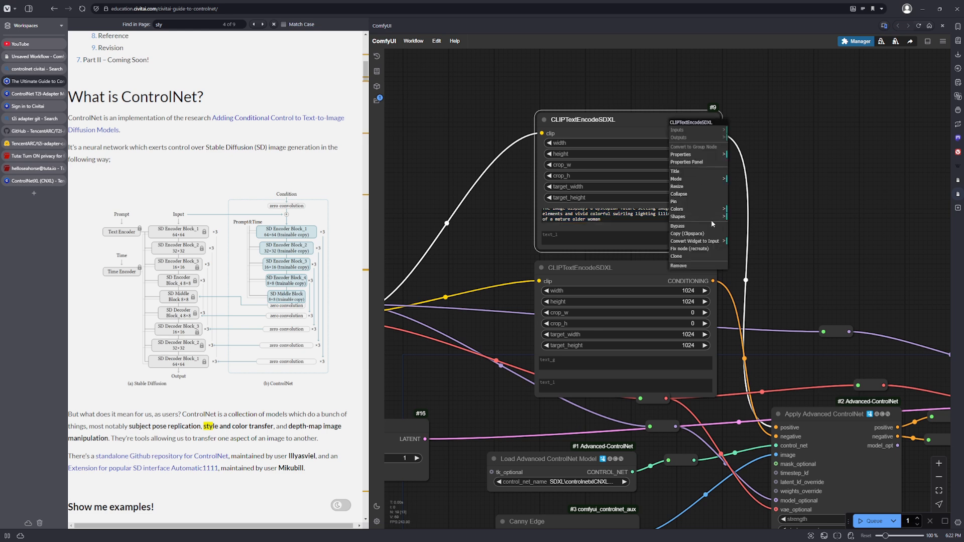
click(672, 209)
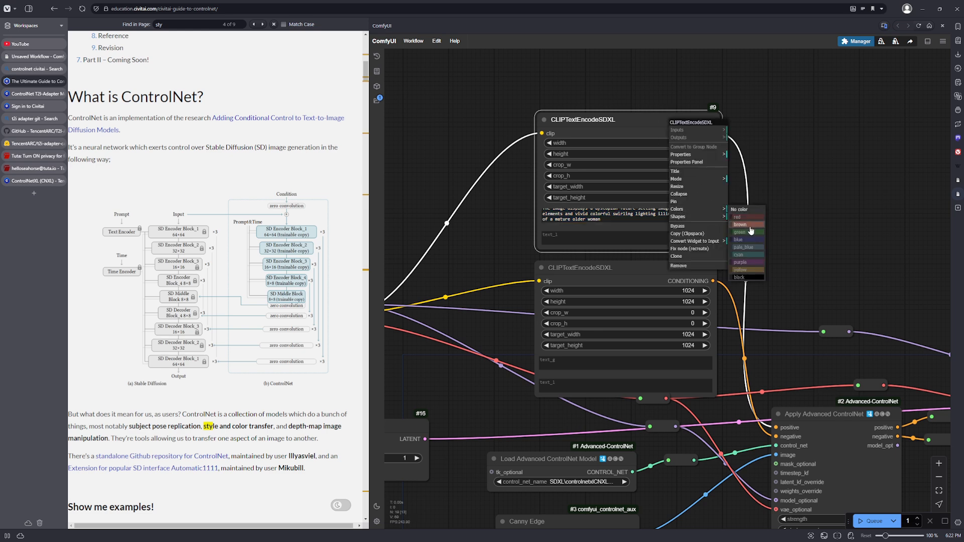
click(750, 234)
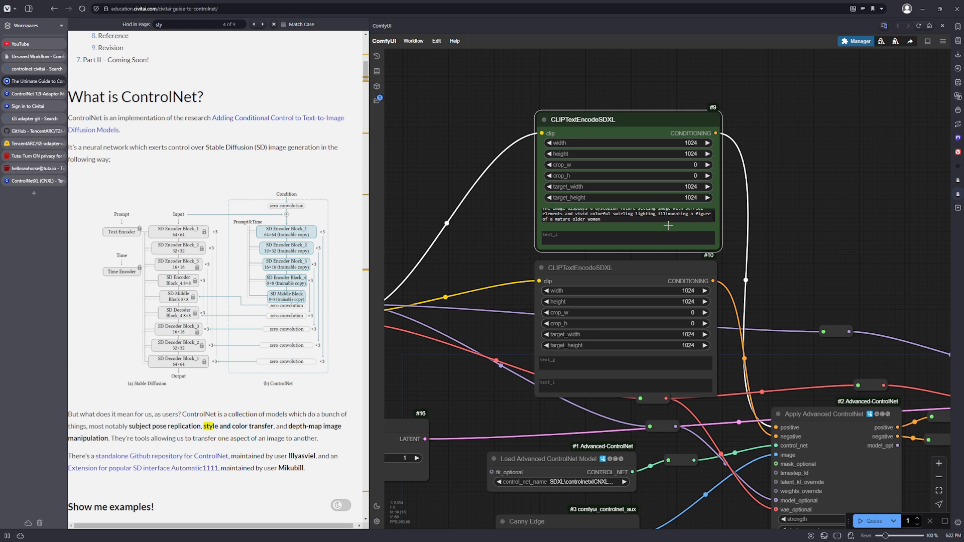
right_click(639, 271)
click(678, 349)
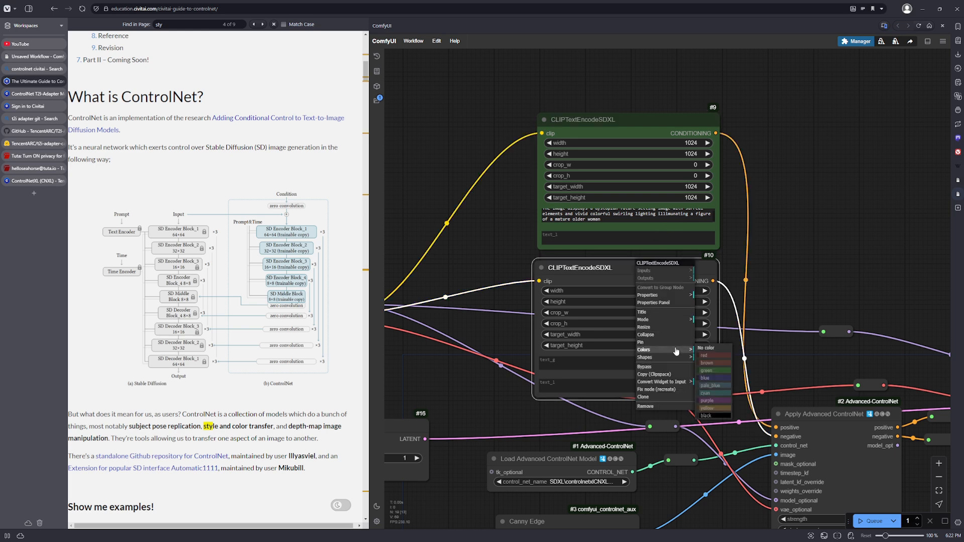
click(713, 354)
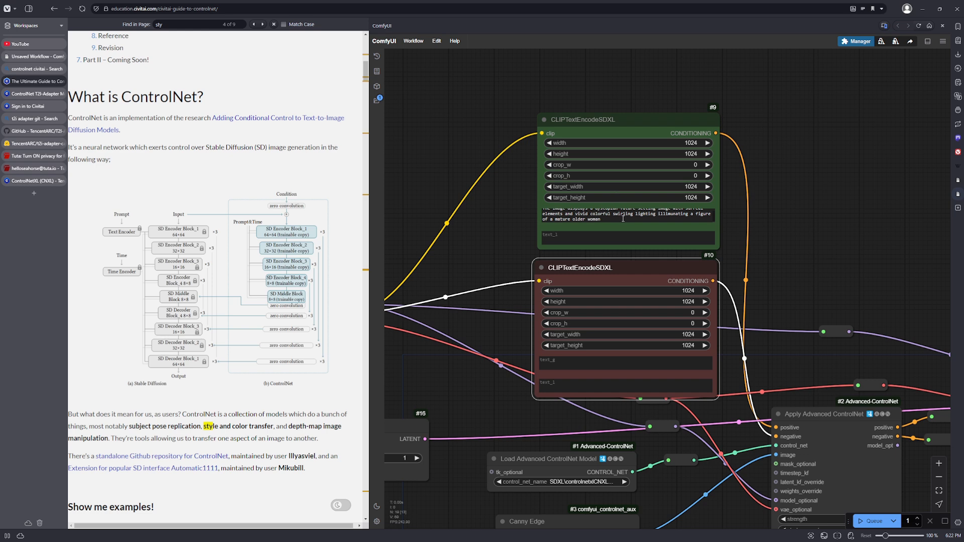
Change the KSampler (Efficient) node's color to blue to set it apart from the red text encoder
scroll(629, 219, down, 5)
scroll(666, 189, down, 5)
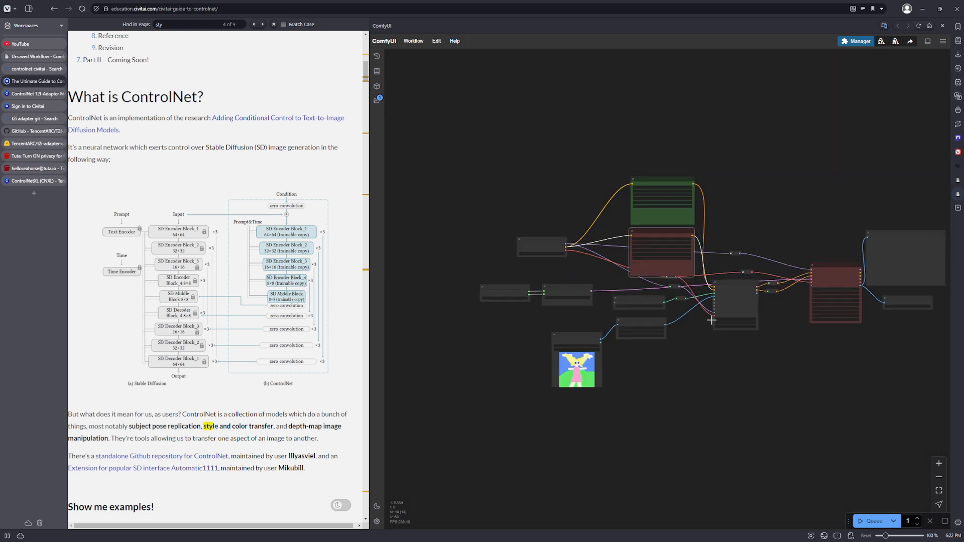
right_click(782, 290)
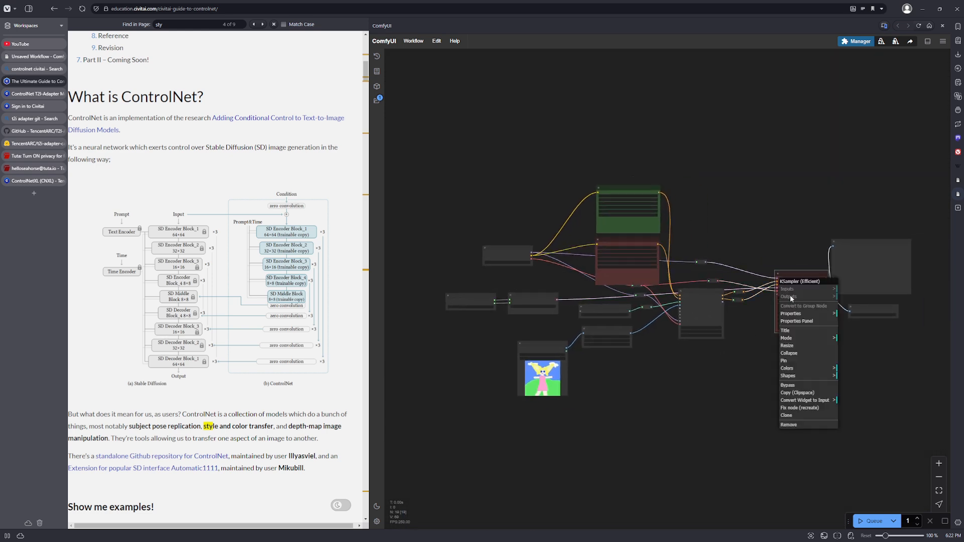
click(813, 370)
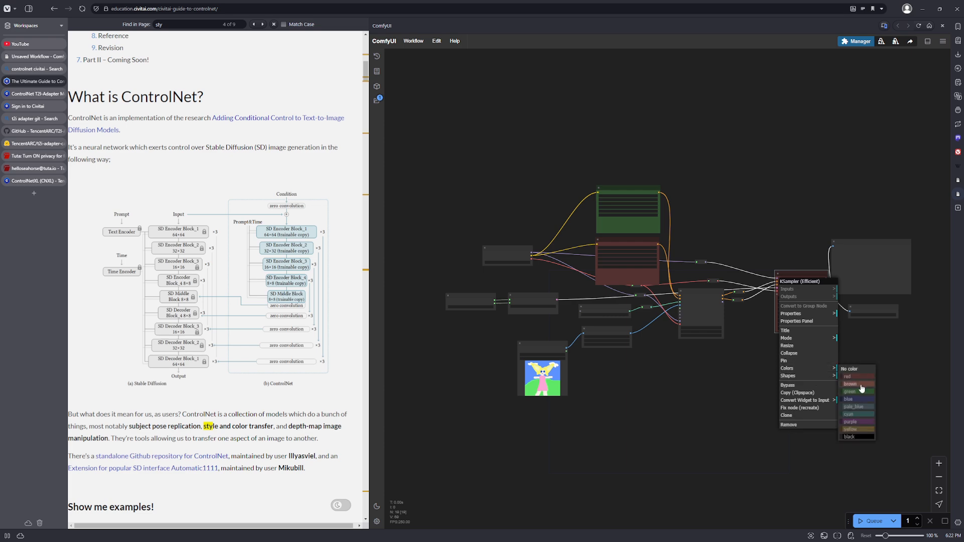
click(853, 399)
scroll(823, 346, up, 3)
scroll(823, 345, up, 4)
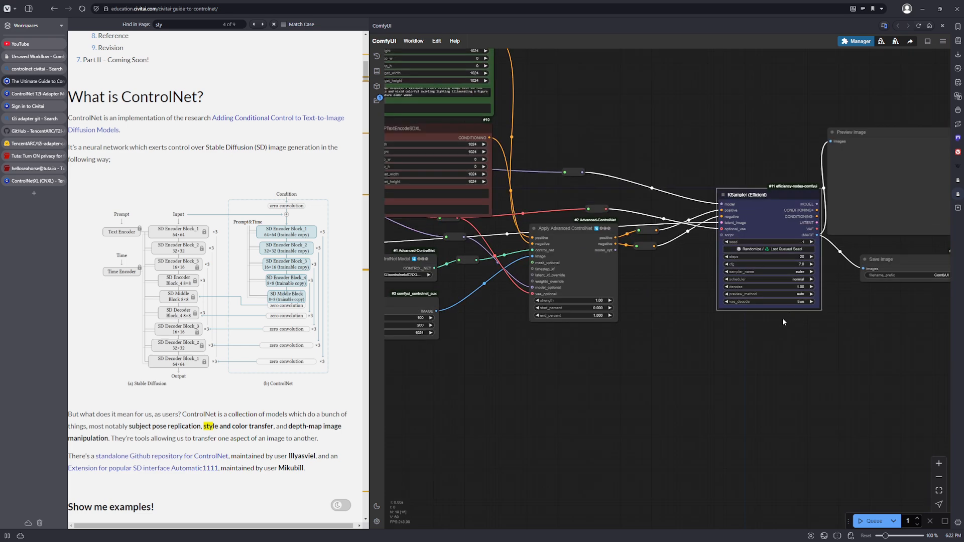
drag(731, 338, 841, 373)
scroll(816, 384, down, 4)
scroll(642, 328, up, 5)
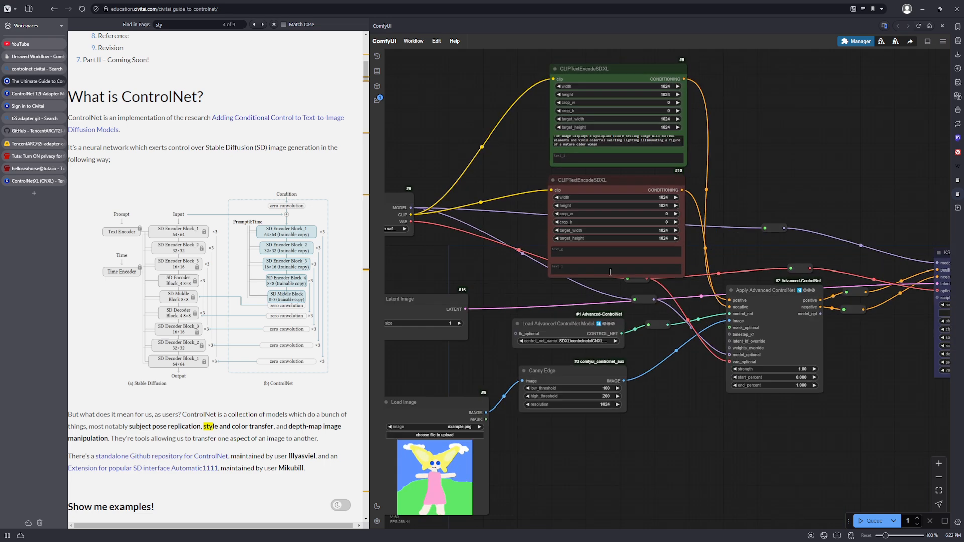
Copy the full text_g prompt of the green CLIPTextEncodeSDXL node into its text_l field
click(571, 133)
key(ctrl+a)
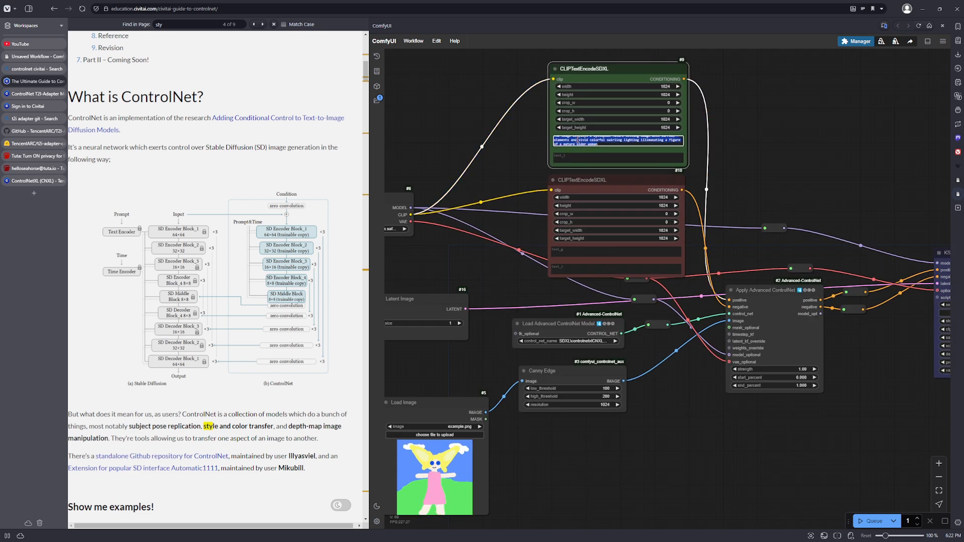
click(576, 156)
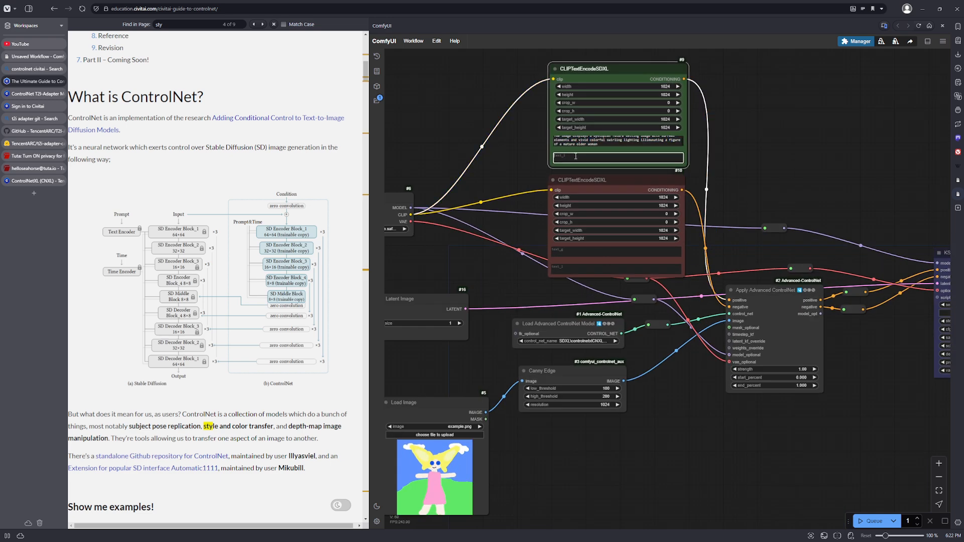
text(The image displays a dystopian future setting image with surreal elements and vivid colorful swirling lighting illuminating a figure of a mature older woman)
Enter "The image displays anything considered disfigured or an error or a rejected image, or nudity, or NSFW" as the red node's text_g prompt
click(611, 247)
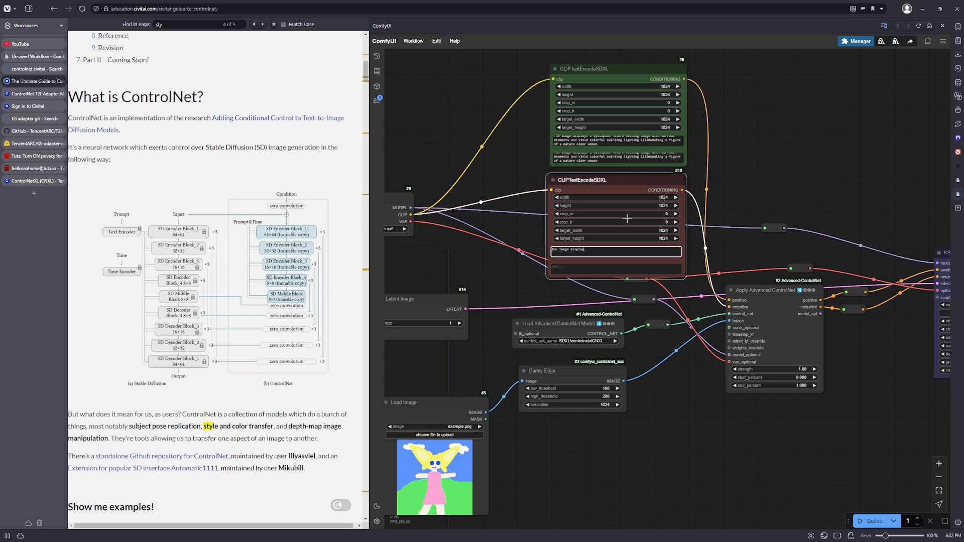
text(thing considered)
text(disfigured or an err)
text(or)
Look over the whole workflow from the checkpoint loader to the KSampler and the image output nodes
scroll(800, 132, down, 3)
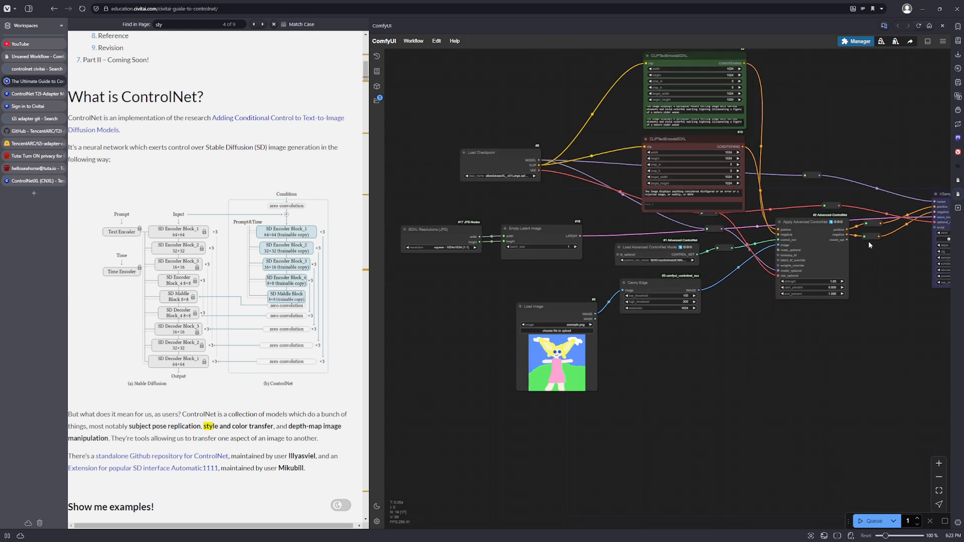
double_click(869, 244)
click(899, 252)
mouse_move(884, 251)
mouse_down()
mouse_move(827, 292)
mouse_move(827, 305)
mouse_move(800, 307)
mouse_up()
scroll(884, 263, down, 2)
scroll(828, 292, down, 2)
scroll(799, 307, up, 1)
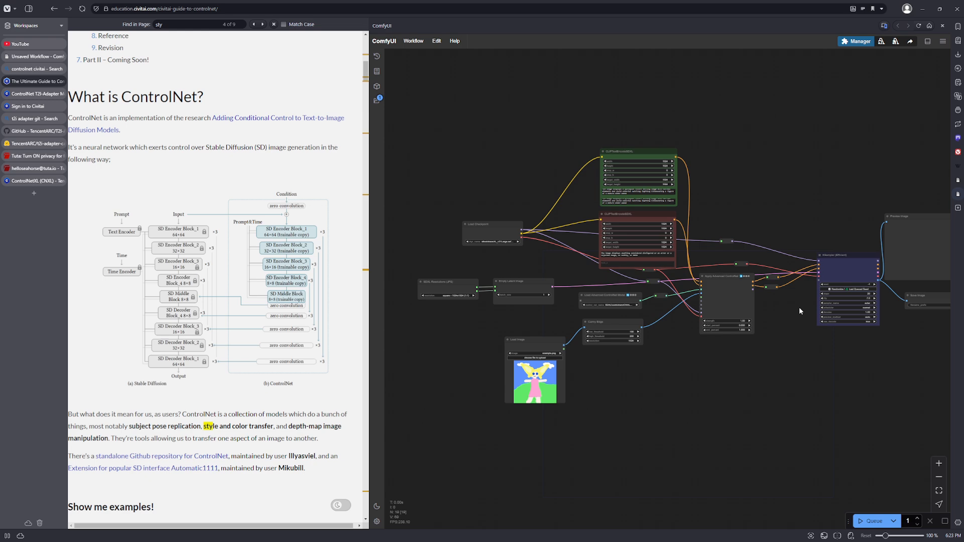
scroll(799, 310, up, 1)
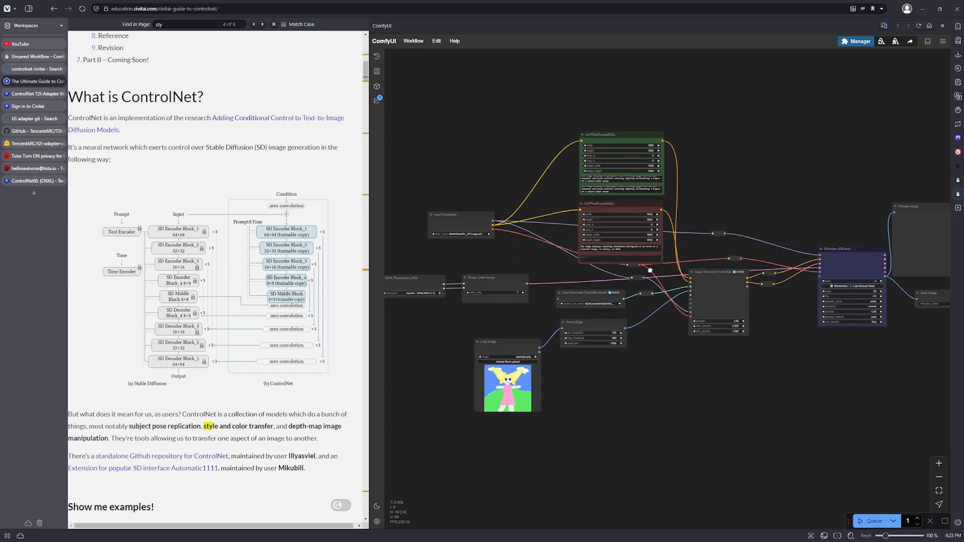
drag(652, 271, 664, 273)
scroll(663, 274, down, 2)
scroll(682, 277, up, 6)
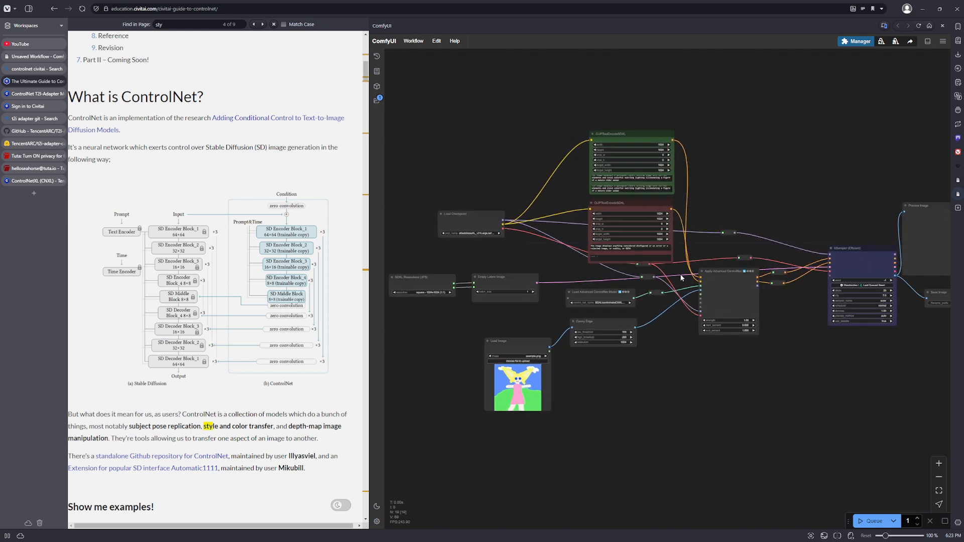
Nudge the red and green CLIPTextEncodeSDXL nodes so they stack closely, one directly above the other
drag(683, 272, 702, 312)
drag(701, 246, 712, 262)
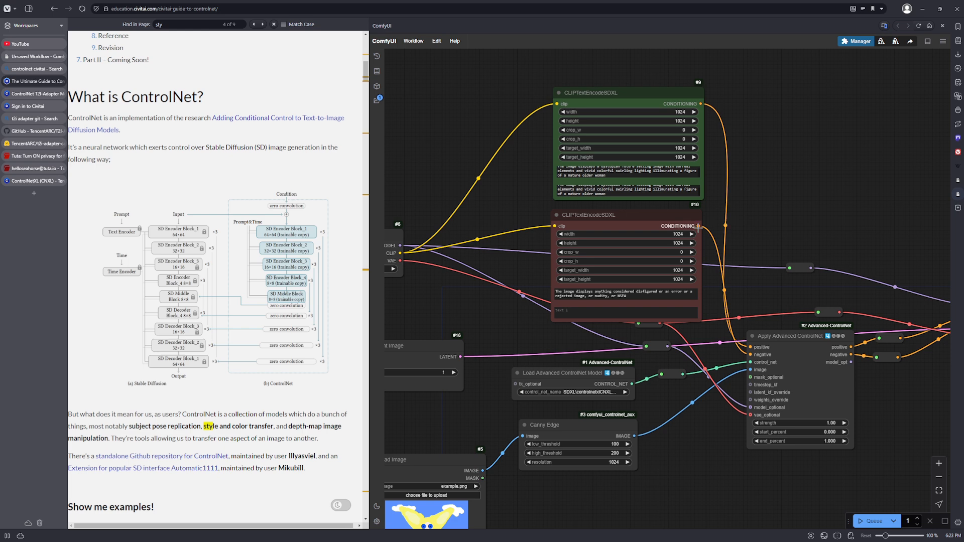
drag(679, 217, 679, 210)
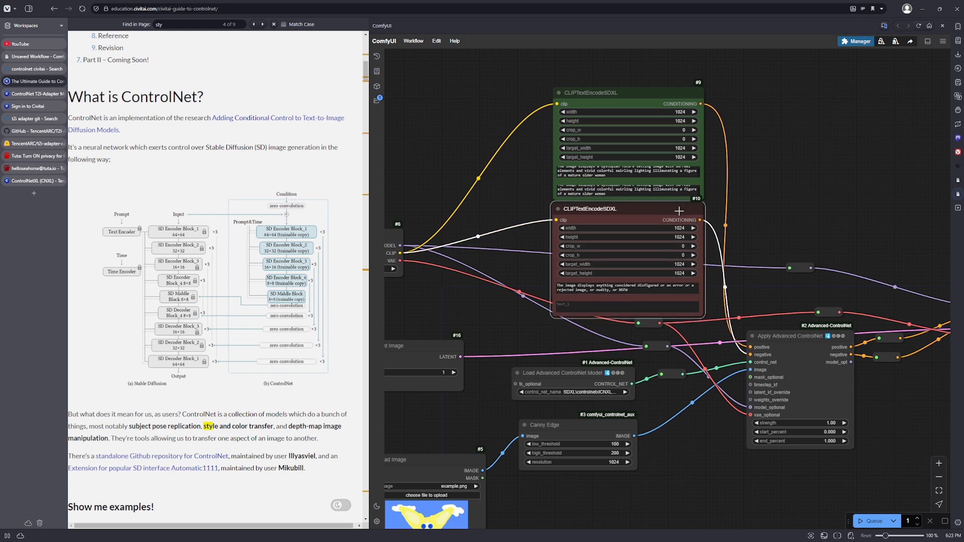
drag(652, 92, 650, 91)
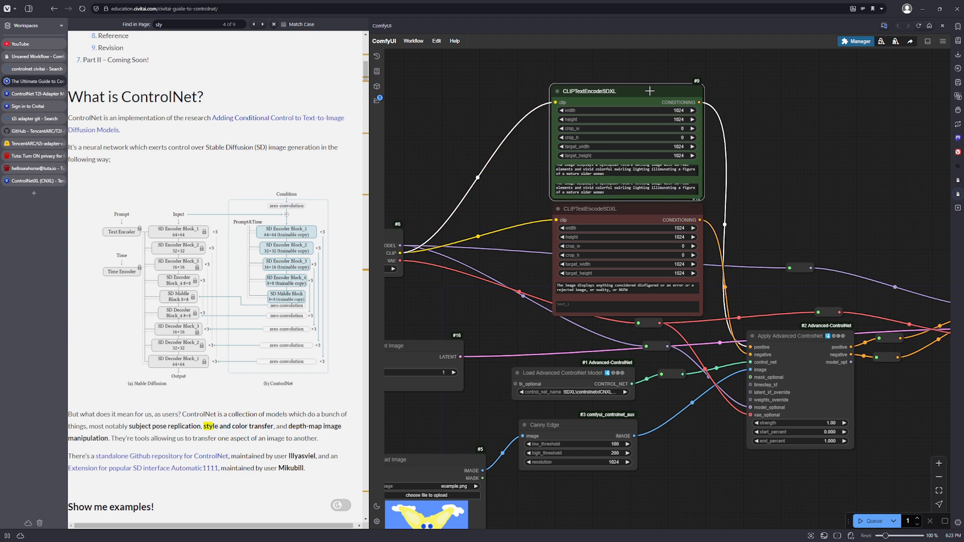
click(739, 144)
Review the wiring from the text encoders and Canny Edge node through Apply Advanced ControlNet to the KSampler
scroll(739, 144, down, 3)
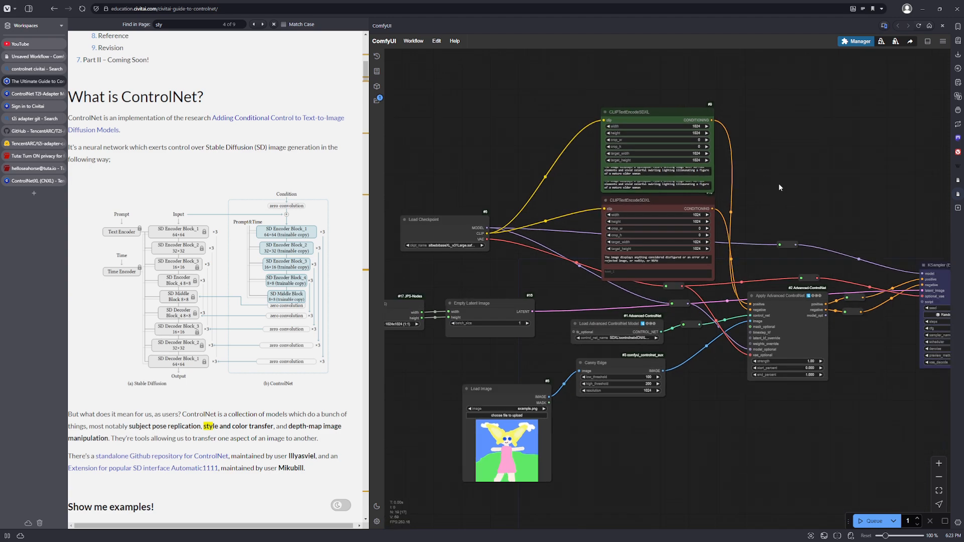
mouse_move(808, 211)
mouse_down()
mouse_move(759, 193)
mouse_move(730, 132)
mouse_move(666, 128)
mouse_move(844, 144)
mouse_up()
scroll(775, 194, up, 5)
scroll(687, 142, down, 4)
scroll(838, 174, down, 3)
mouse_move(738, 150)
mouse_down()
mouse_move(896, 170)
mouse_move(785, 203)
mouse_up()
scroll(797, 190, up, 3)
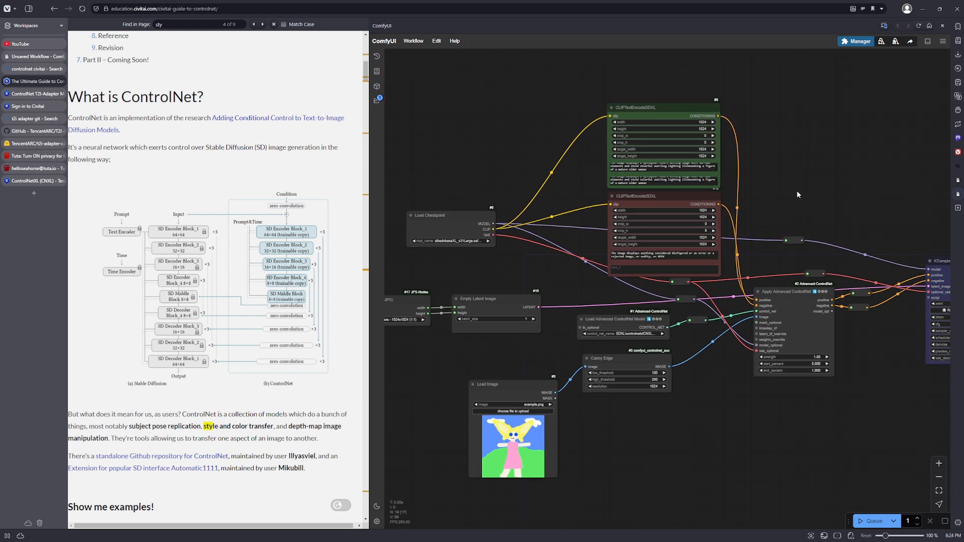
scroll(794, 191, down, 2)
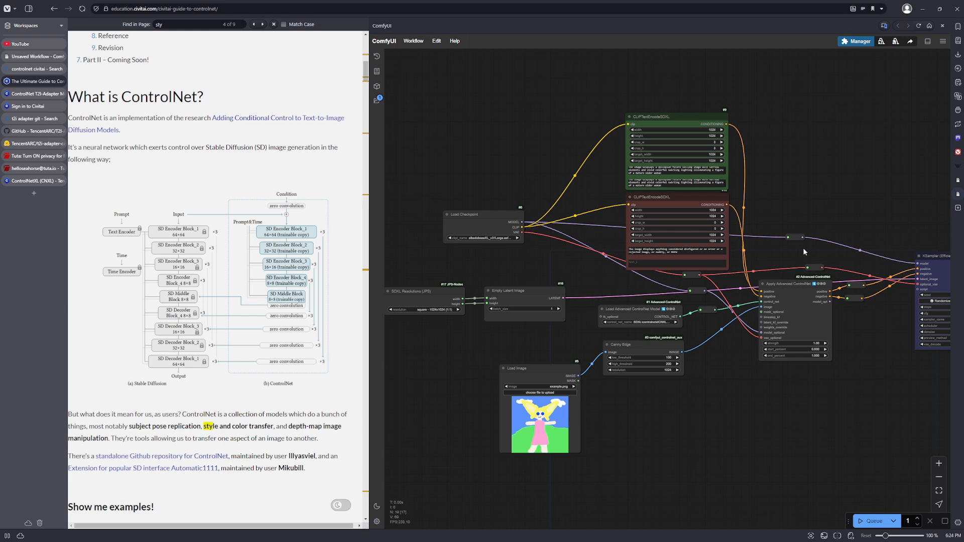
scroll(803, 248, up, 3)
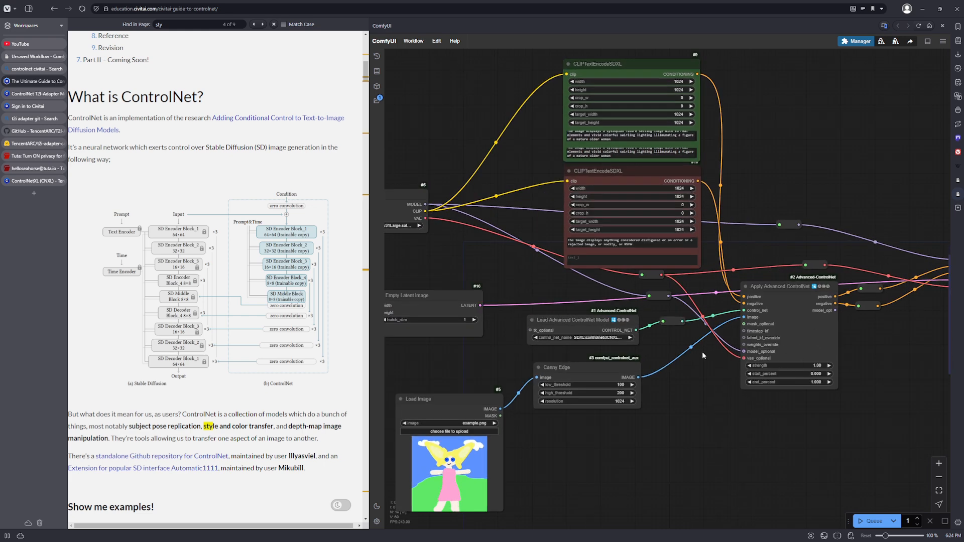
scroll(716, 382, down, 2)
scroll(834, 390, down, 3)
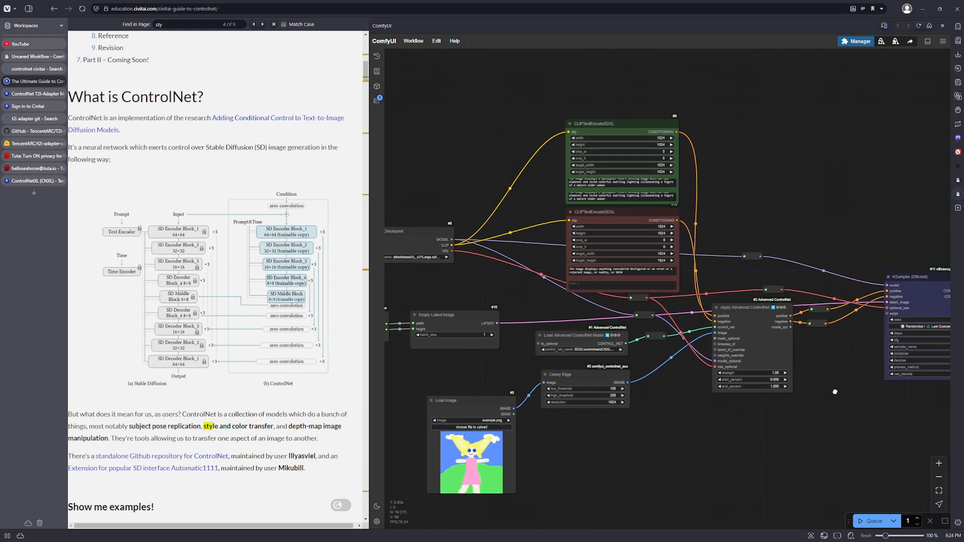
drag(834, 392, 814, 379)
drag(907, 430, 685, 409)
scroll(686, 399, down, 4)
drag(555, 438, 706, 393)
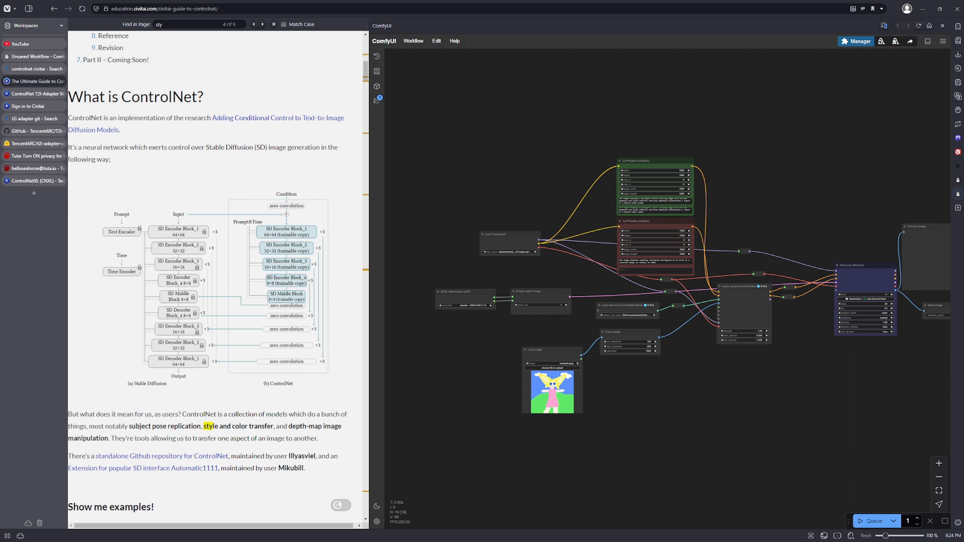
Queue the workflow to start an image generation and check the Load Checkpoint node as it runs
drag(879, 469, 830, 450)
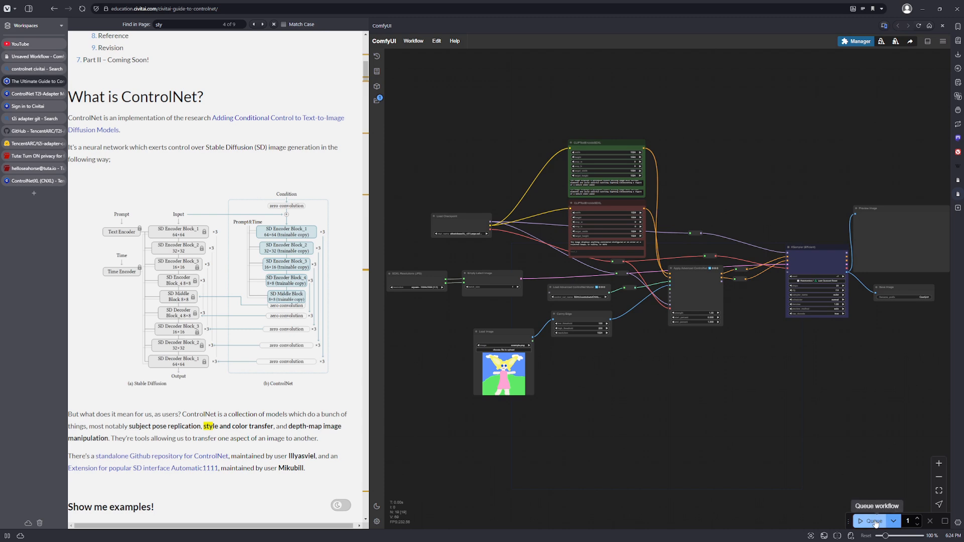
drag(435, 243, 516, 291)
scroll(549, 290, up, 8)
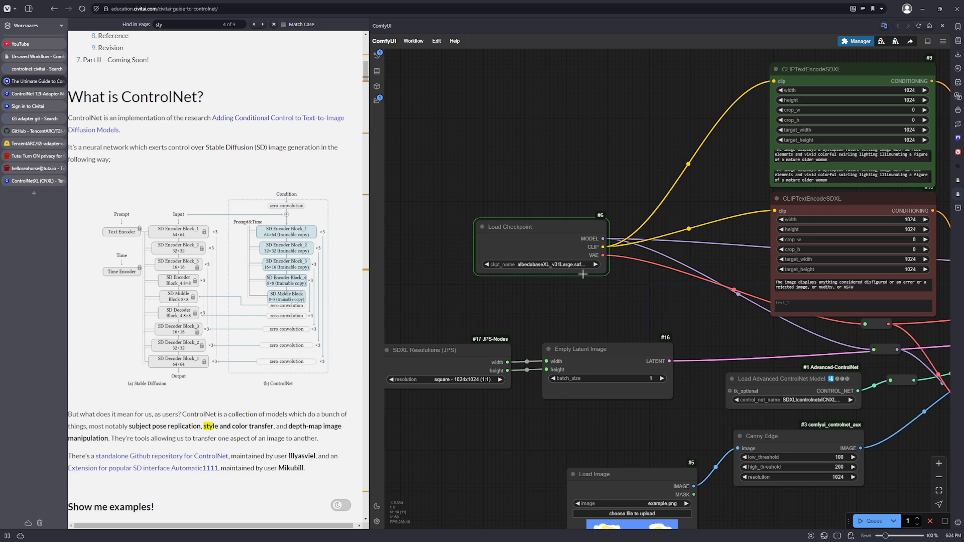
scroll(588, 260, down, 3)
scroll(612, 267, down, 2)
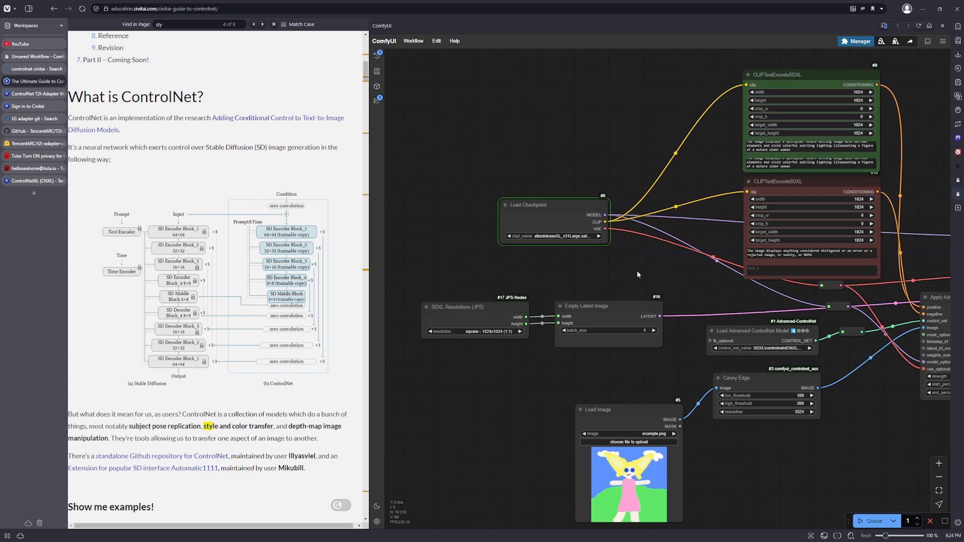
Add a DualCLIPLoader node in the empty space above the Load Checkpoint node
drag(668, 273, 573, 271)
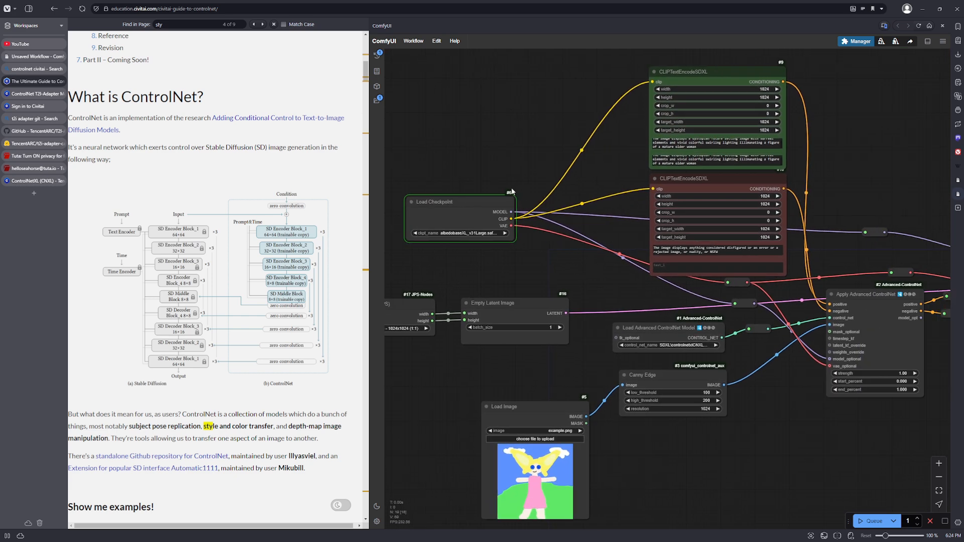
drag(425, 118, 456, 125)
double_click(456, 124)
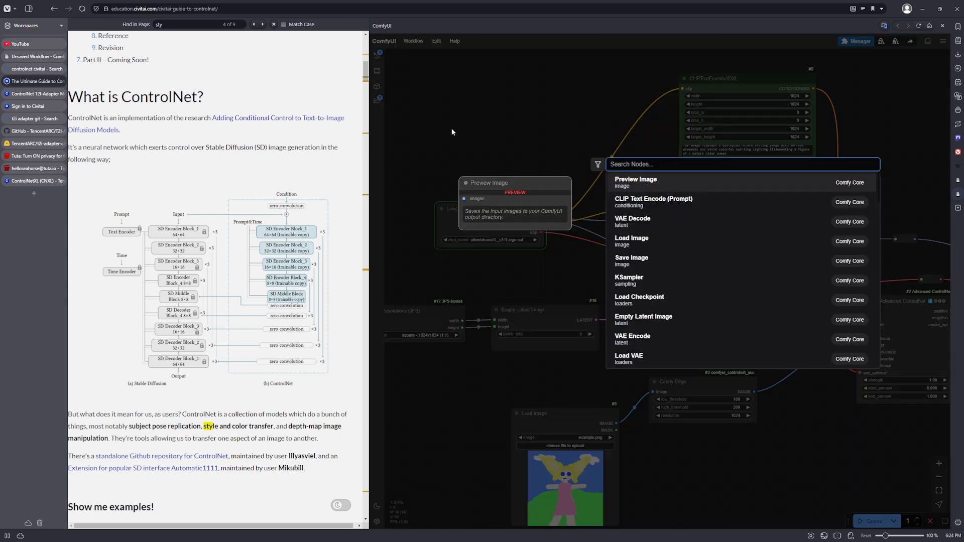
text(dual)
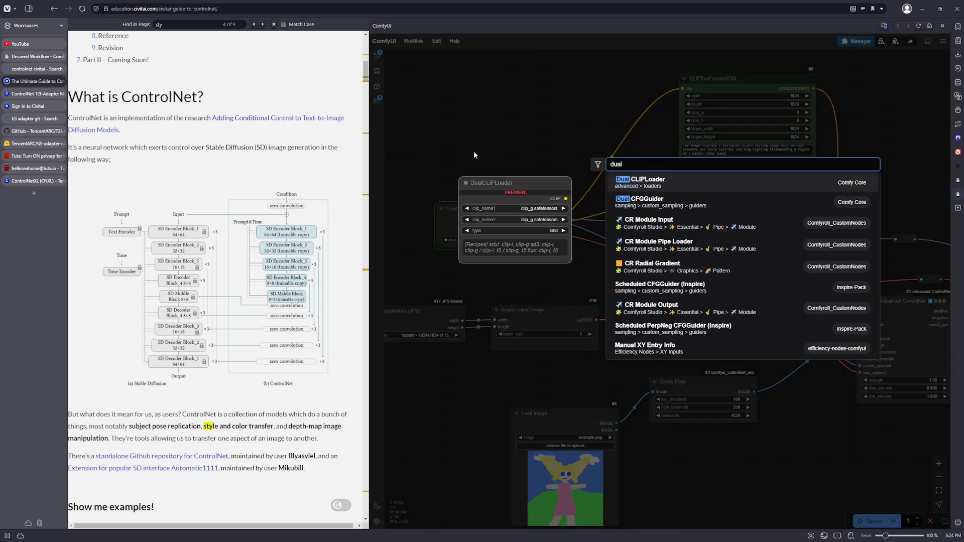
click(661, 180)
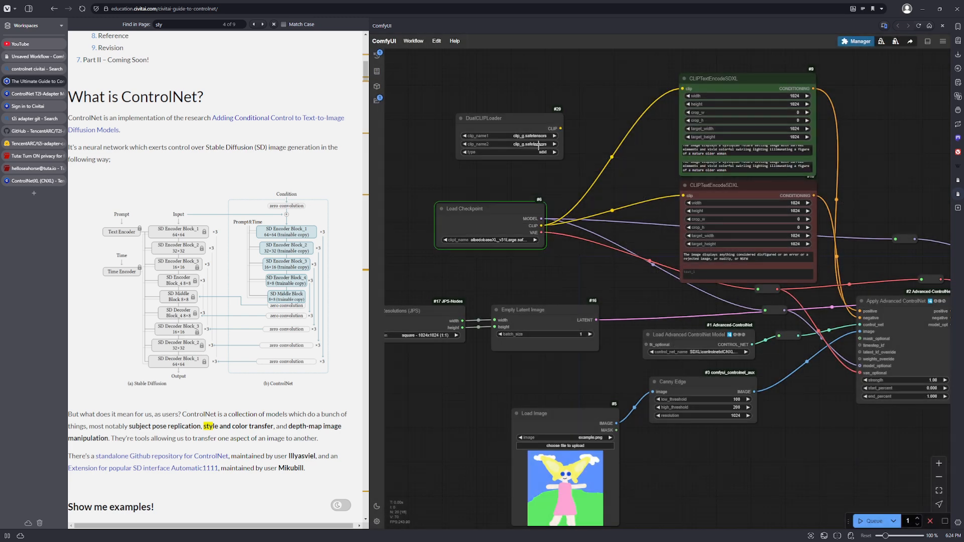
Align the DualCLIPLoader above the checkpoint loader and set its clip_name1 to clip_l.safetensors
click(525, 127)
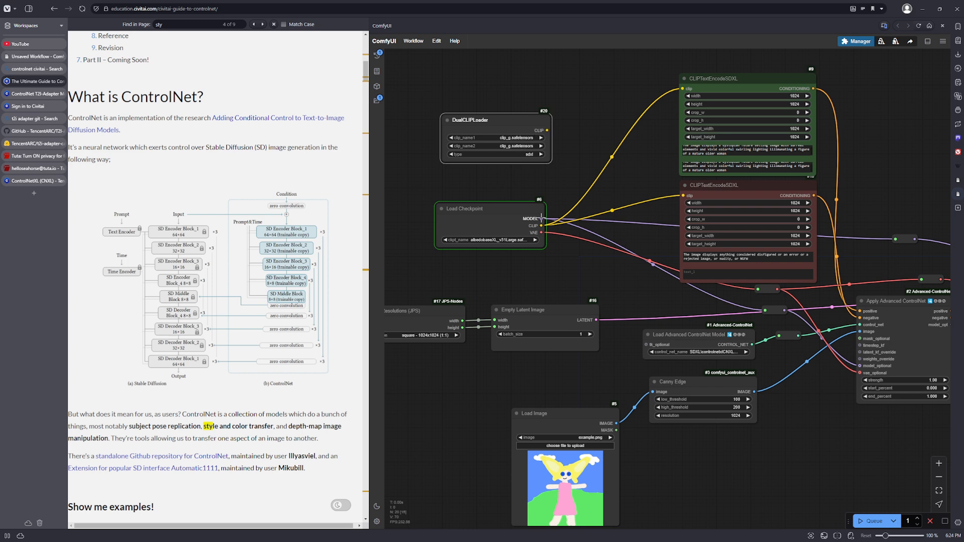
click(512, 137)
click(527, 147)
drag(532, 129, 524, 131)
Inspect the output end of the graph around the KSampler (Efficient), Preview Image and Save Image nodes
scroll(833, 120, down, 2)
drag(943, 151, 668, 173)
scroll(736, 171, up, 4)
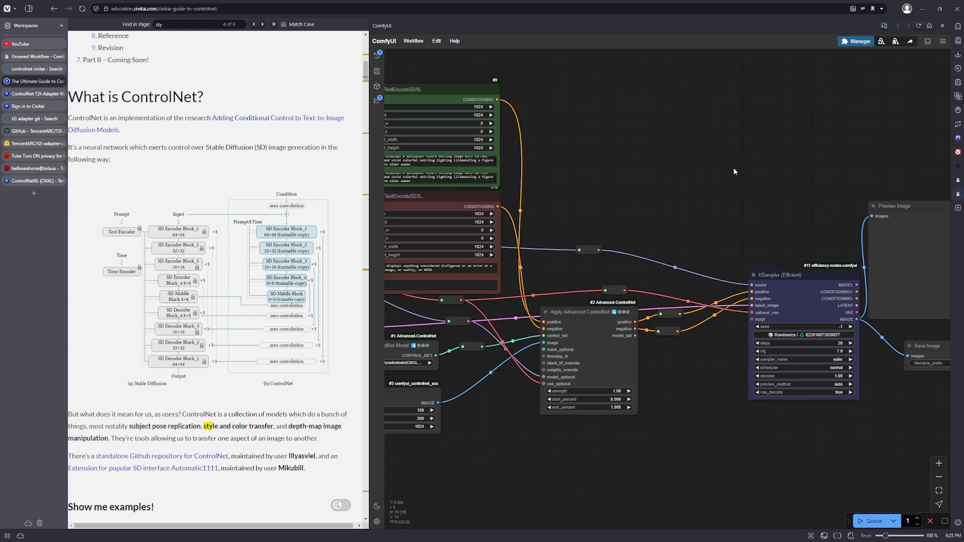
drag(873, 187, 692, 131)
drag(591, 129, 817, 139)
scroll(575, 146, down, 4)
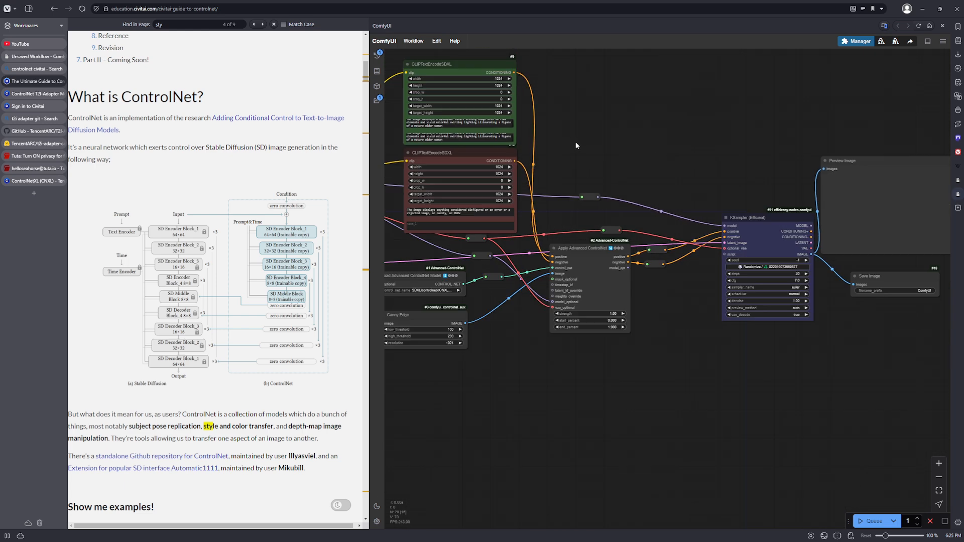
Examine the DualCLIPLoader and Load Checkpoint nodes and the checkpoint's links to the encoders and ControlNet during the run
drag(576, 146, 616, 180)
scroll(594, 187, up, 2)
scroll(593, 186, up, 3)
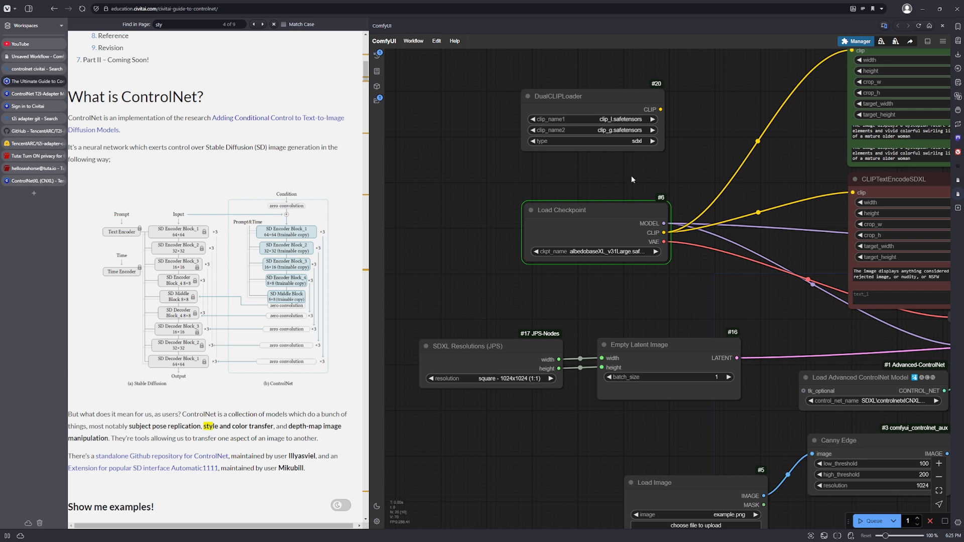
drag(634, 174, 525, 207)
scroll(617, 188, down, 6)
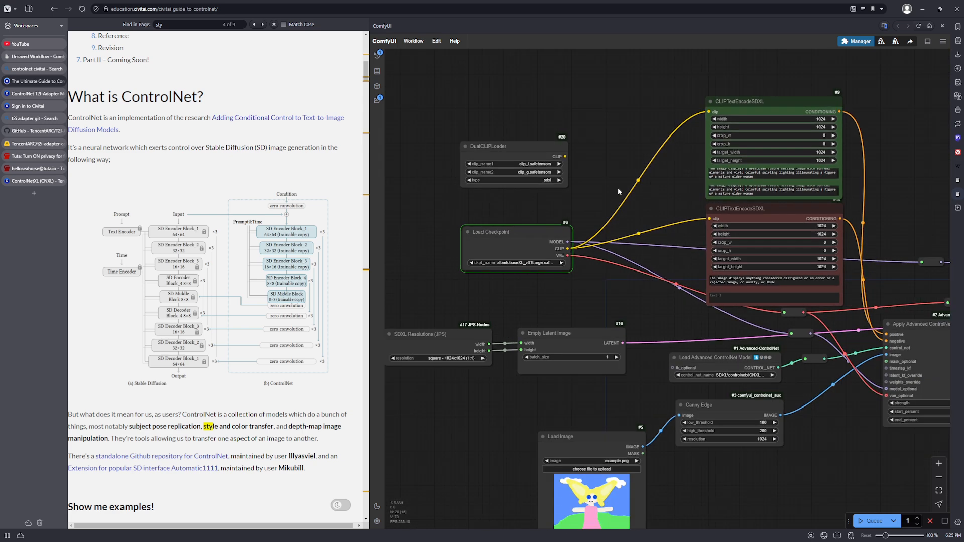
scroll(887, 197, down, 2)
drag(887, 197, 740, 196)
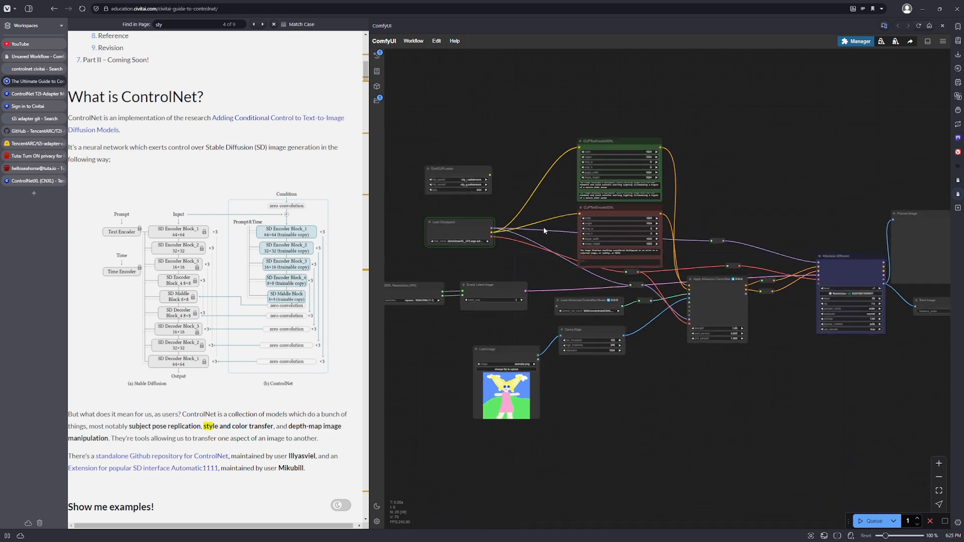
scroll(544, 230, up, 5)
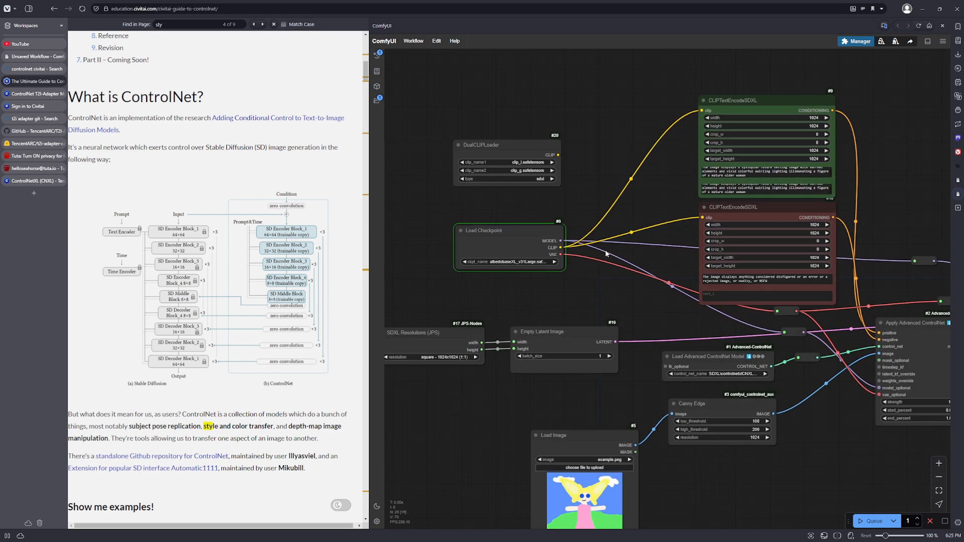
scroll(606, 254, up, 1)
drag(607, 254, 578, 229)
scroll(637, 252, up, 1)
scroll(640, 246, down, 3)
scroll(668, 246, down, 2)
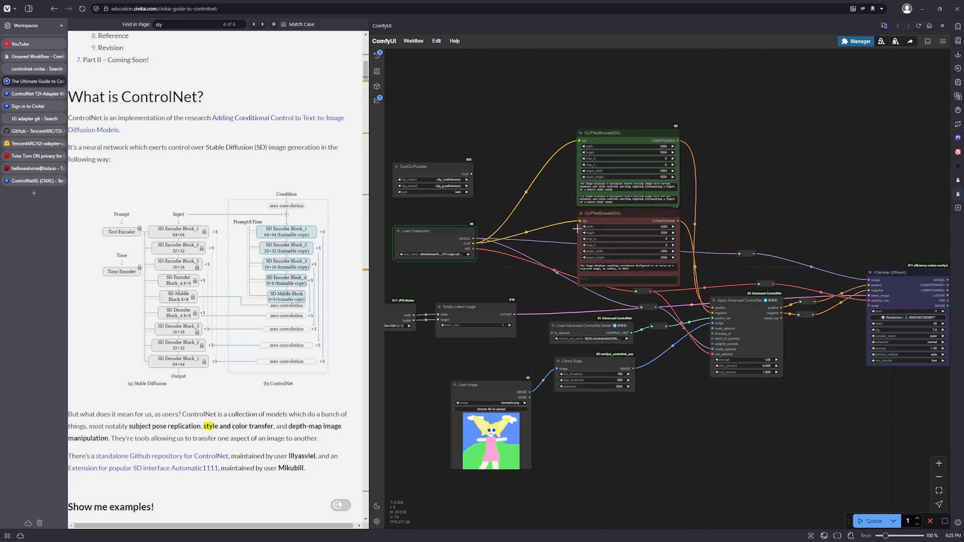
drag(515, 246, 600, 241)
scroll(560, 253, up, 3)
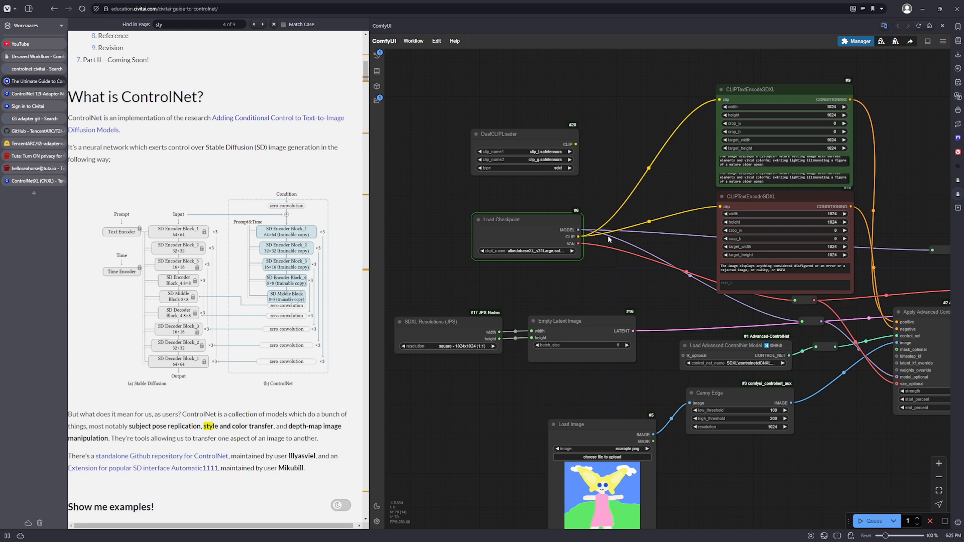
scroll(608, 239, down, 3)
scroll(820, 386, down, 2)
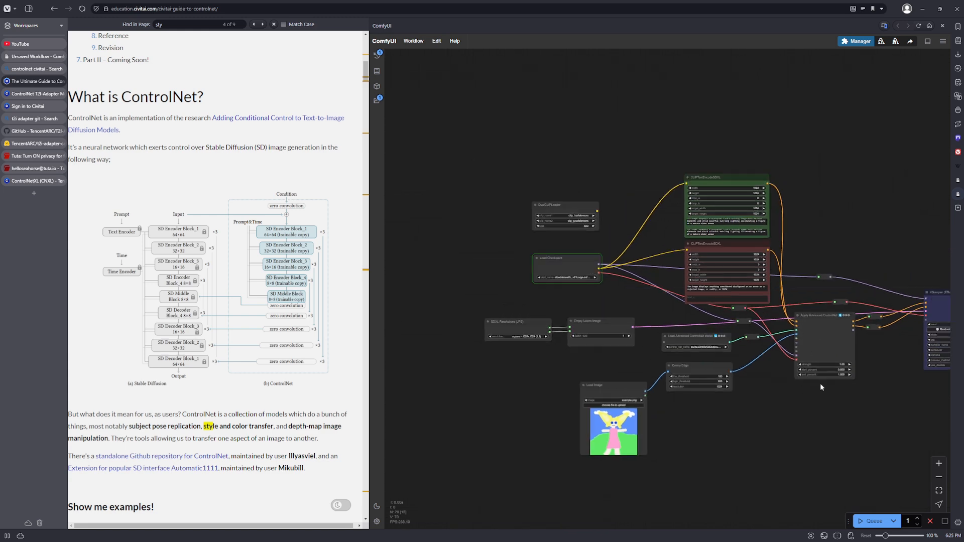
drag(873, 386, 808, 377)
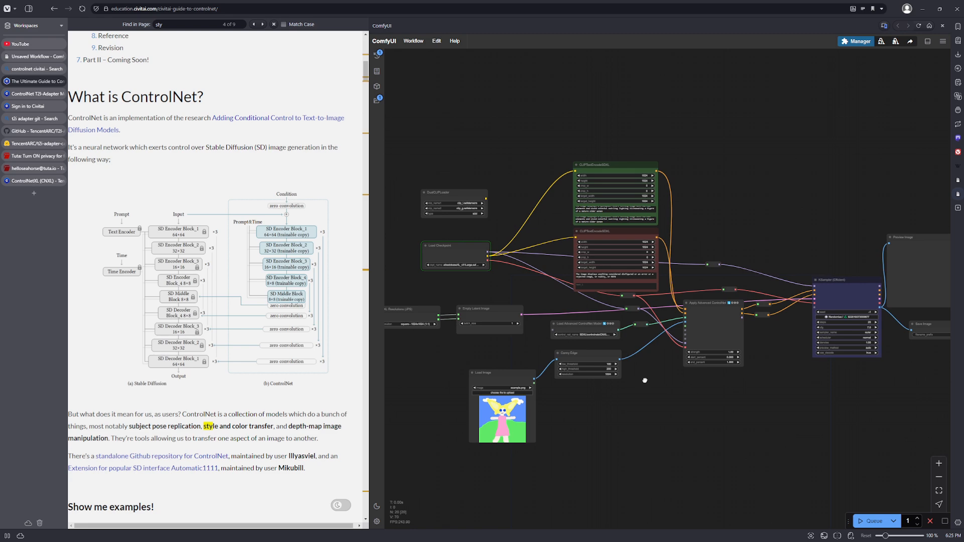
drag(645, 381, 770, 384)
drag(605, 343, 631, 353)
scroll(631, 351, up, 3)
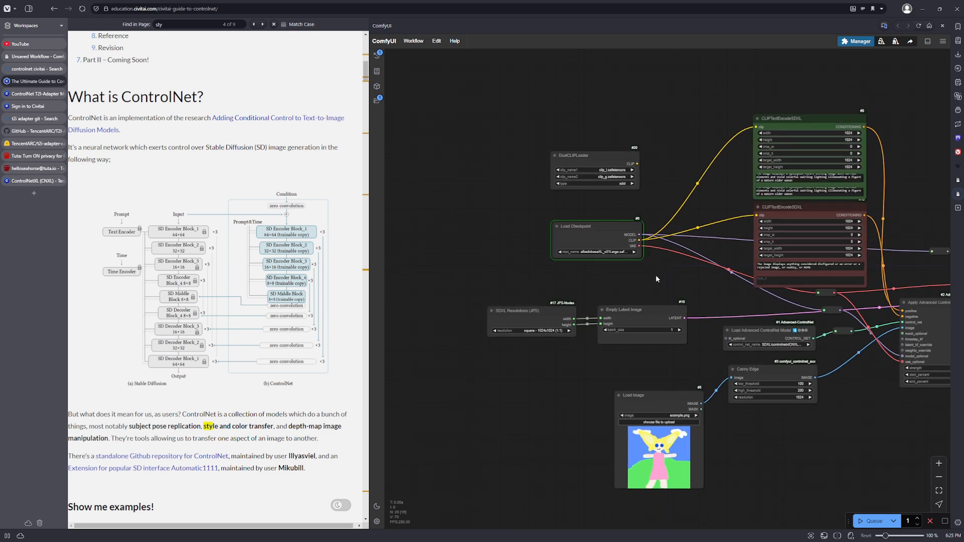
drag(656, 279, 594, 291)
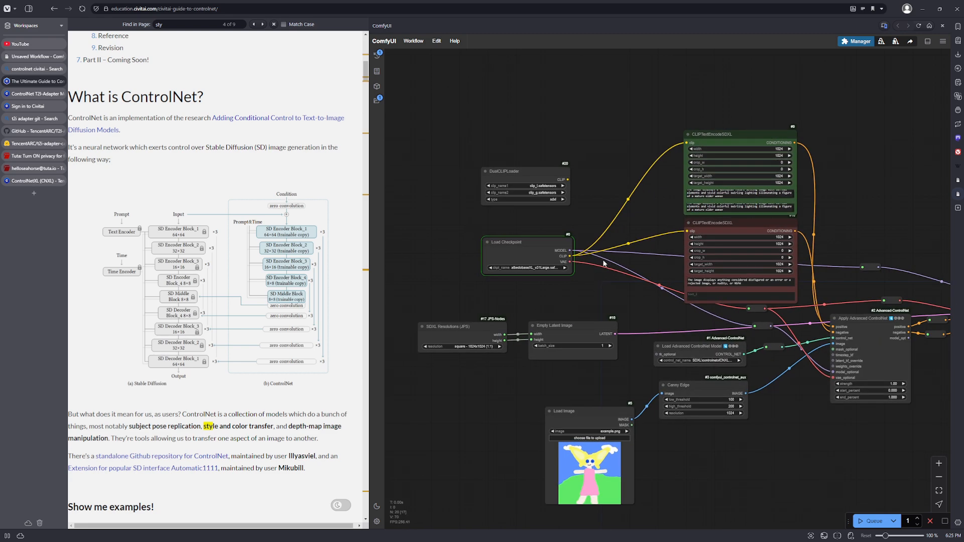
scroll(580, 260, up, 3)
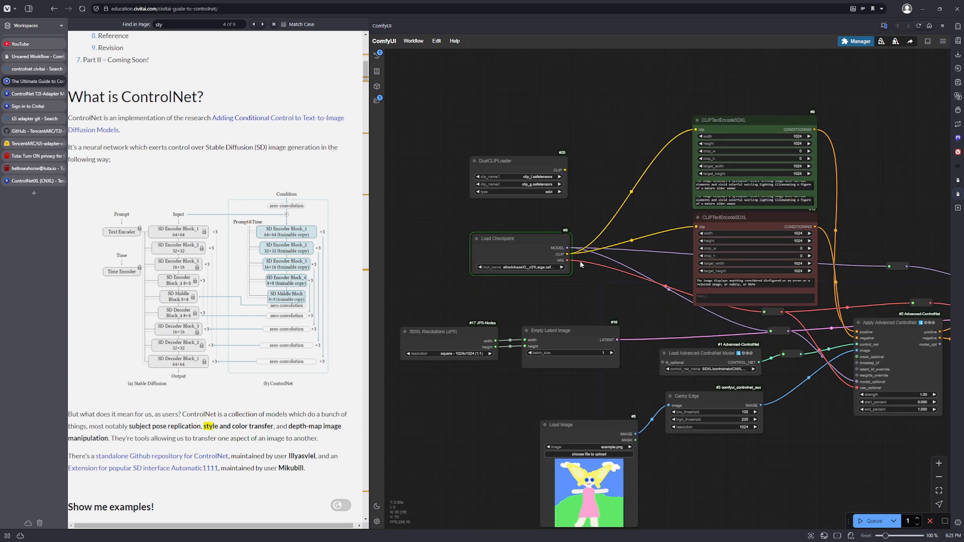
drag(581, 259, 625, 263)
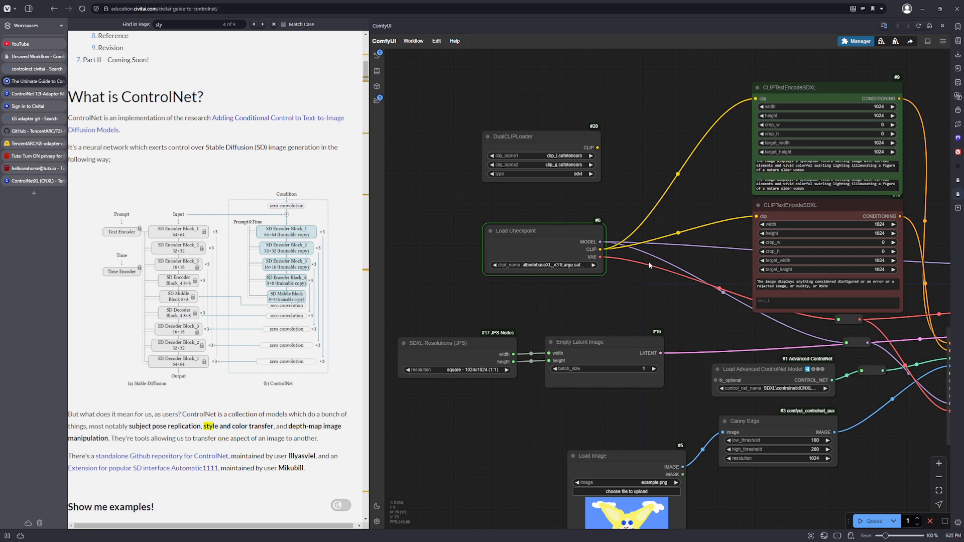
scroll(648, 263, down, 1)
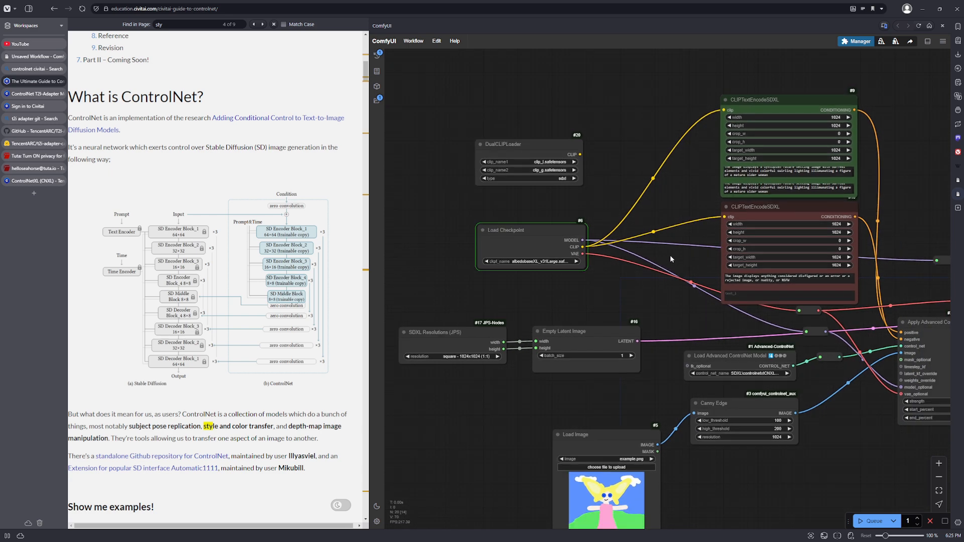
drag(683, 262, 677, 235)
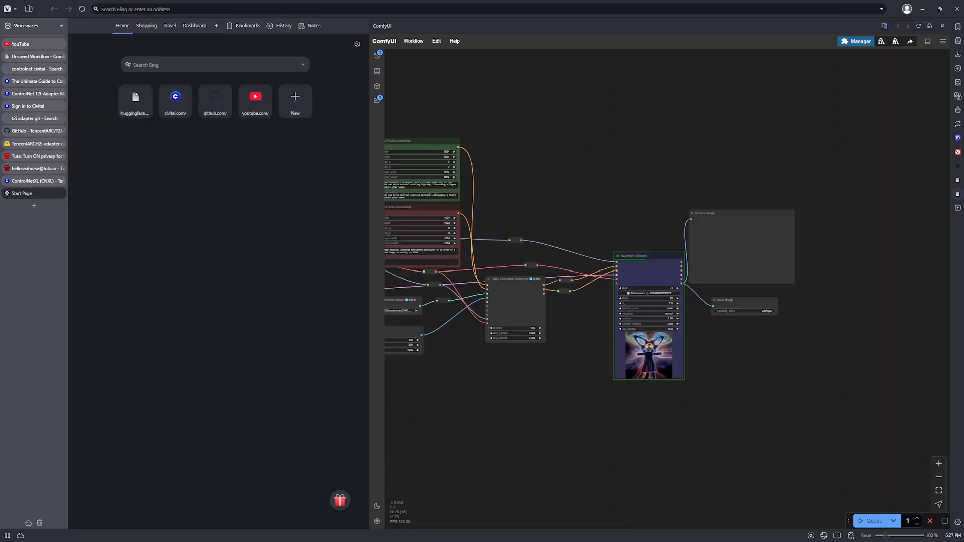
Enlarge the Preview Image node until its lower edge extends slightly below the KSampler (Efficient) node
scroll(592, 353, up, 7)
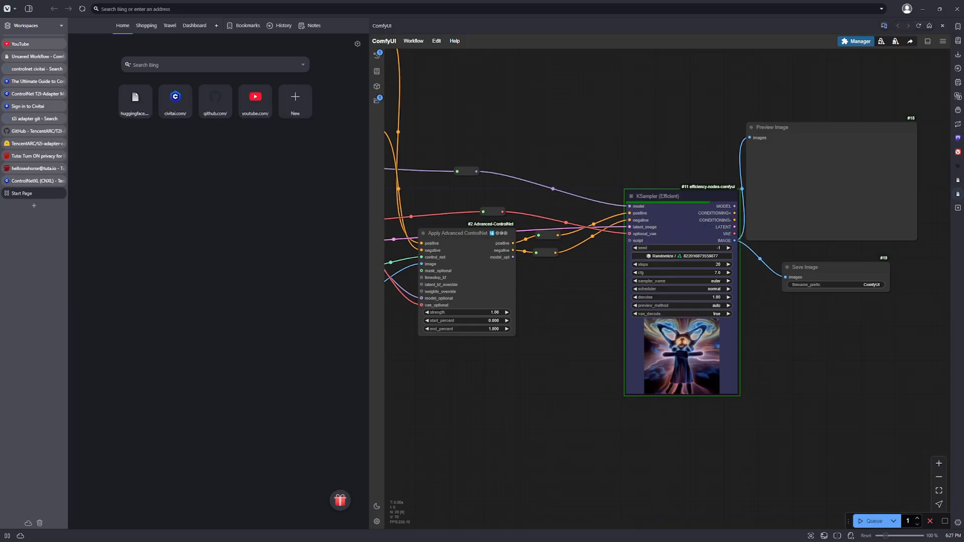
drag(764, 334, 787, 353)
scroll(783, 355, up, 3)
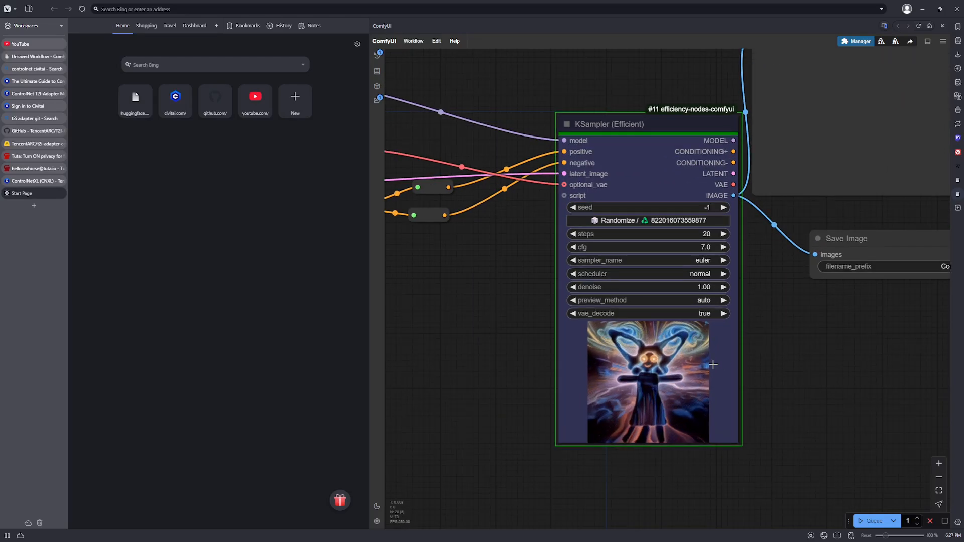
scroll(713, 365, up, 1)
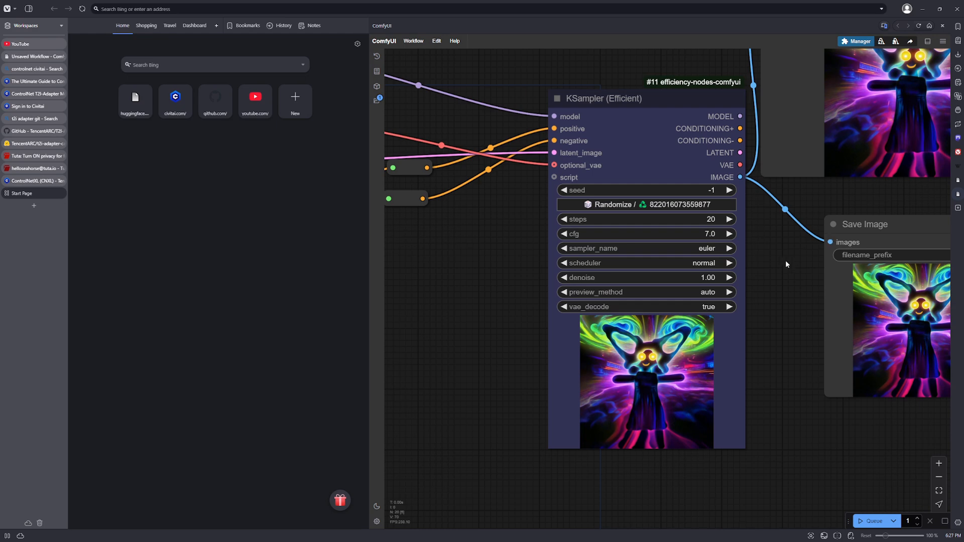
drag(786, 262, 626, 301)
scroll(830, 275, down, 1)
drag(904, 255, 887, 289)
drag(882, 340, 805, 258)
scroll(806, 261, down, 3)
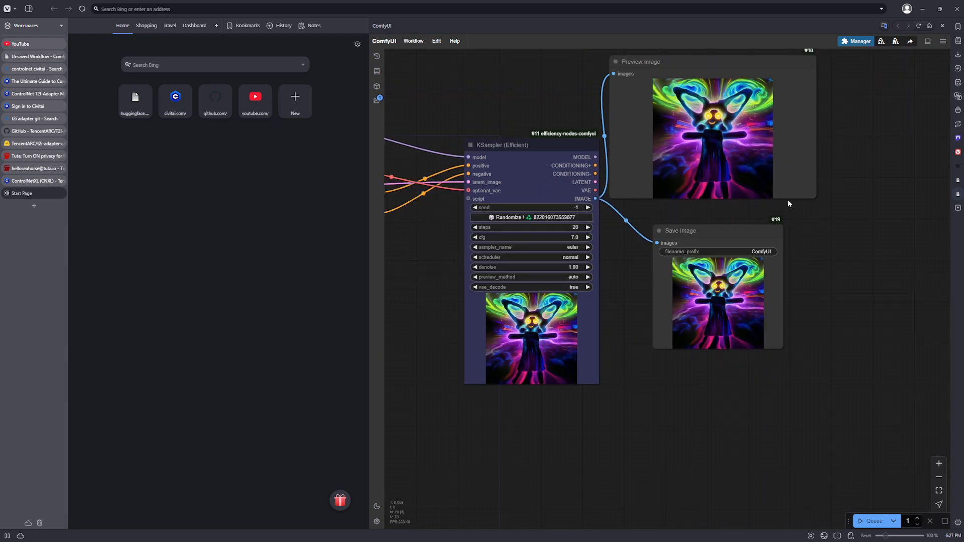
drag(813, 198, 942, 423)
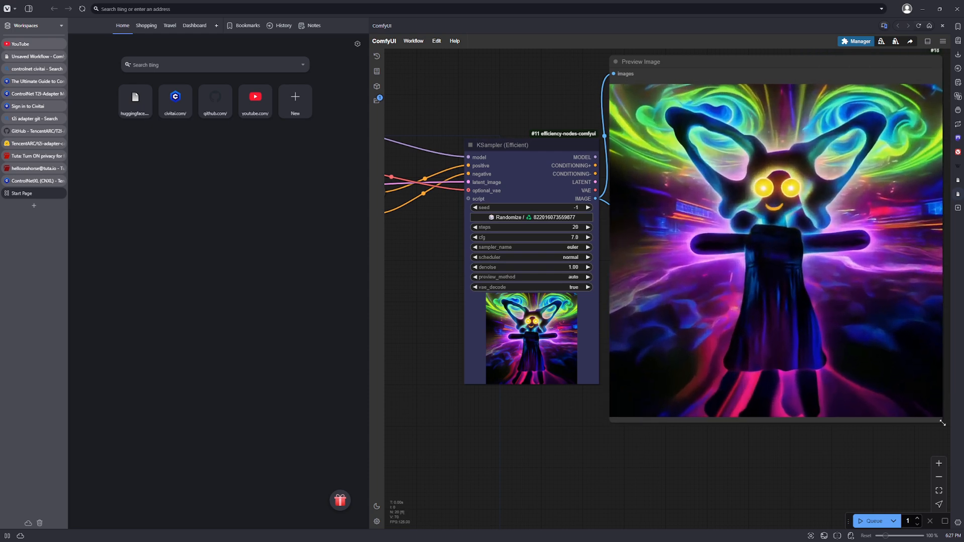
scroll(891, 481, down, 1)
drag(890, 482, 768, 477)
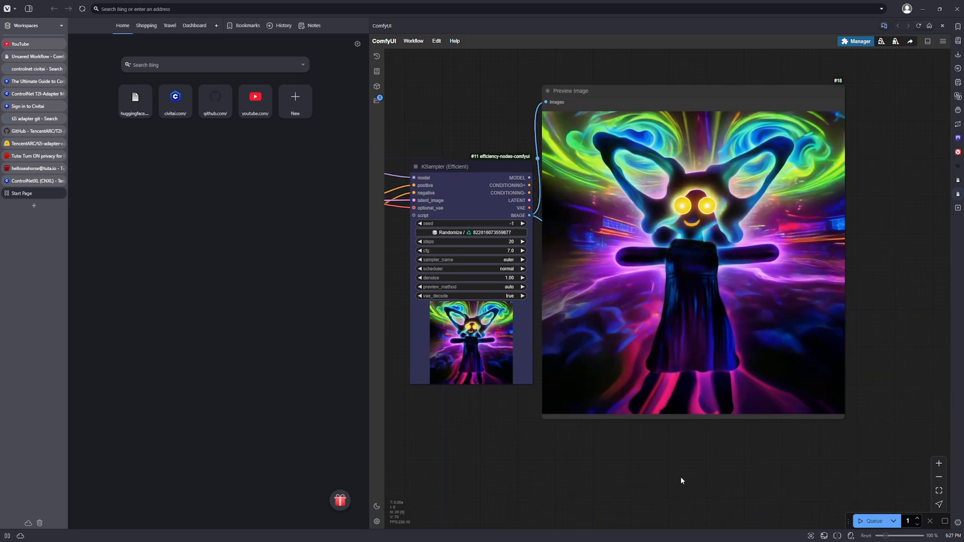
drag(681, 480, 712, 481)
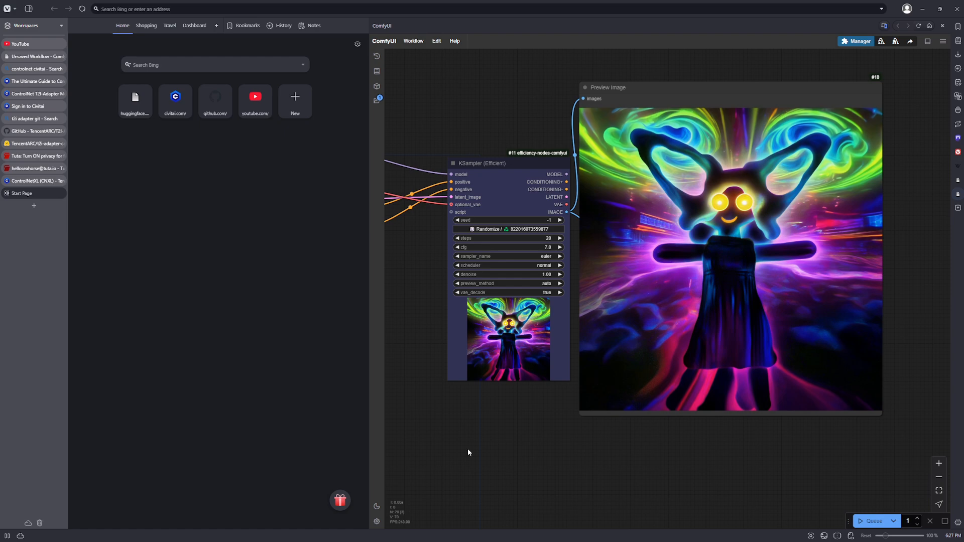
Compare the example.png drawing in the Load Image node with the generated picture in the Preview Image node
scroll(504, 333, down, 5)
drag(495, 348, 719, 269)
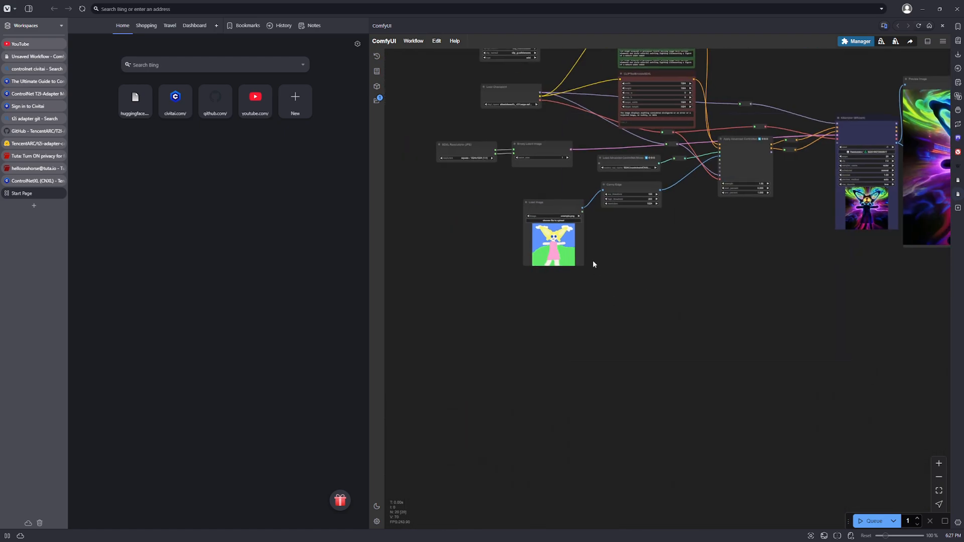
drag(593, 264, 716, 405)
scroll(716, 405, up, 5)
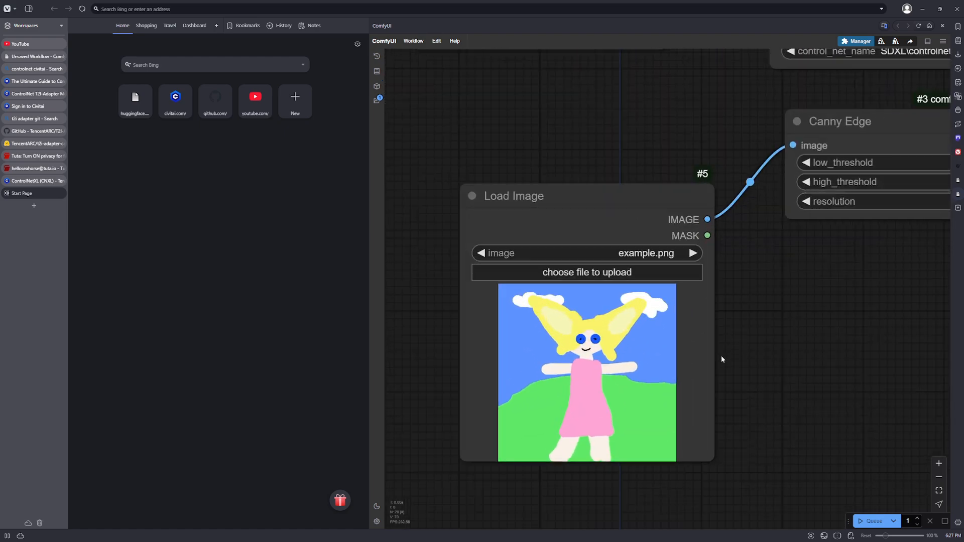
scroll(721, 359, up, 1)
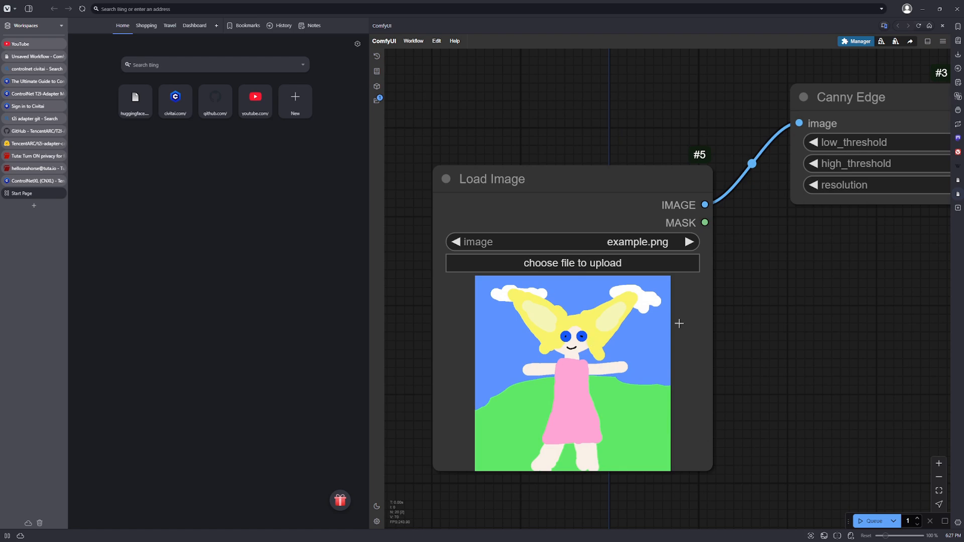
drag(943, 272, 468, 343)
scroll(468, 342, down, 11)
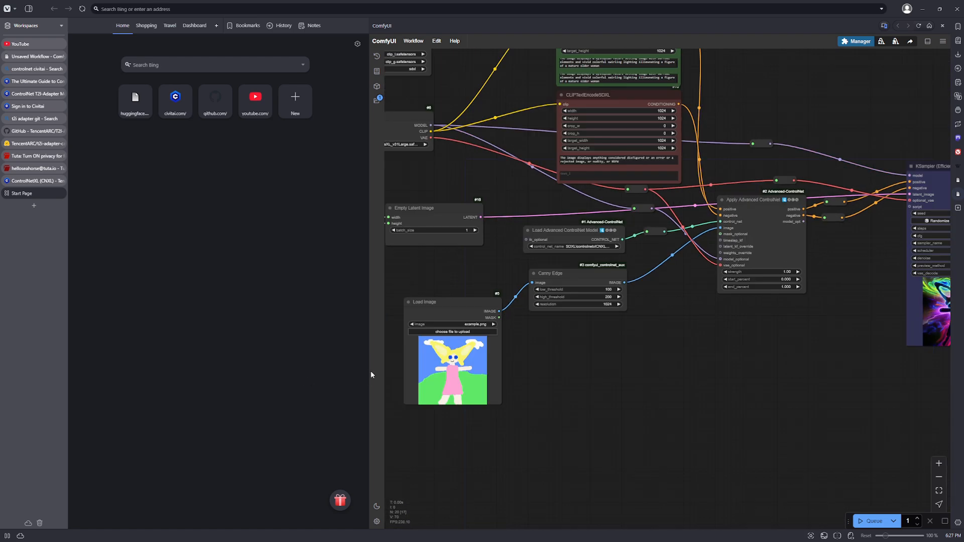
scroll(459, 372, up, 5)
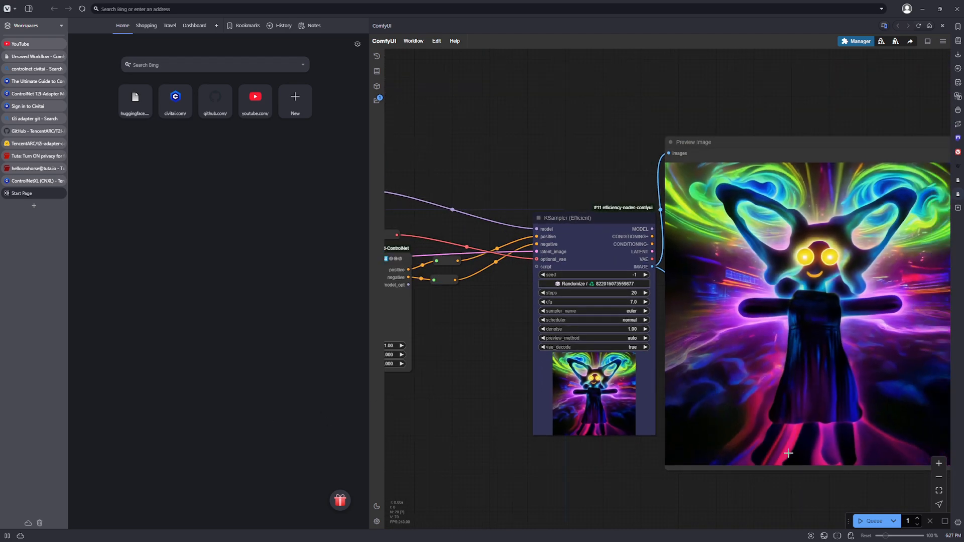
drag(788, 454, 660, 468)
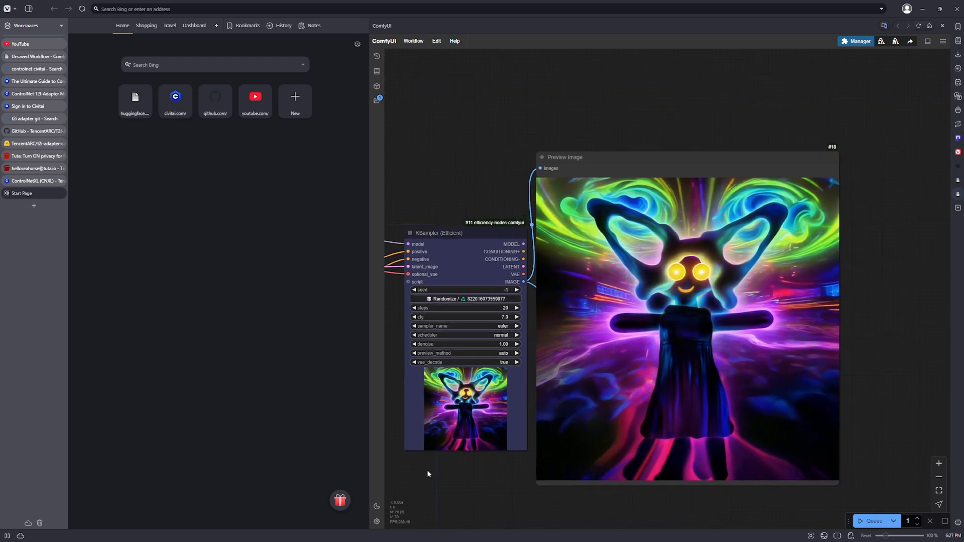
scroll(437, 479, down, 3)
drag(430, 493, 653, 408)
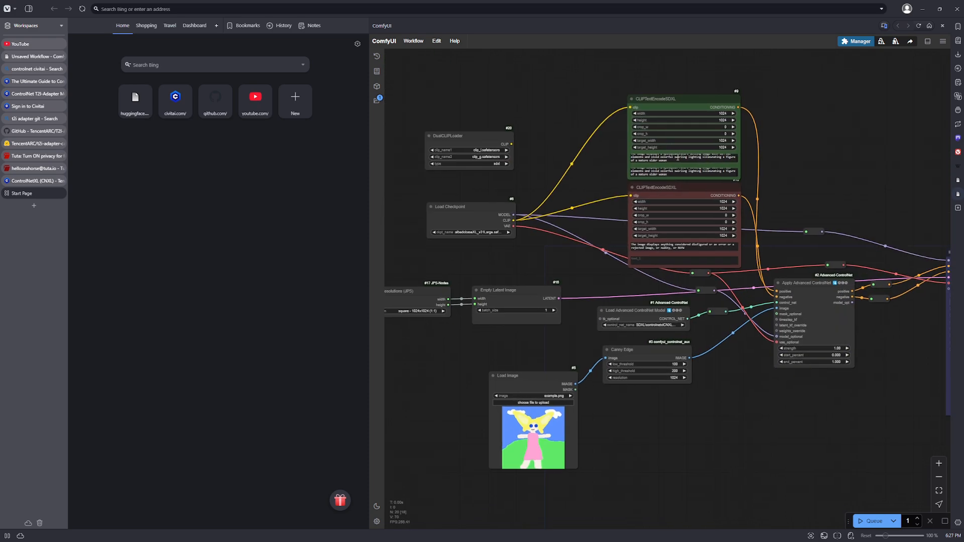
scroll(677, 158, up, 1)
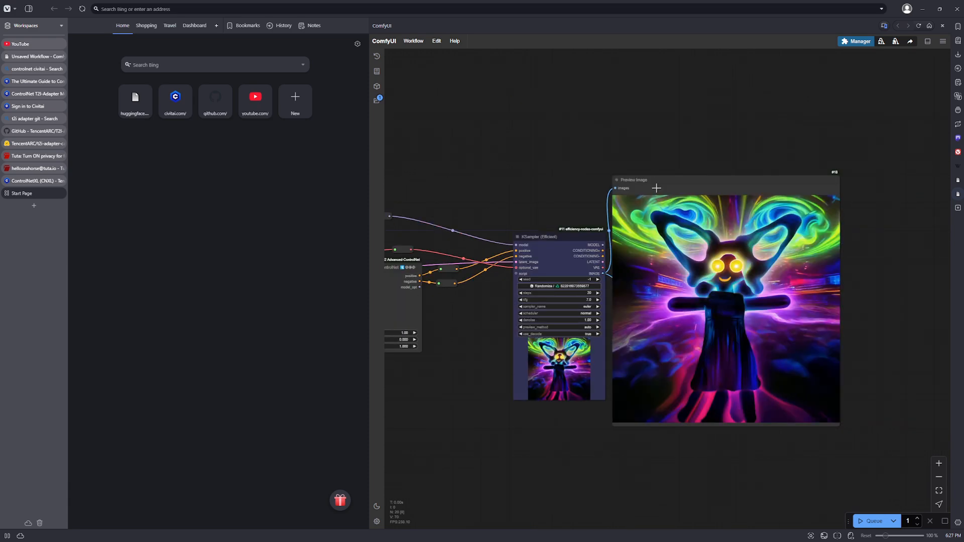
Examine the generated picture in the Preview Image node up close and as a whole, including its background details
scroll(707, 243, up, 2)
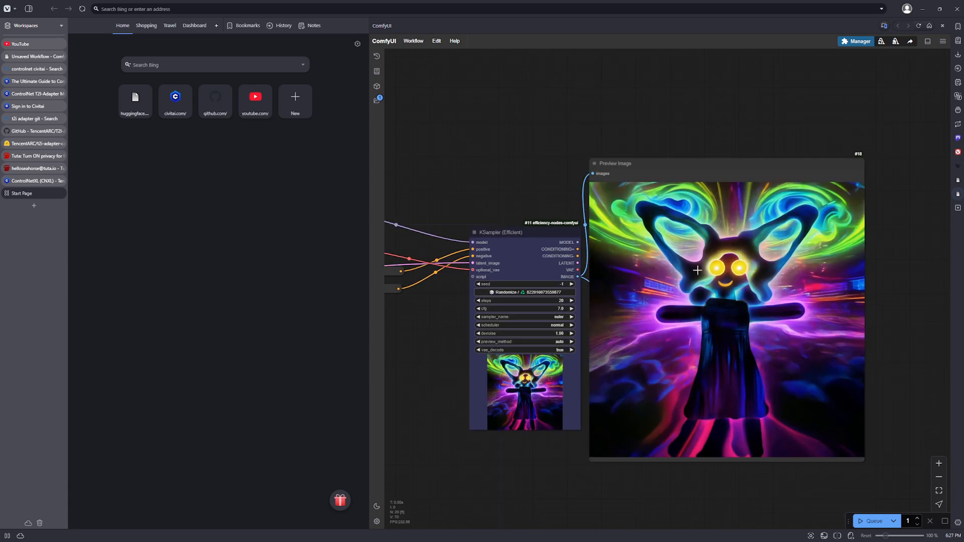
scroll(698, 271, up, 8)
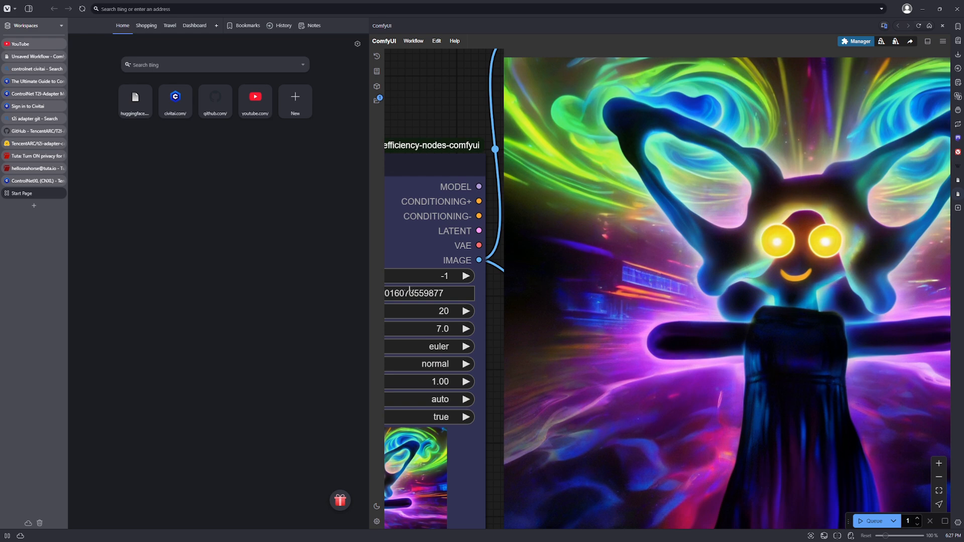
scroll(554, 281, down, 10)
scroll(603, 296, up, 10)
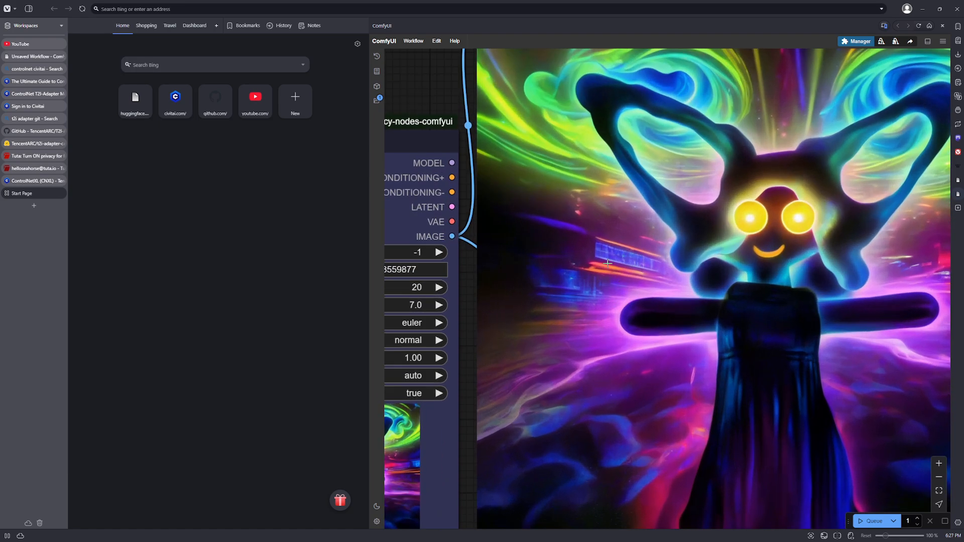
scroll(608, 261, up, 5)
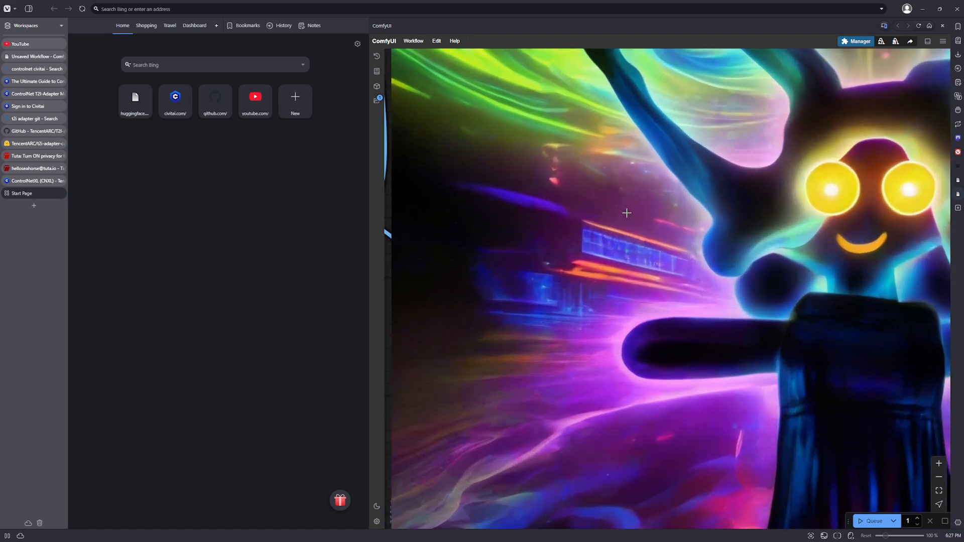
scroll(616, 326, down, 5)
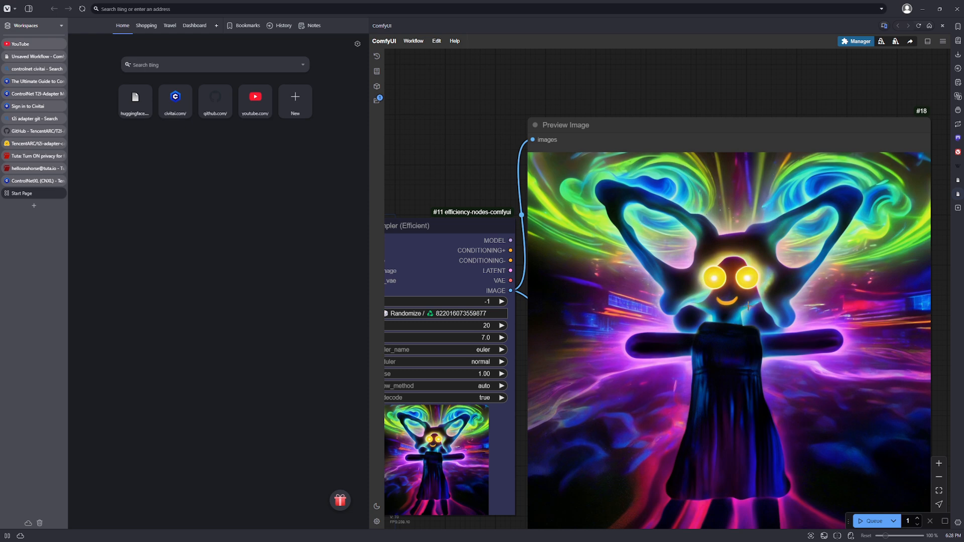
scroll(748, 306, down, 5)
scroll(758, 307, up, 4)
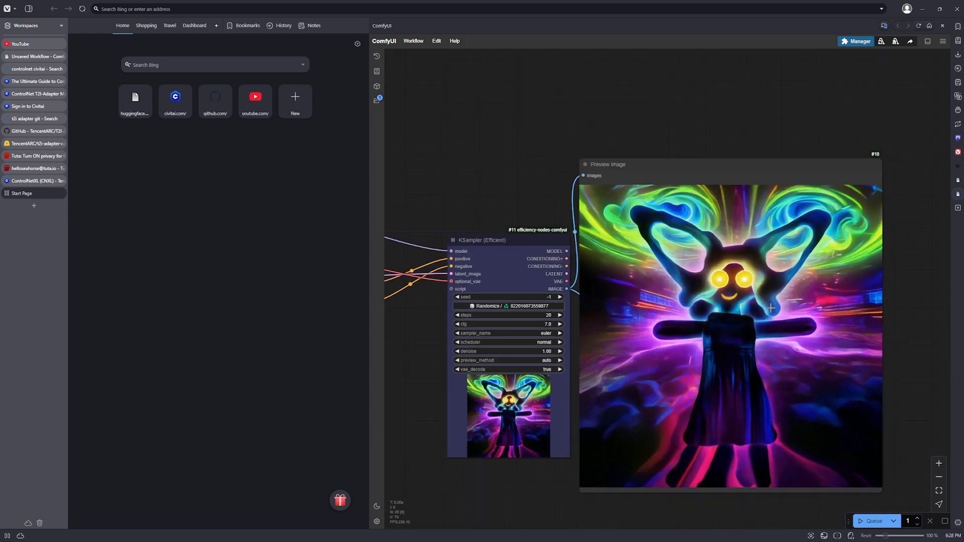
scroll(771, 307, up, 1)
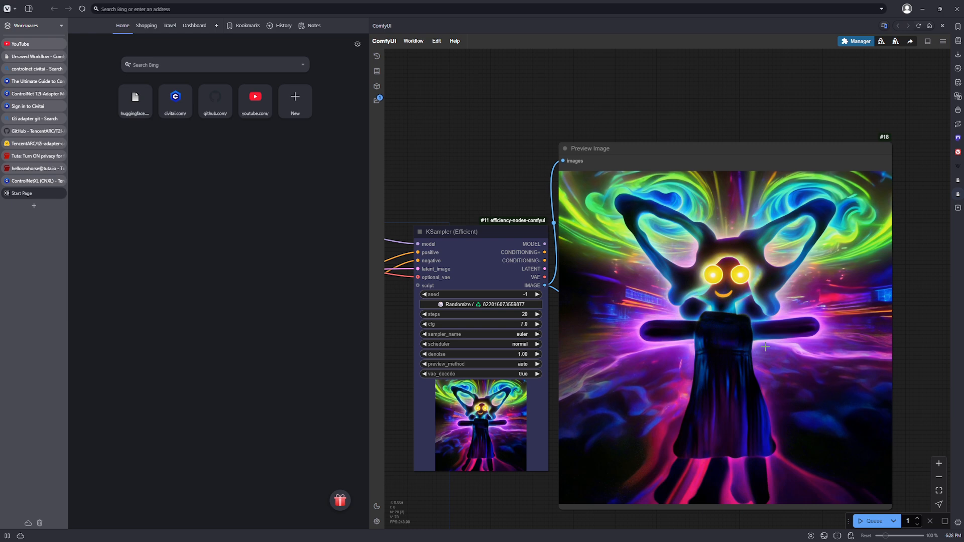
drag(484, 162, 655, 37)
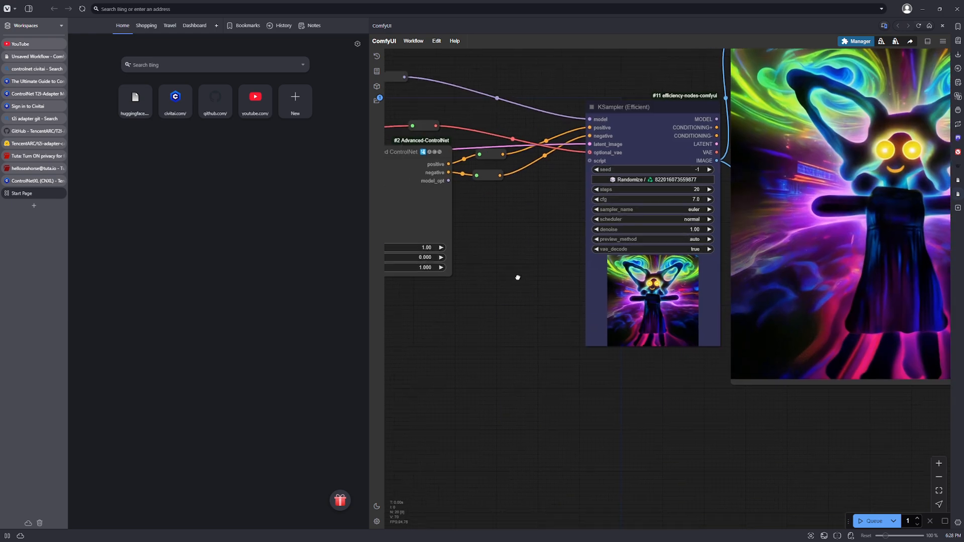
drag(516, 278, 651, 296)
drag(698, 239, 416, 259)
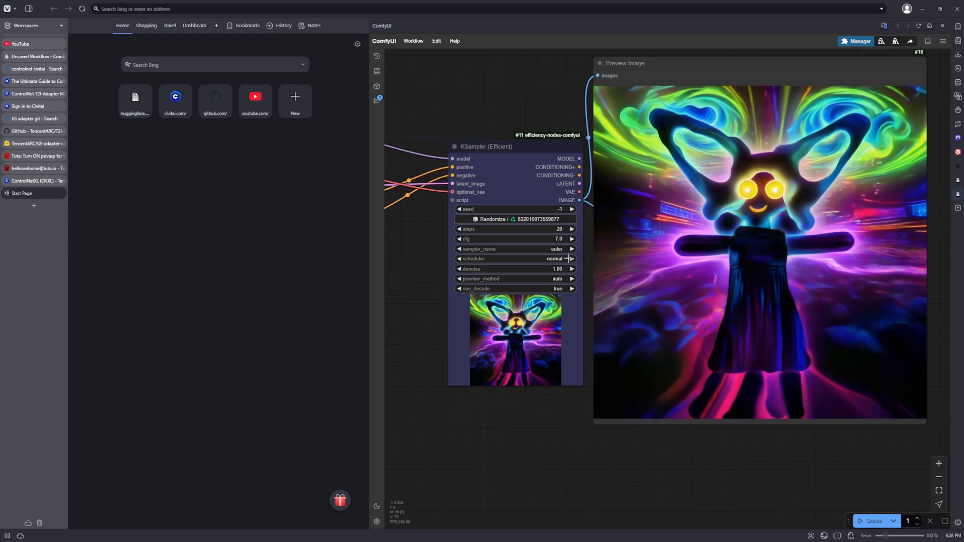
drag(821, 452, 783, 470)
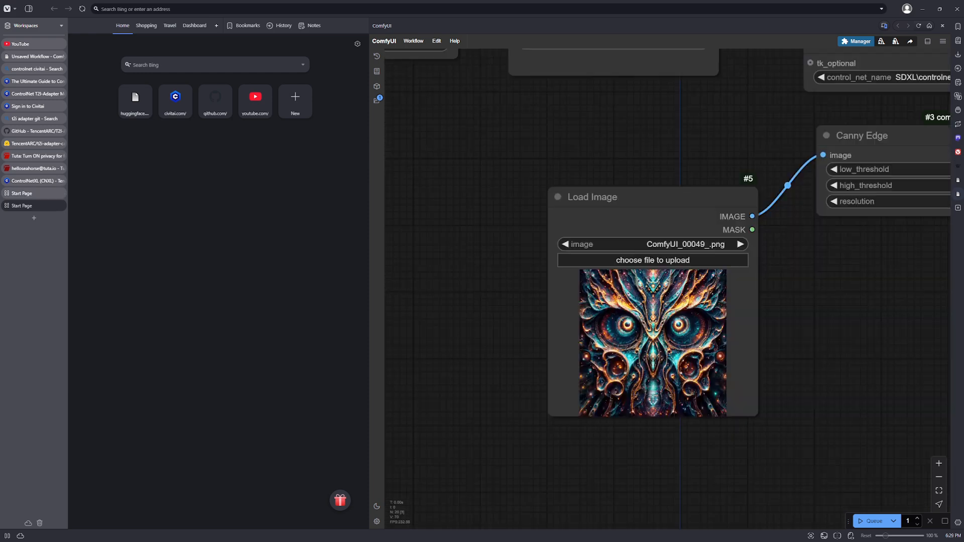
Examine the ComfyUI_00049_.png source image in the Load Image node up close
scroll(683, 392, up, 7)
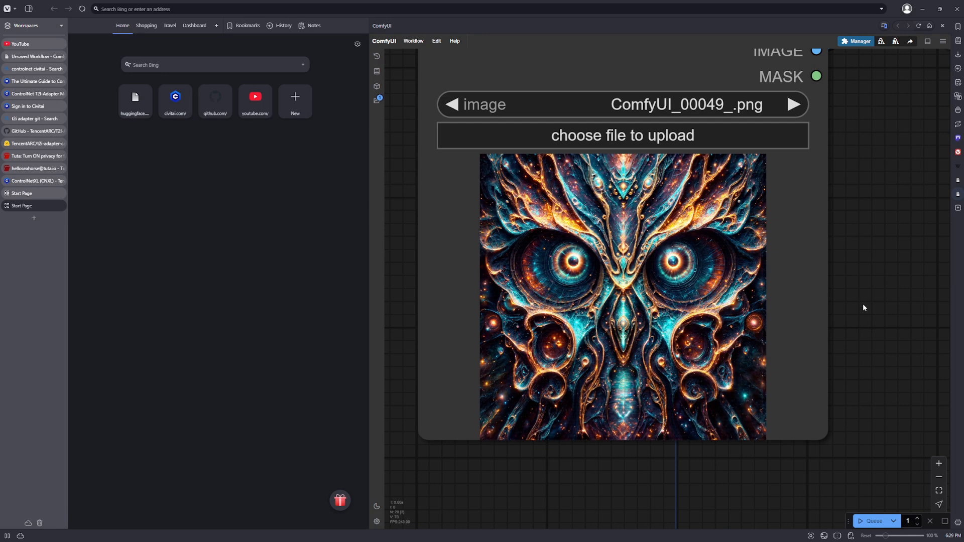
scroll(863, 307, down, 2)
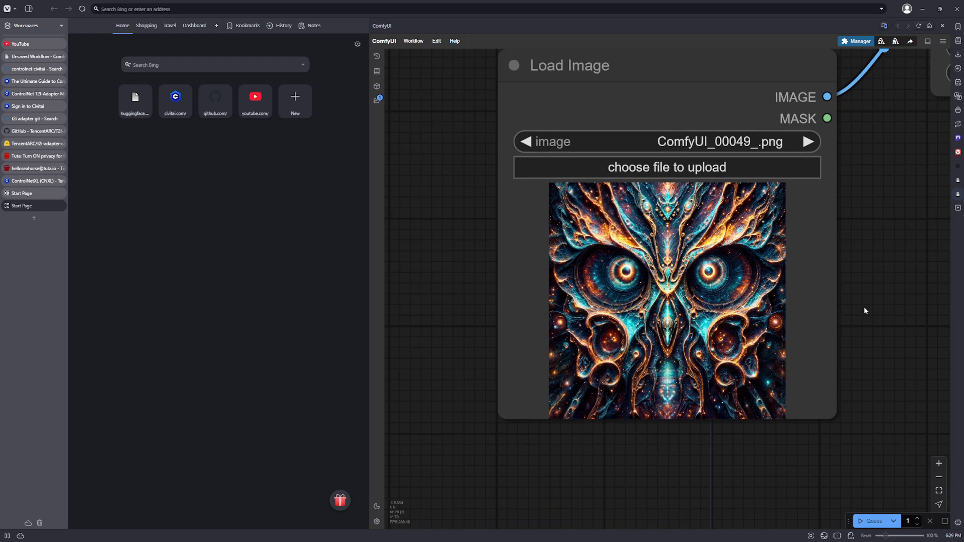
drag(865, 310, 841, 318)
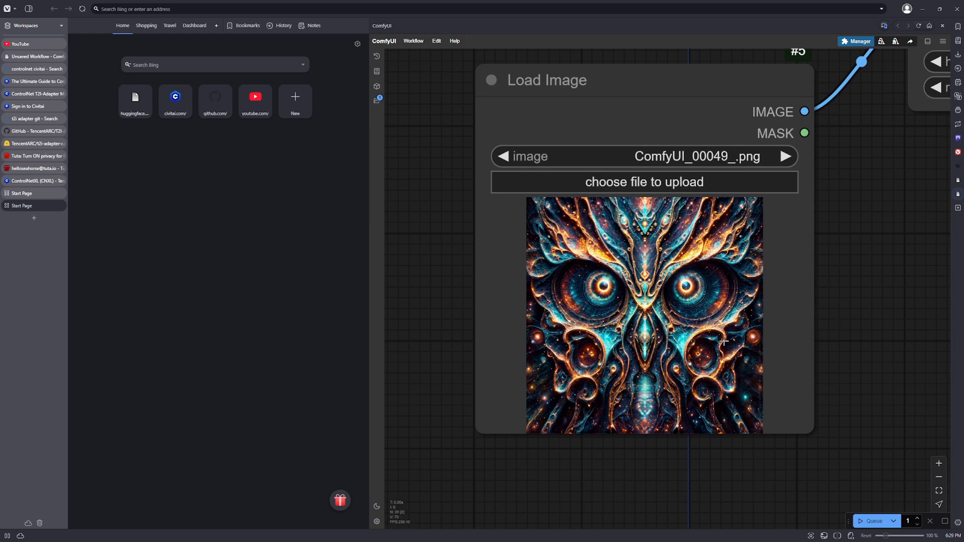
scroll(724, 341, up, 5)
drag(891, 316, 940, 333)
scroll(917, 321, up, 1)
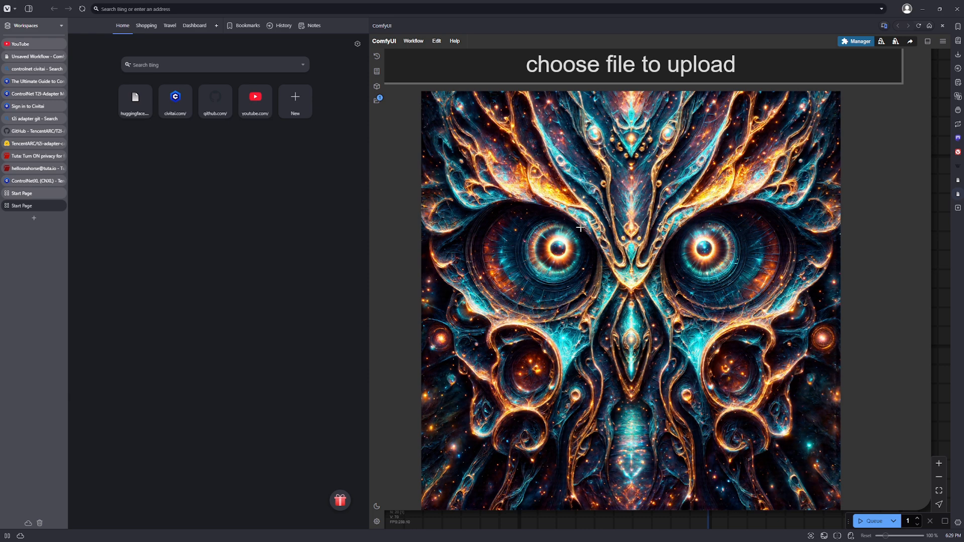
scroll(666, 274, down, 15)
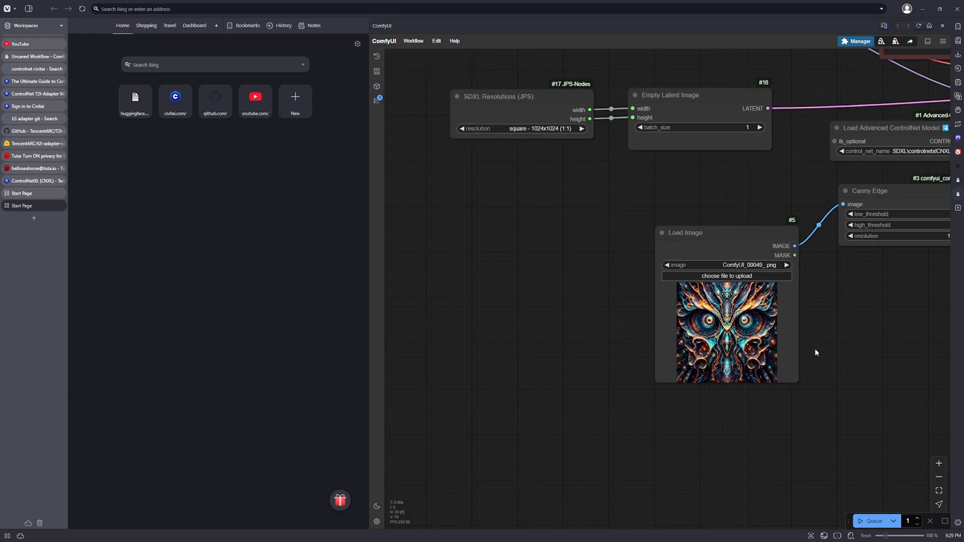
Review the Load Image node with ComfyUI_00049_.png and its connection into the Canny Edge node
scroll(804, 396, down, 5)
drag(727, 394, 712, 396)
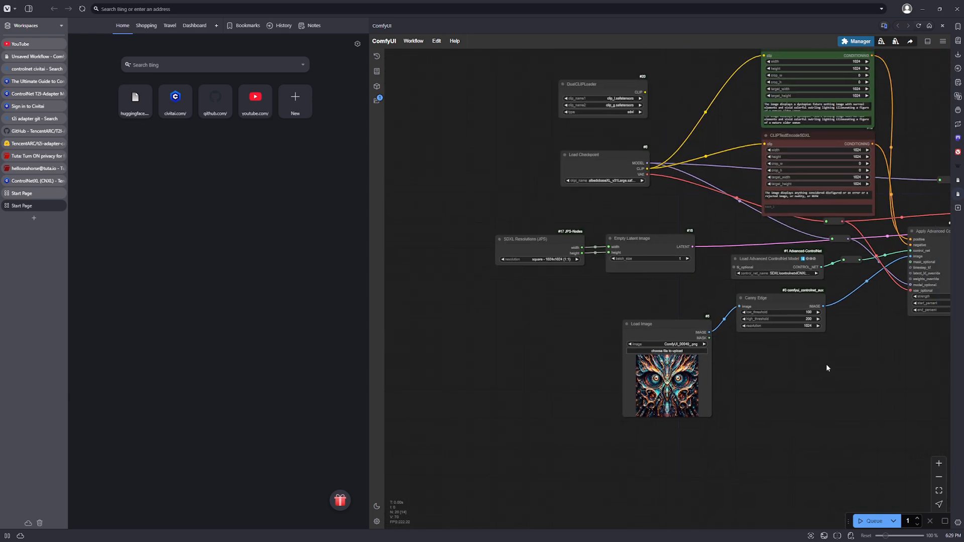
drag(891, 346, 695, 361)
drag(785, 362, 800, 356)
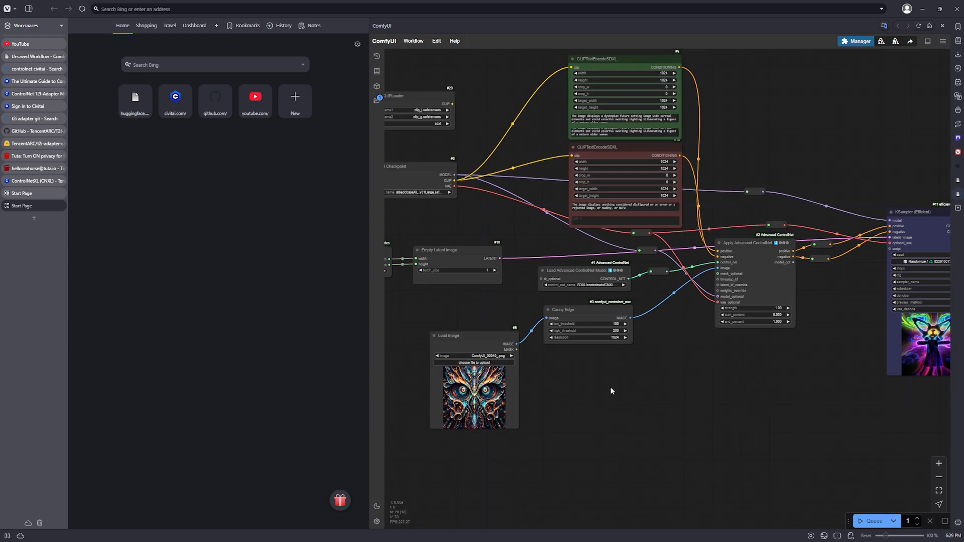
drag(564, 371, 614, 379)
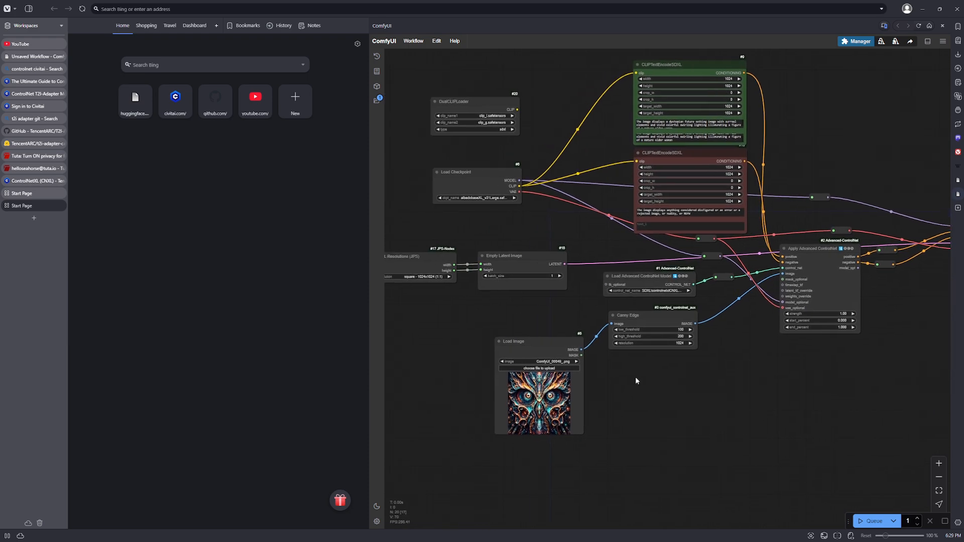
scroll(634, 378, up, 4)
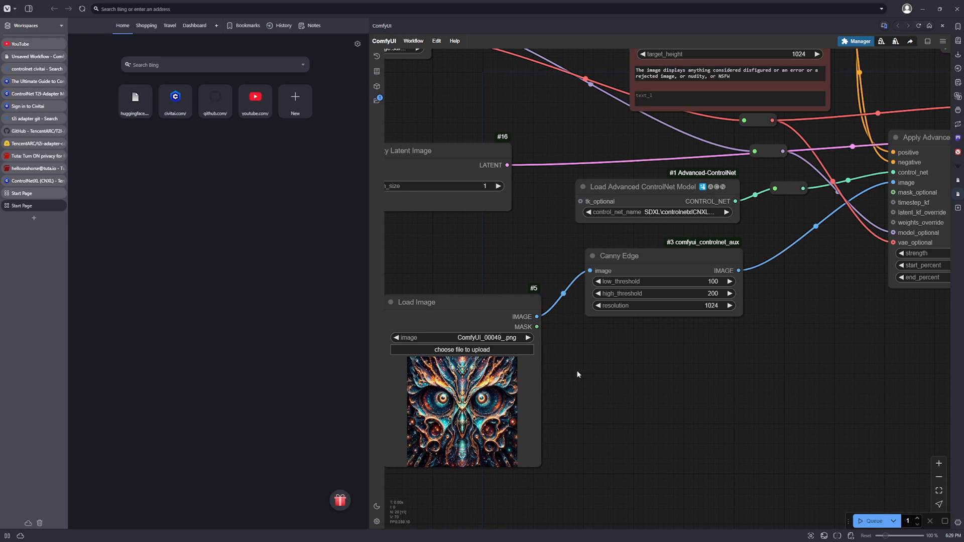
drag(577, 370, 652, 365)
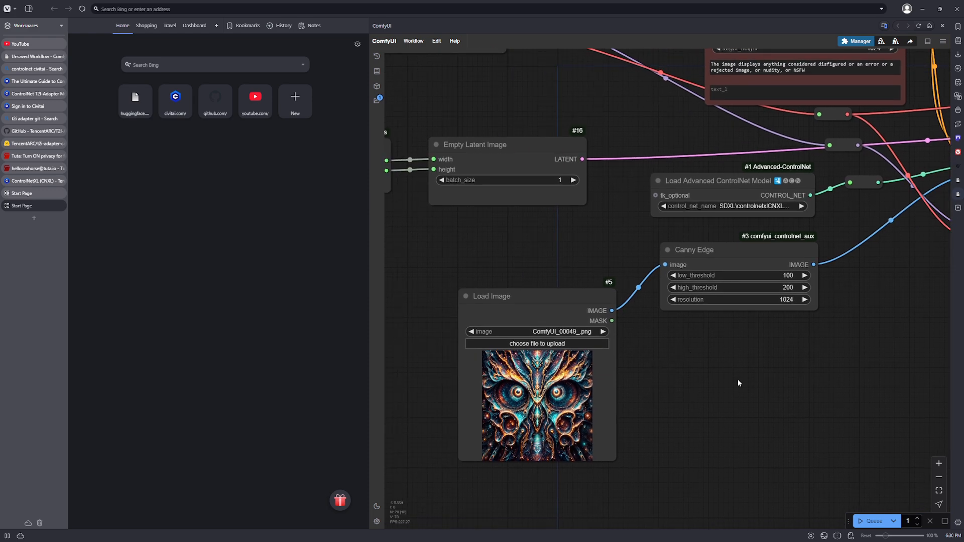
Run the workflow with ComfyUI_00049_.png as the ControlNet source and follow the live preview in the KSampler (Efficient) node
drag(855, 392, 594, 500)
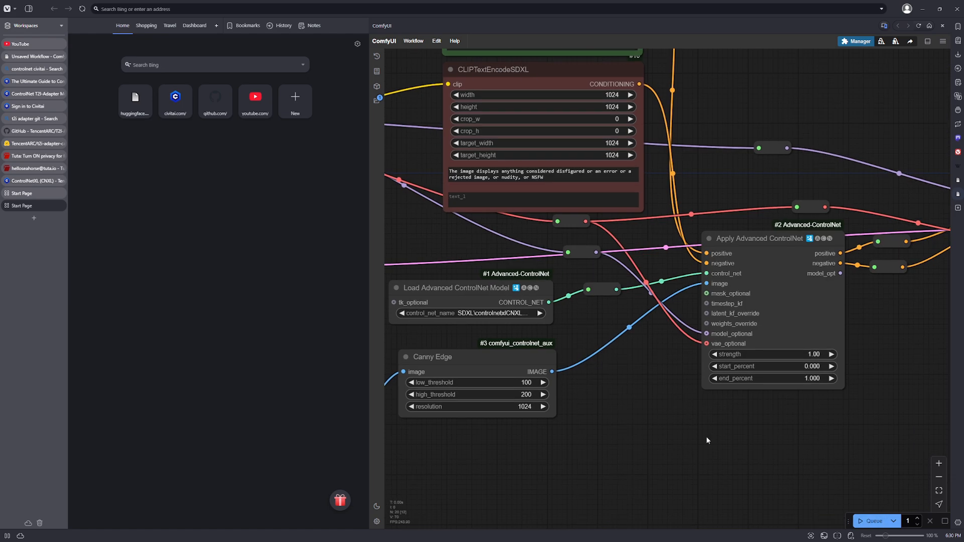
drag(707, 440, 599, 485)
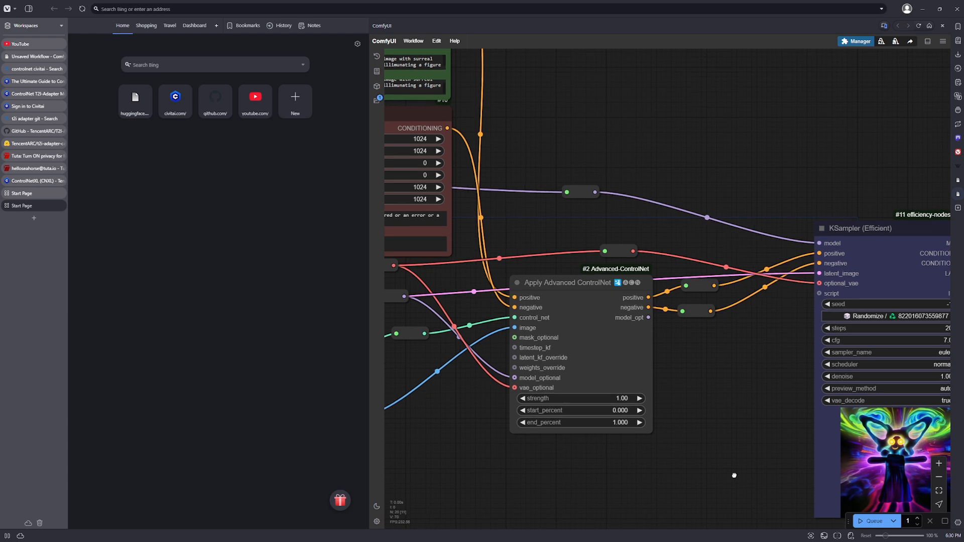
drag(734, 476, 551, 394)
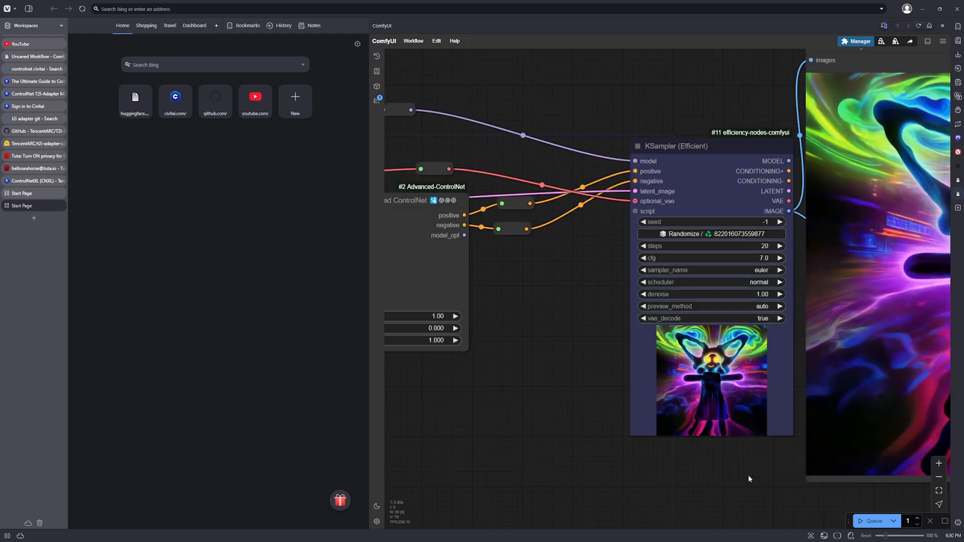
click(874, 521)
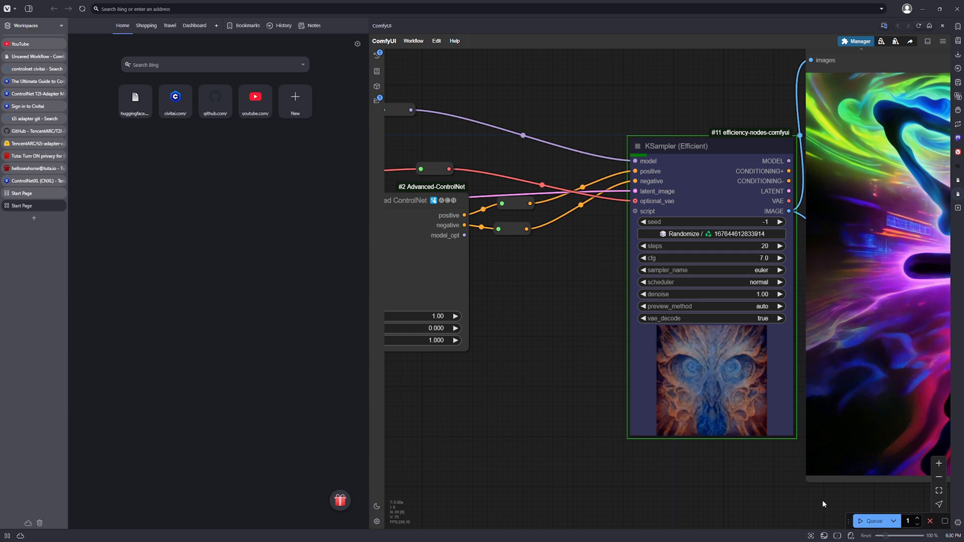
drag(810, 497, 729, 476)
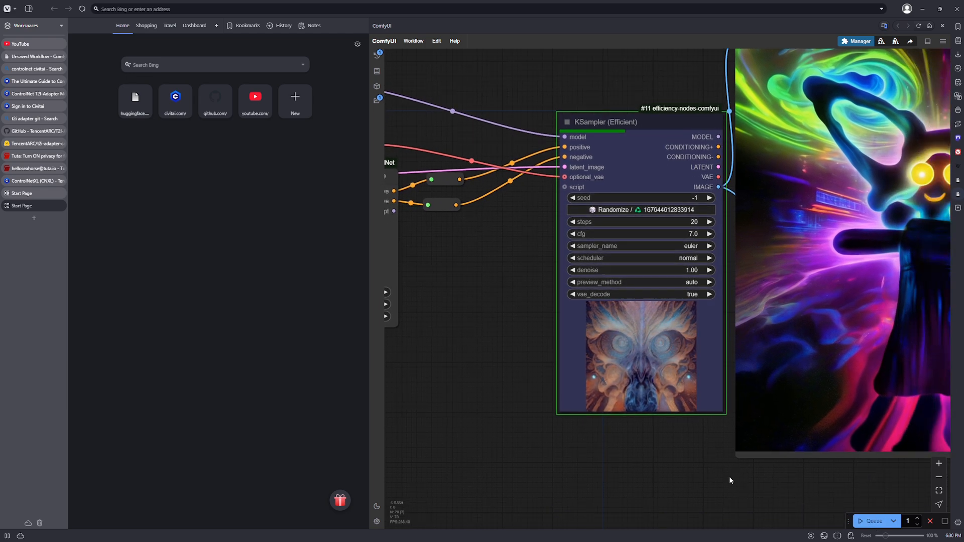
scroll(680, 443, up, 1)
scroll(681, 444, up, 3)
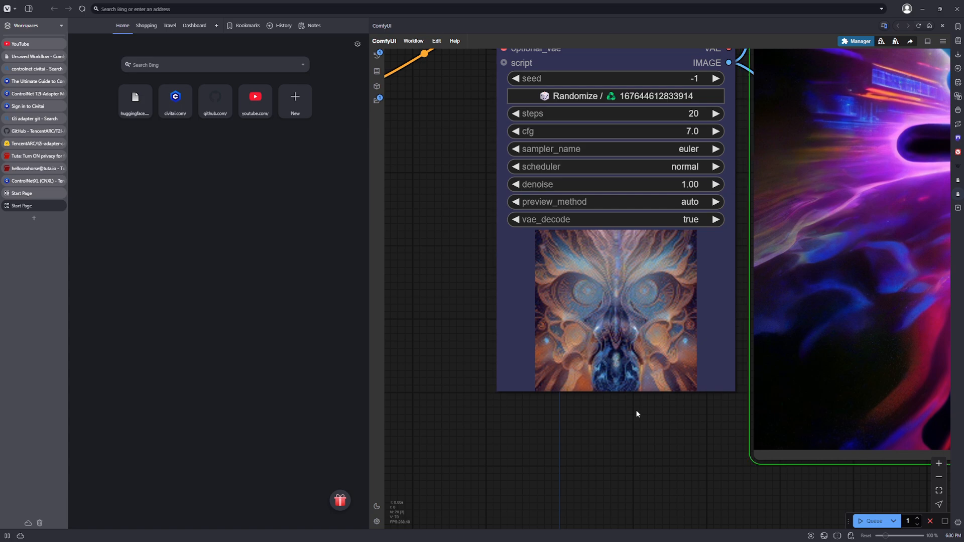
Examine the newly generated picture in the Preview Image node, first in detail and then as a whole
drag(637, 413, 445, 459)
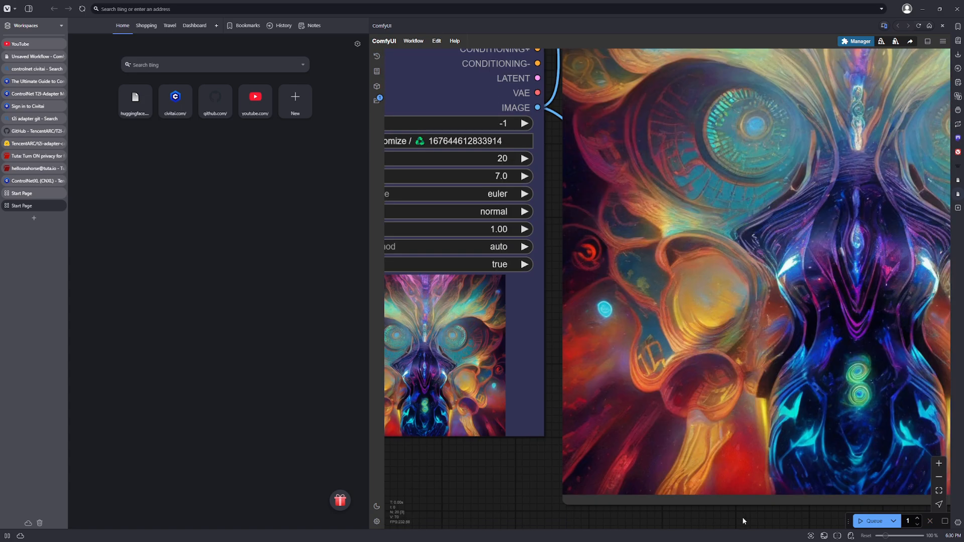
scroll(574, 521, down, 4)
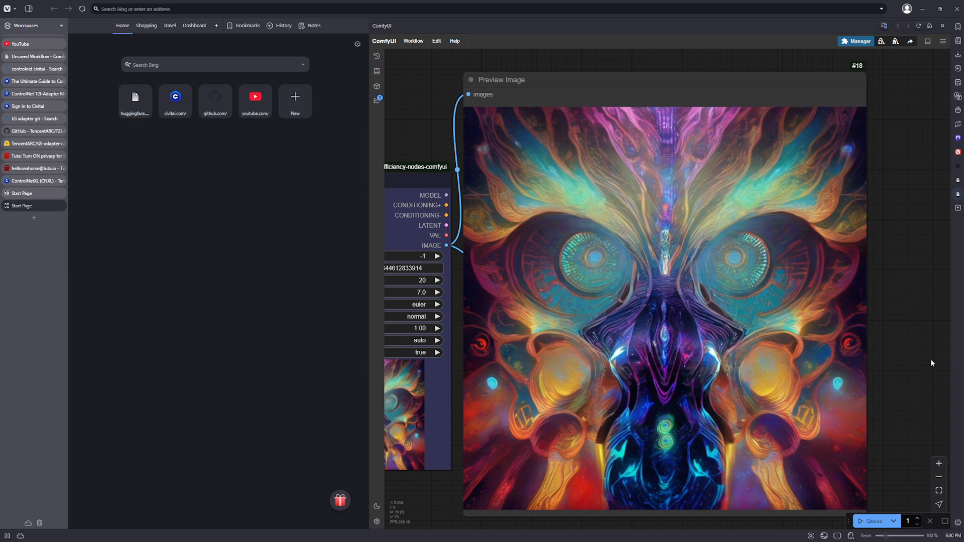
drag(930, 360, 935, 345)
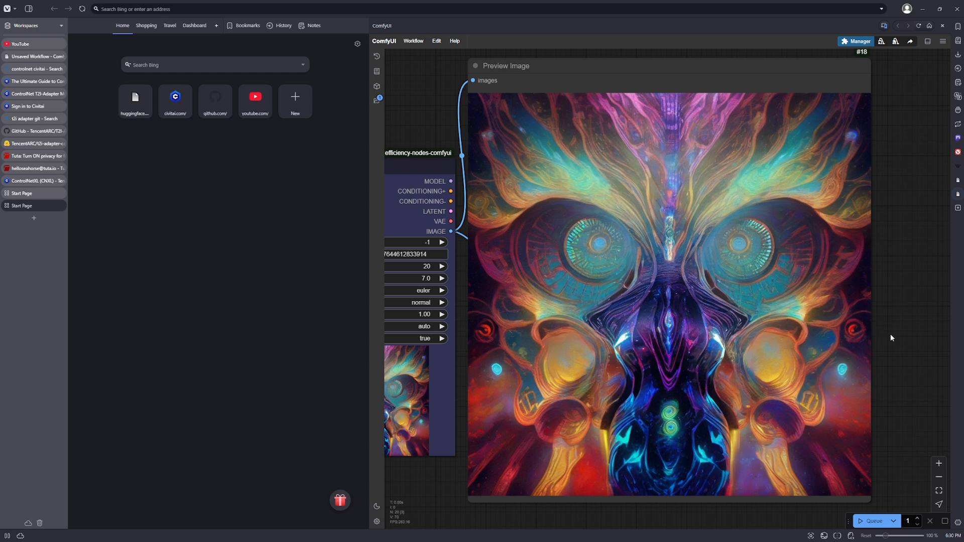
mouse_move(885, 354)
mouse_down()
mouse_move(882, 336)
mouse_move(891, 351)
mouse_up()
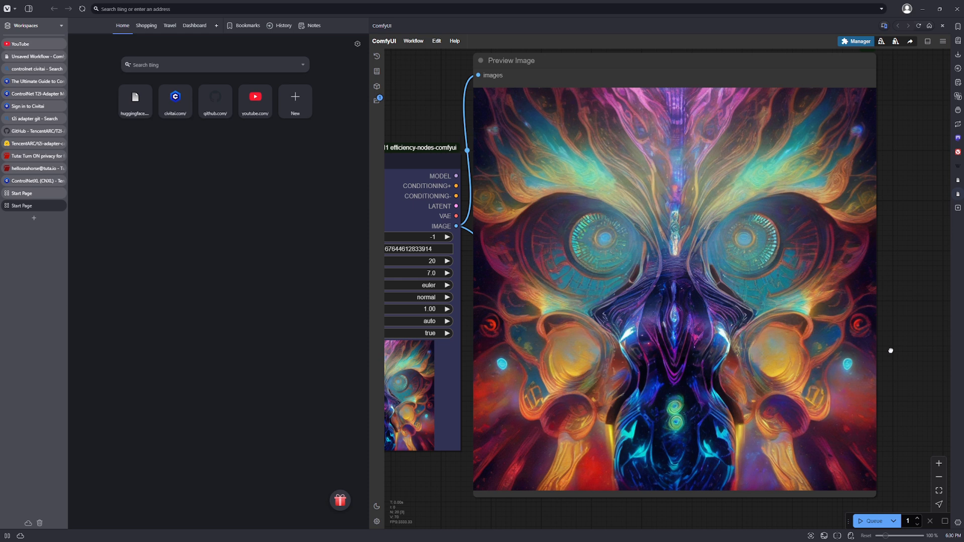
drag(890, 350, 893, 355)
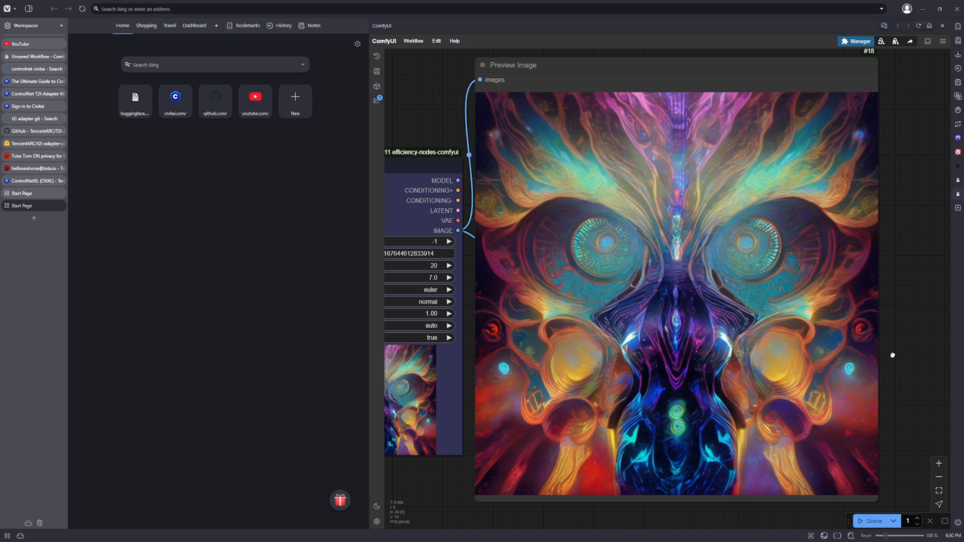
drag(892, 355, 872, 354)
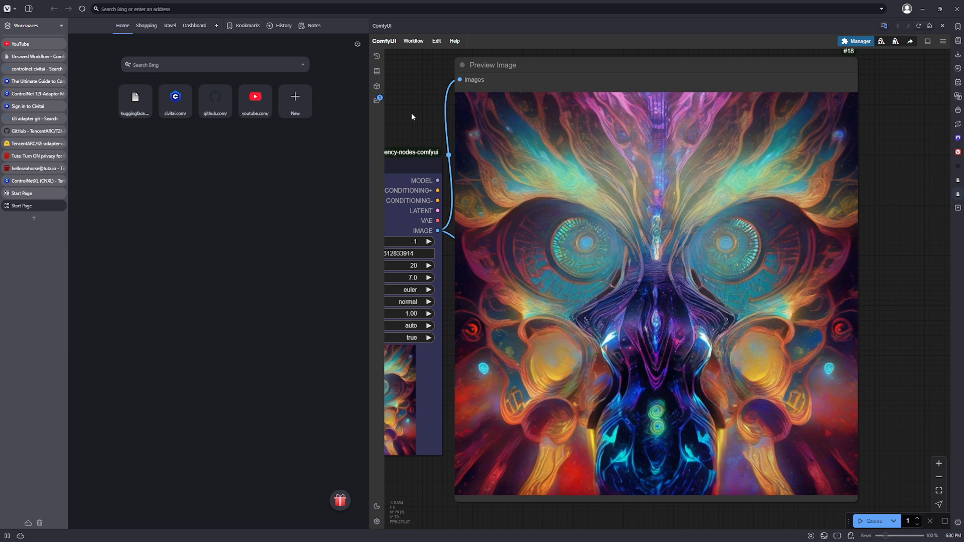
Check the full name of the model file selected in the Load Advanced ControlNet Model node
scroll(411, 113, down, 2)
drag(411, 113, 522, 133)
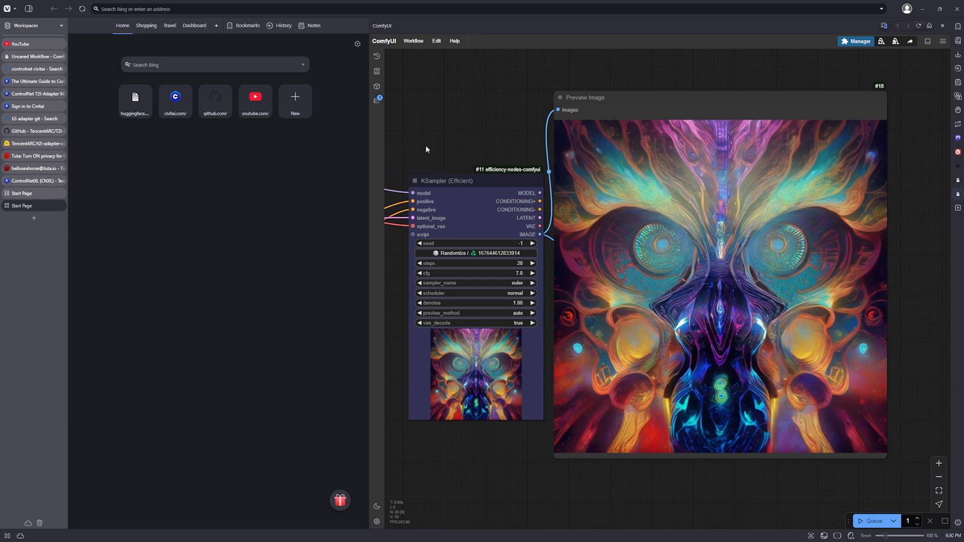
drag(426, 147, 657, 78)
scroll(635, 168, down, 4)
drag(434, 256, 622, 279)
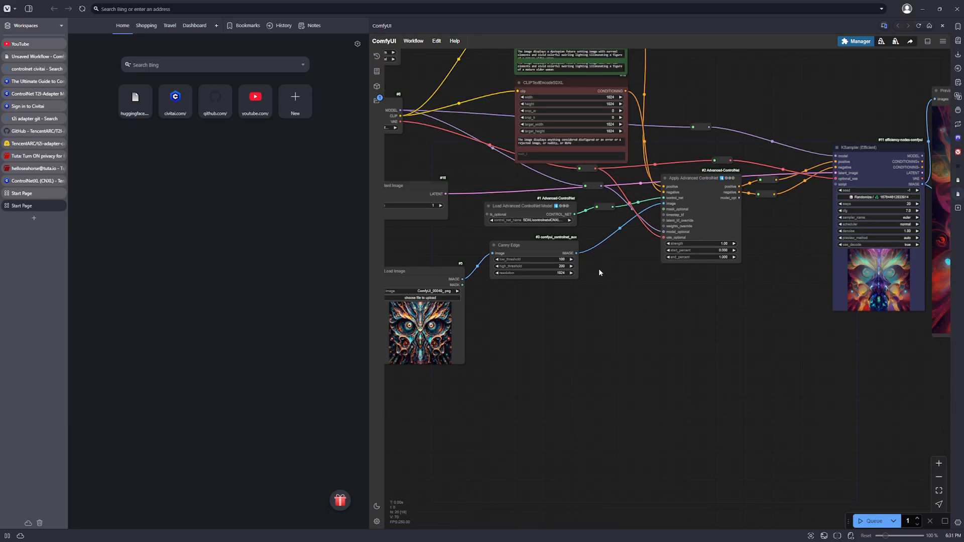
scroll(599, 272, up, 3)
click(521, 203)
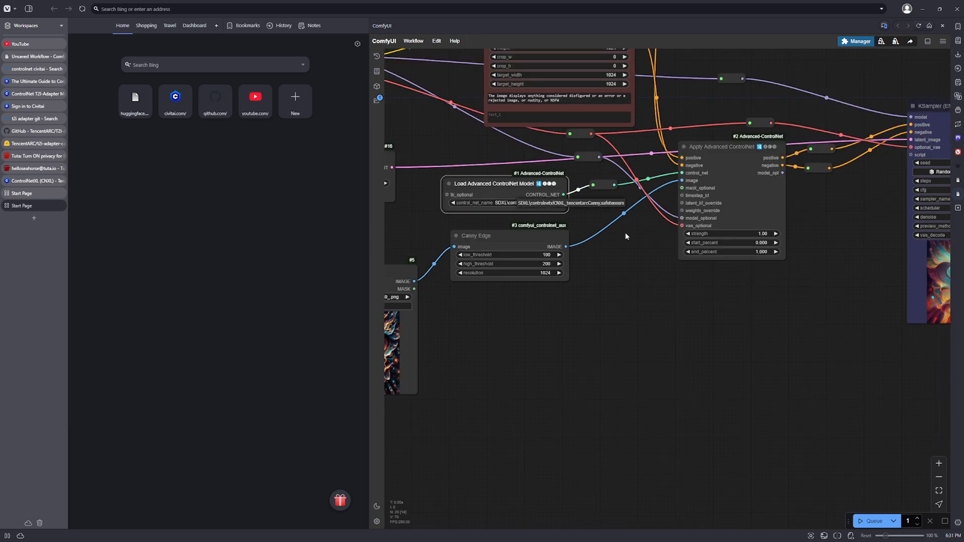
scroll(749, 295, up, 1)
Return to the Preview Image node and study how the generated picture follows the source image's shapes
drag(828, 300, 706, 307)
scroll(754, 312, down, 3)
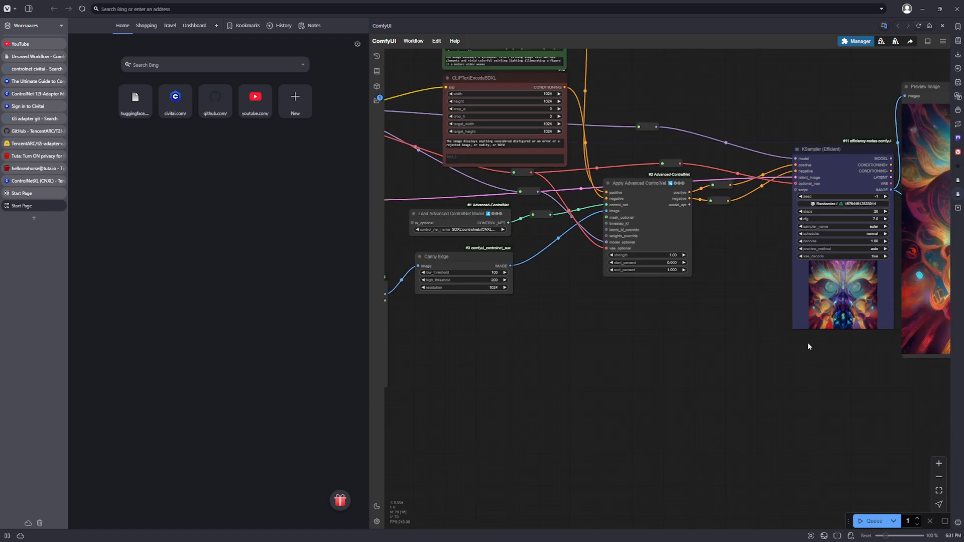
drag(849, 357, 541, 360)
scroll(553, 359, down, 1)
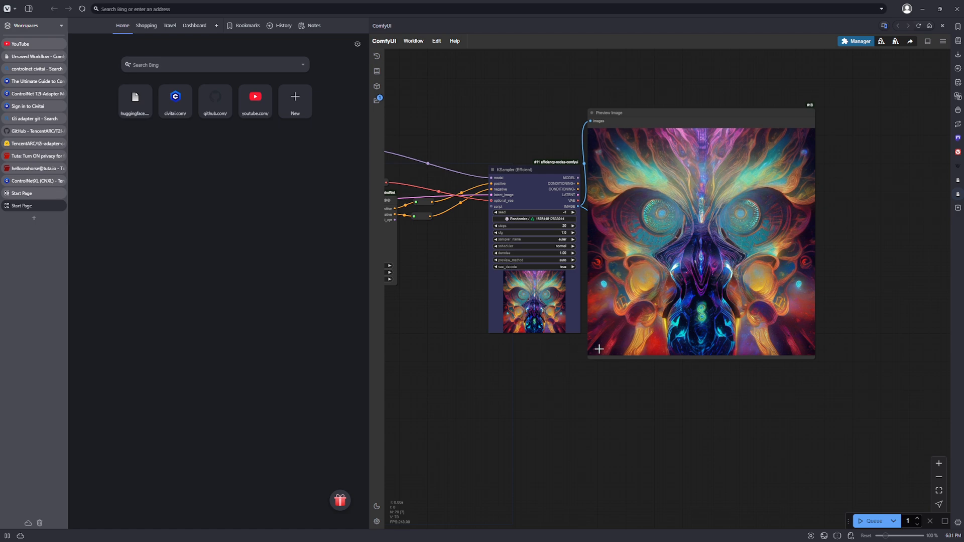
scroll(625, 100, up, 4)
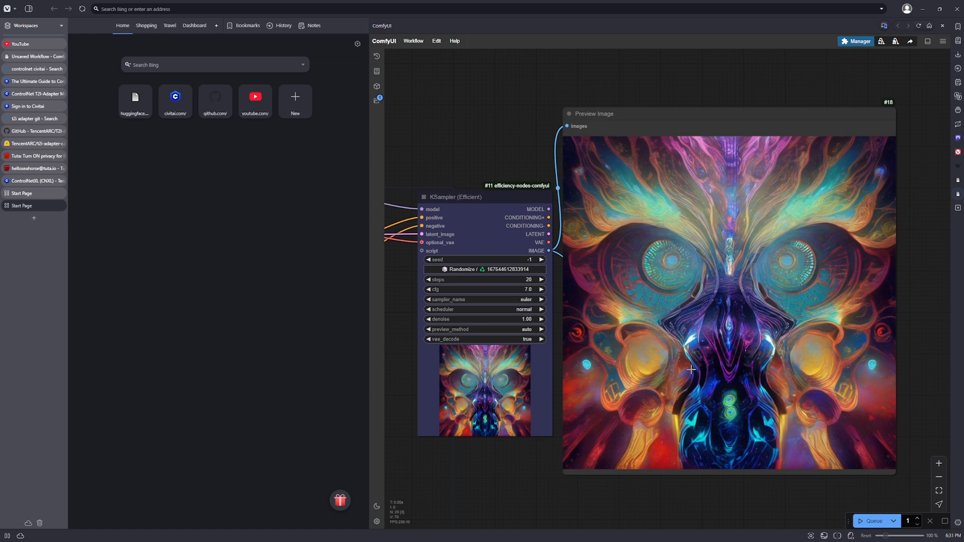
scroll(914, 349, down, 5)
right_click(914, 348)
click(928, 329)
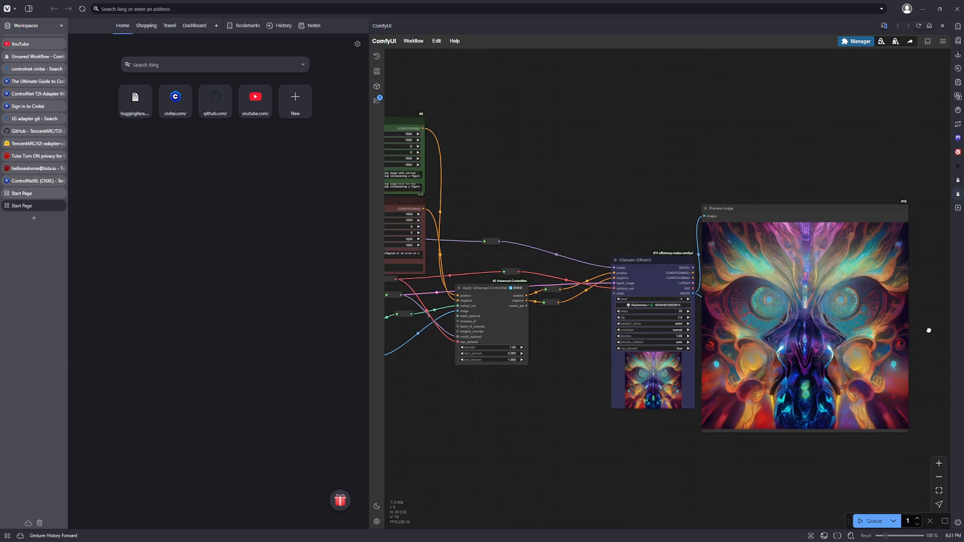
Review the whole workflow, including the source image, the DualCLIPLoader and Load Checkpoint nodes, and both CLIPTextEncodeSDXL prompts
scroll(583, 438, down, 4)
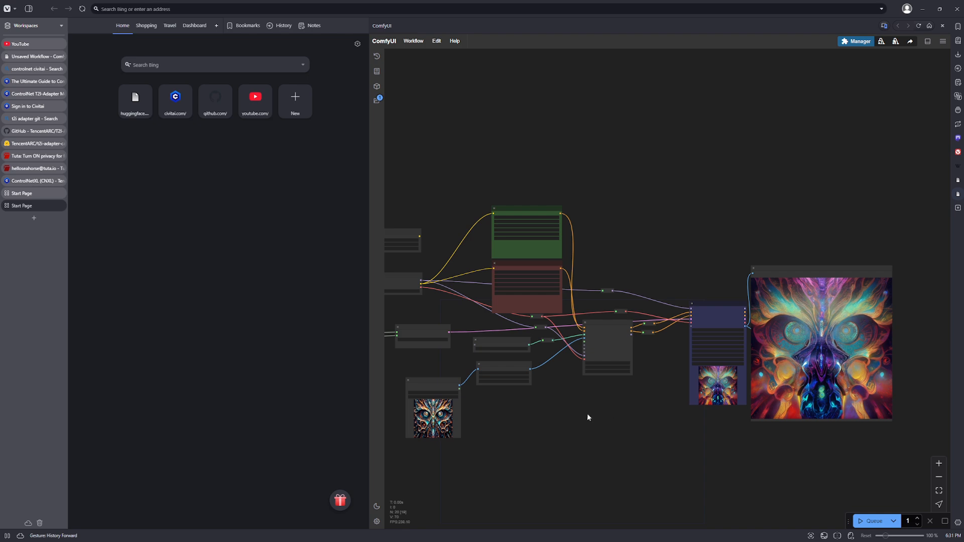
scroll(589, 415, up, 5)
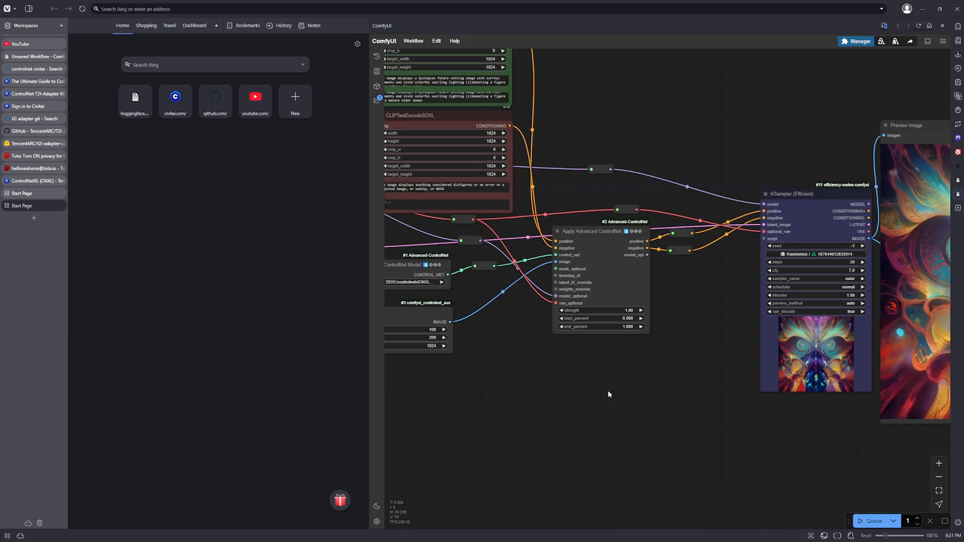
drag(598, 367, 867, 360)
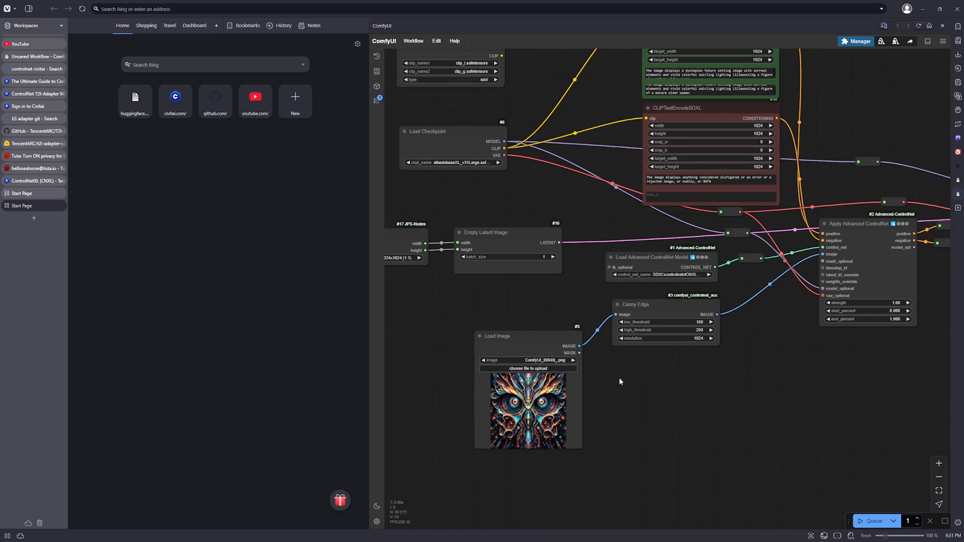
drag(628, 378, 748, 385)
scroll(753, 386, down, 3)
drag(842, 394, 757, 381)
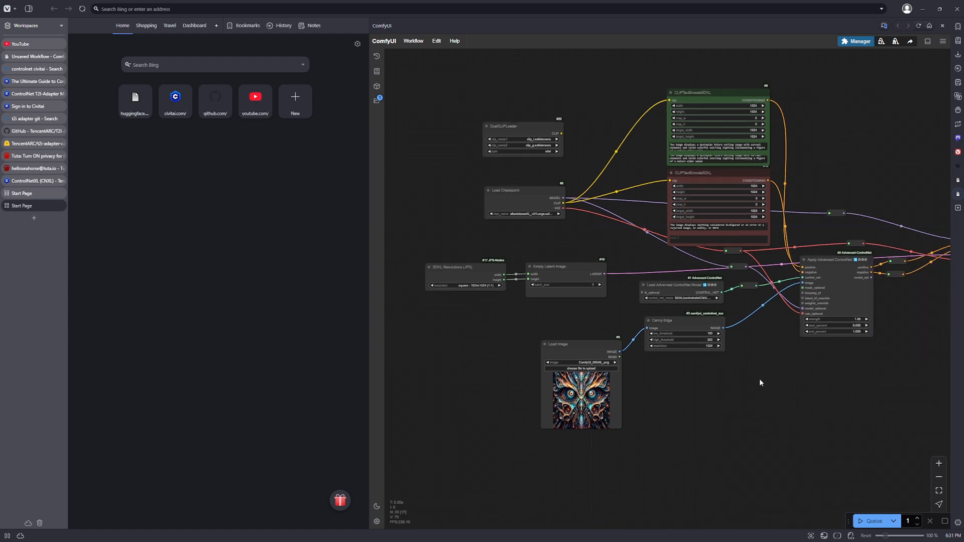
scroll(758, 380, down, 1)
scroll(596, 266, up, 12)
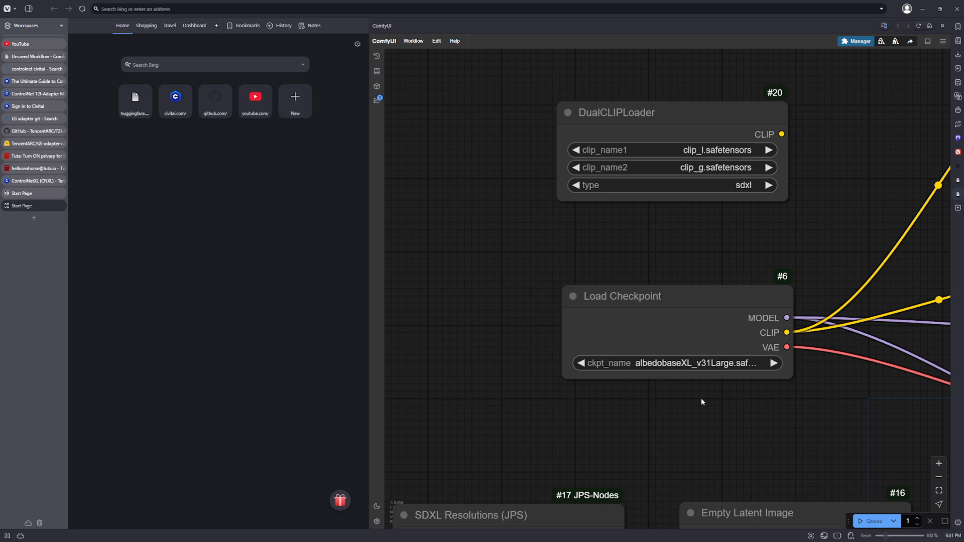
drag(859, 396, 434, 394)
scroll(546, 412, down, 8)
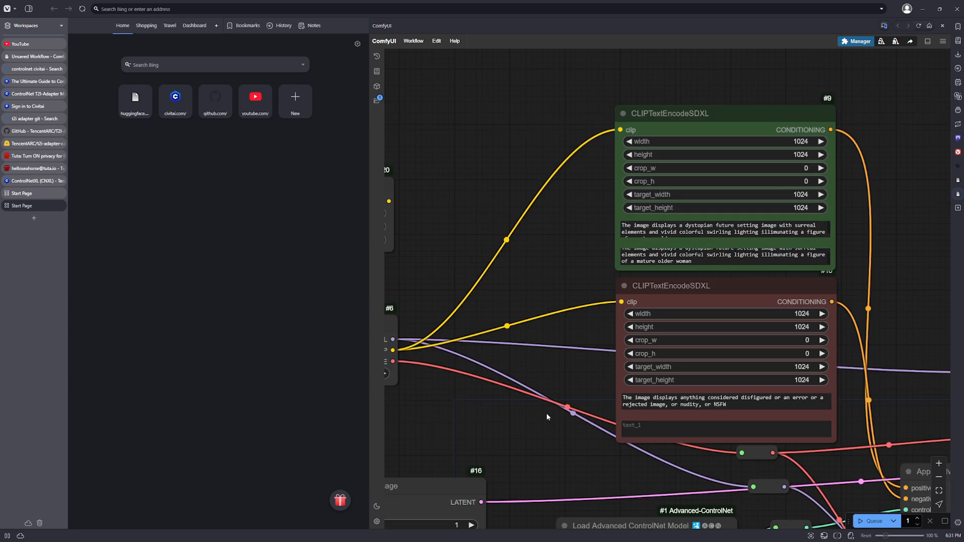
drag(792, 385, 642, 256)
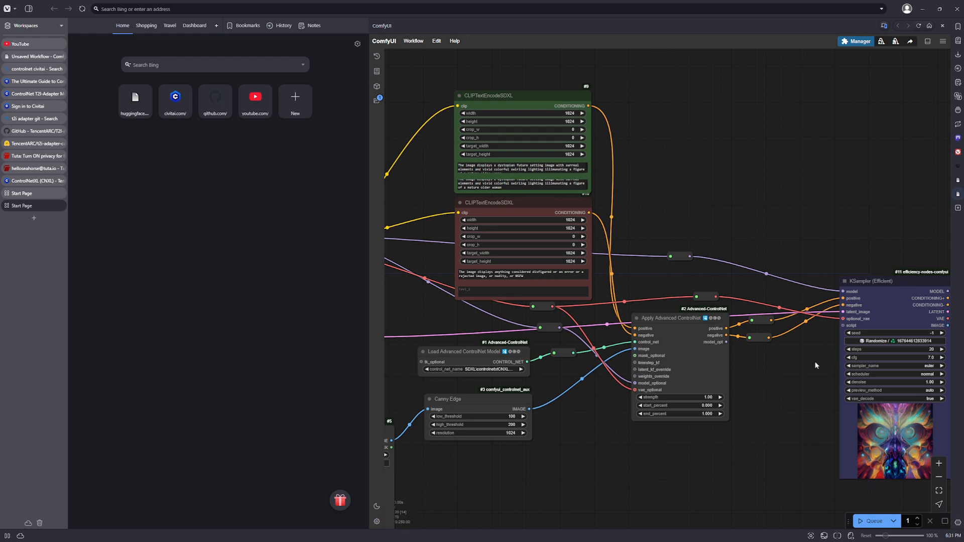
View the KSampler (Efficient) settings alongside the finished picture in the Preview Image node
drag(815, 362, 596, 346)
drag(760, 496, 695, 500)
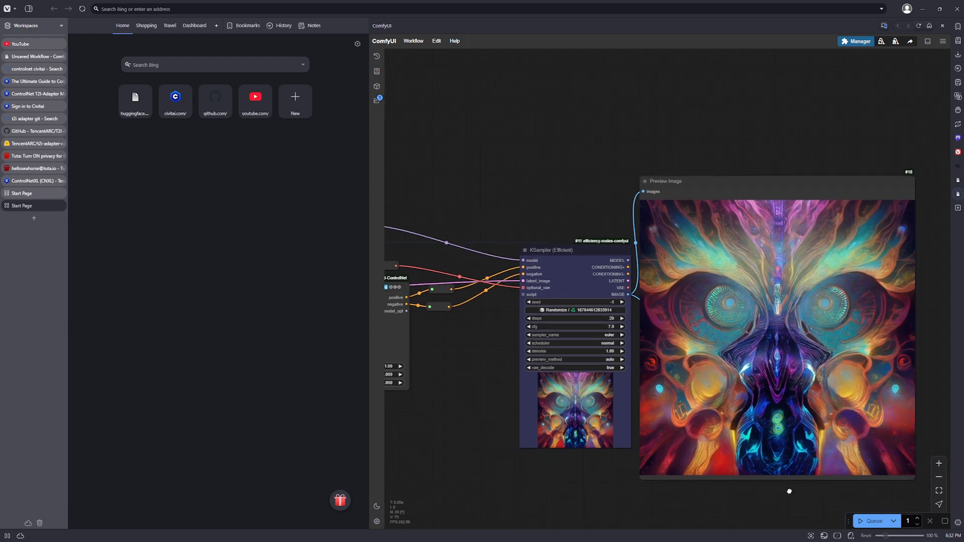
drag(789, 491, 719, 459)
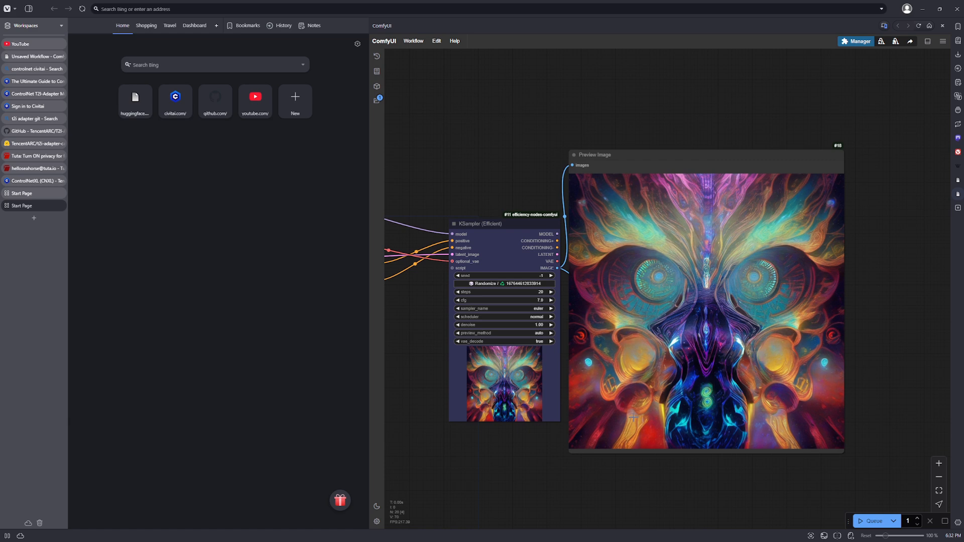
drag(531, 447, 554, 422)
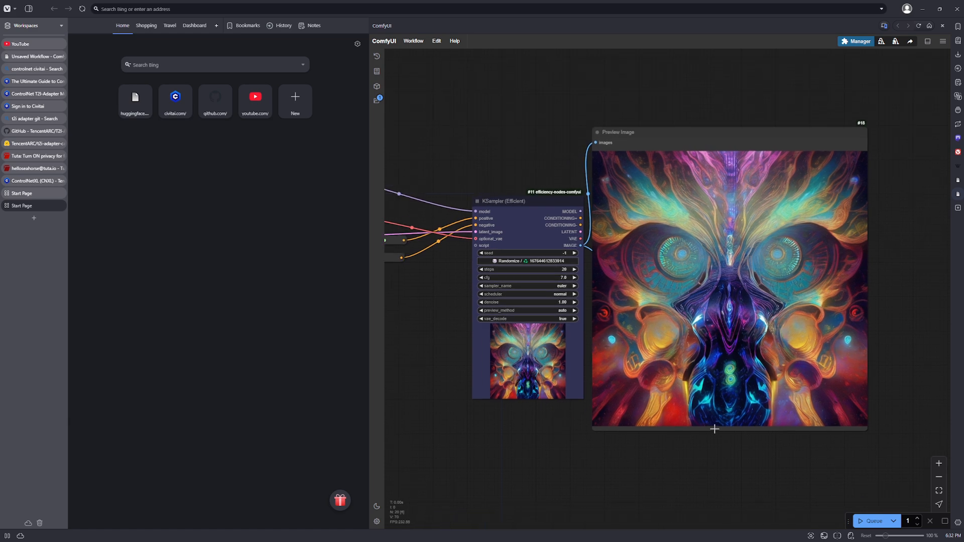